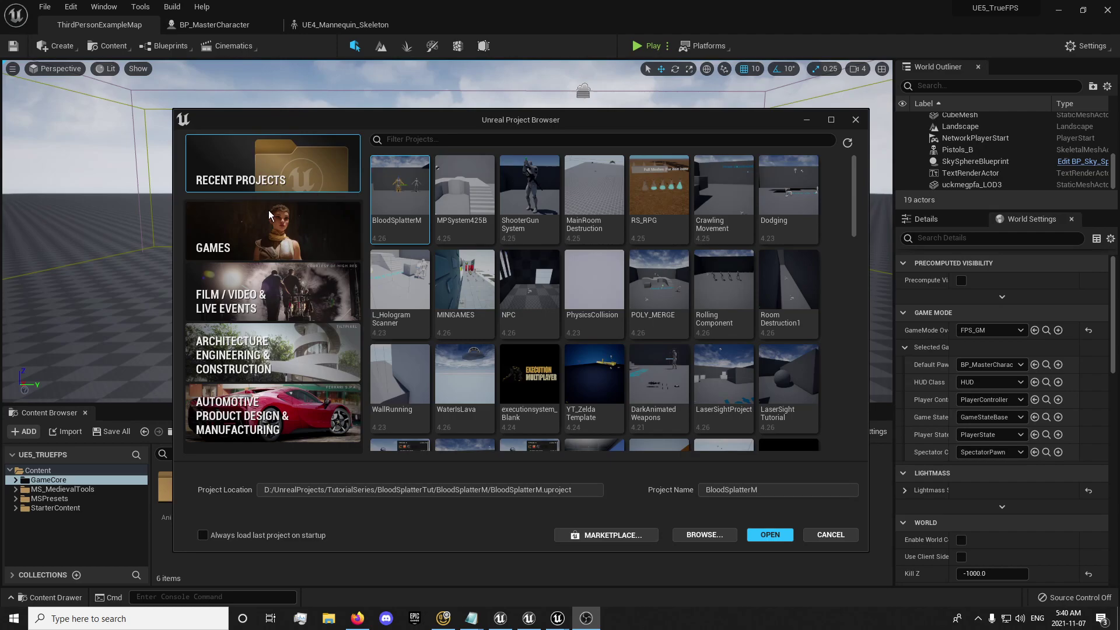
# - Set up a Third Person game project named UE5_TrueFPS_Series, saved in the UE5 folder
pyautogui.click(256, 245)
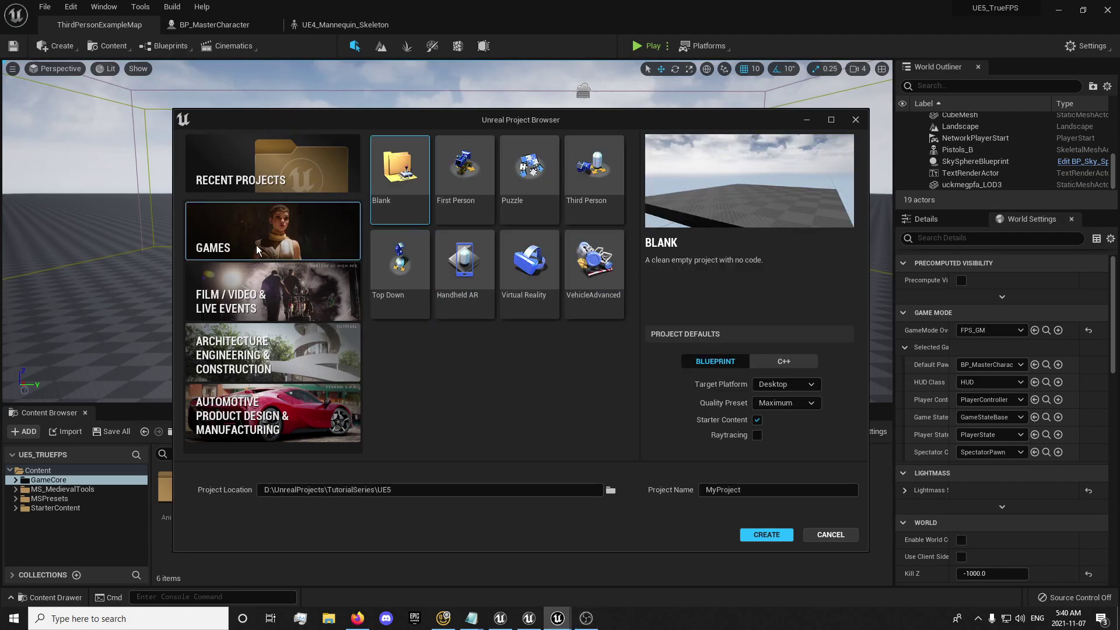
pyautogui.click(598, 190)
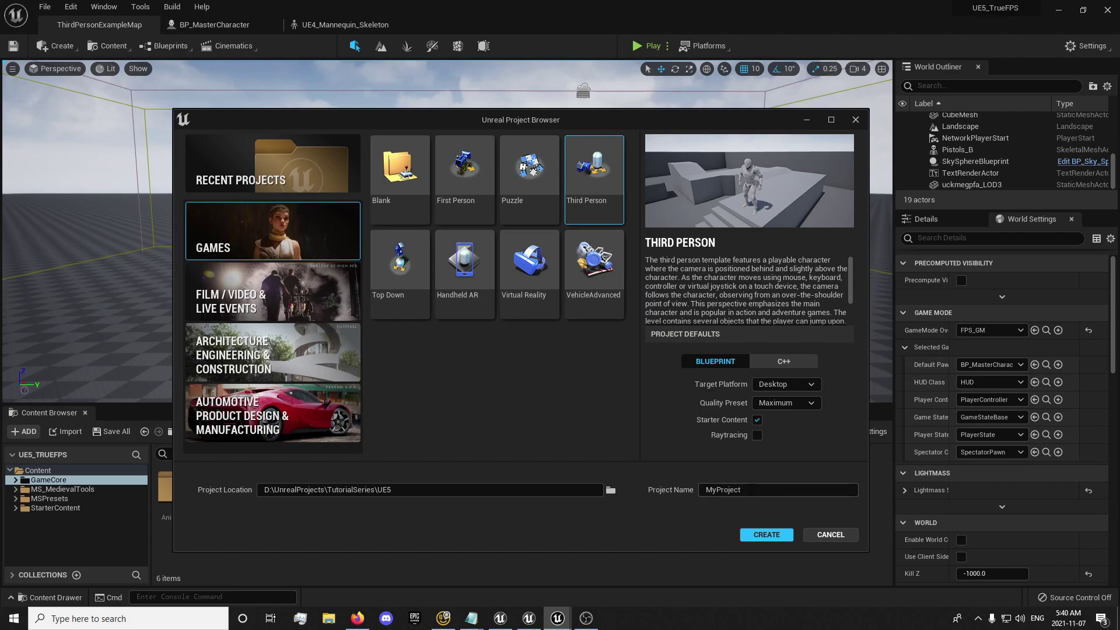
pyautogui.click(750, 489)
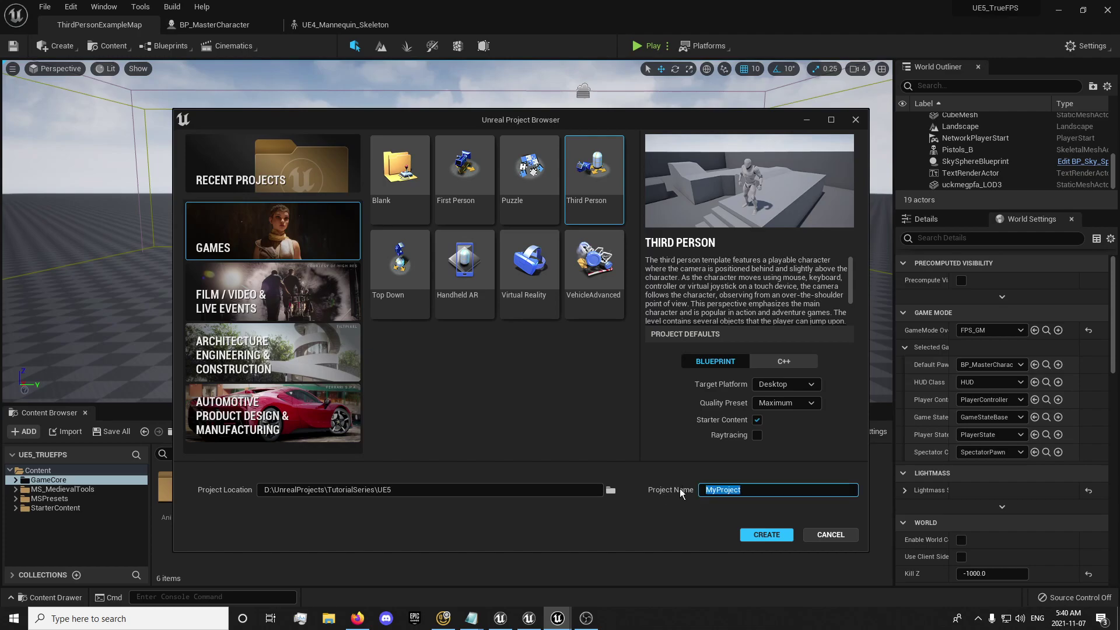
pyautogui.write('UE5')
pyautogui.write('T')
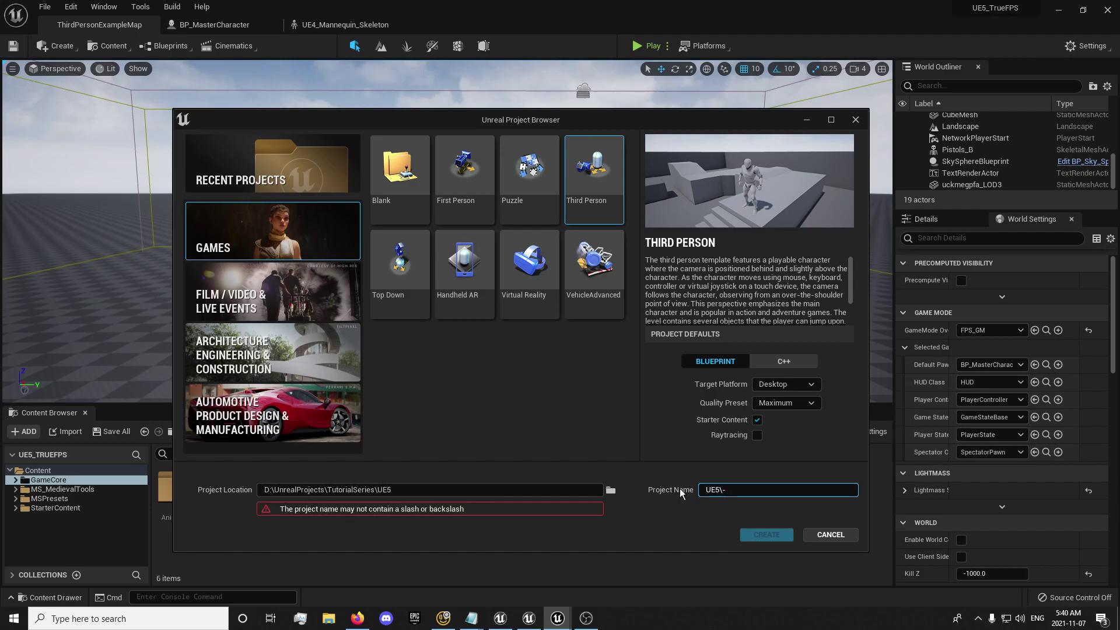
pyautogui.press('BackSpace')
pyautogui.write('_True')
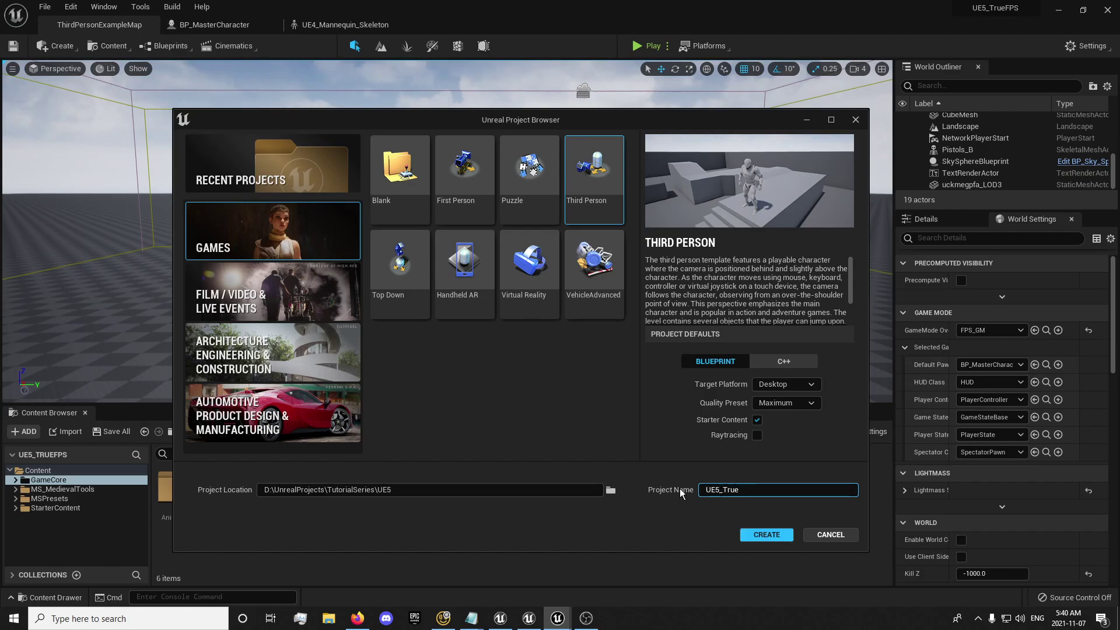
pyautogui.write('FPSTut')
pyautogui.press('BackSpace')
pyautogui.press('BackSpace')
pyautogui.press('BackSpace')
pyautogui.write('S_Series')
pyautogui.click(610, 490)
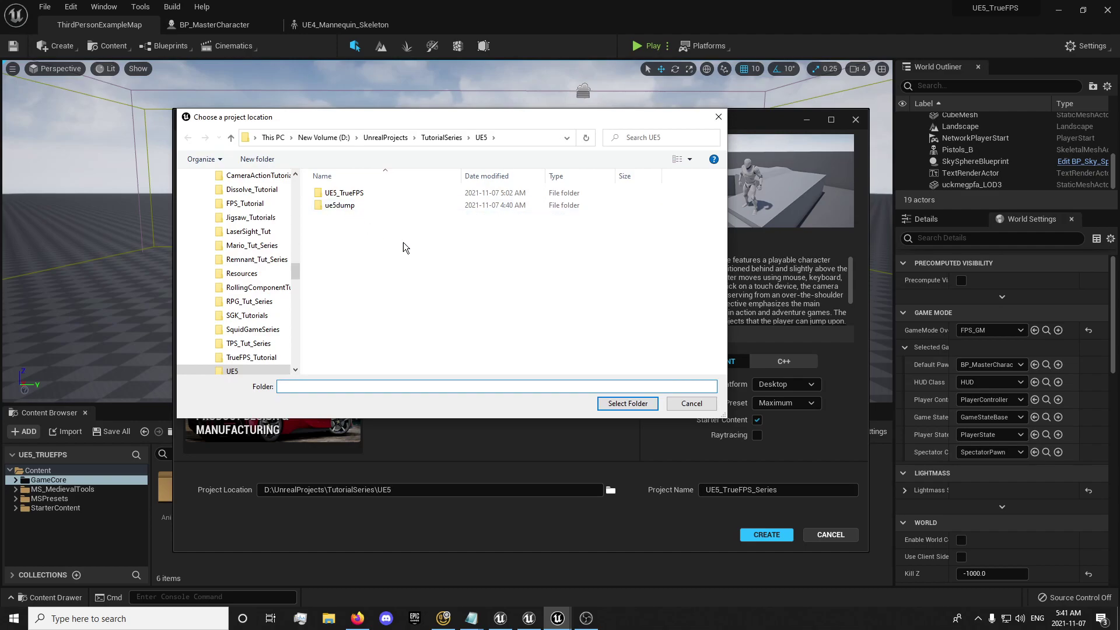
pyautogui.click(628, 404)
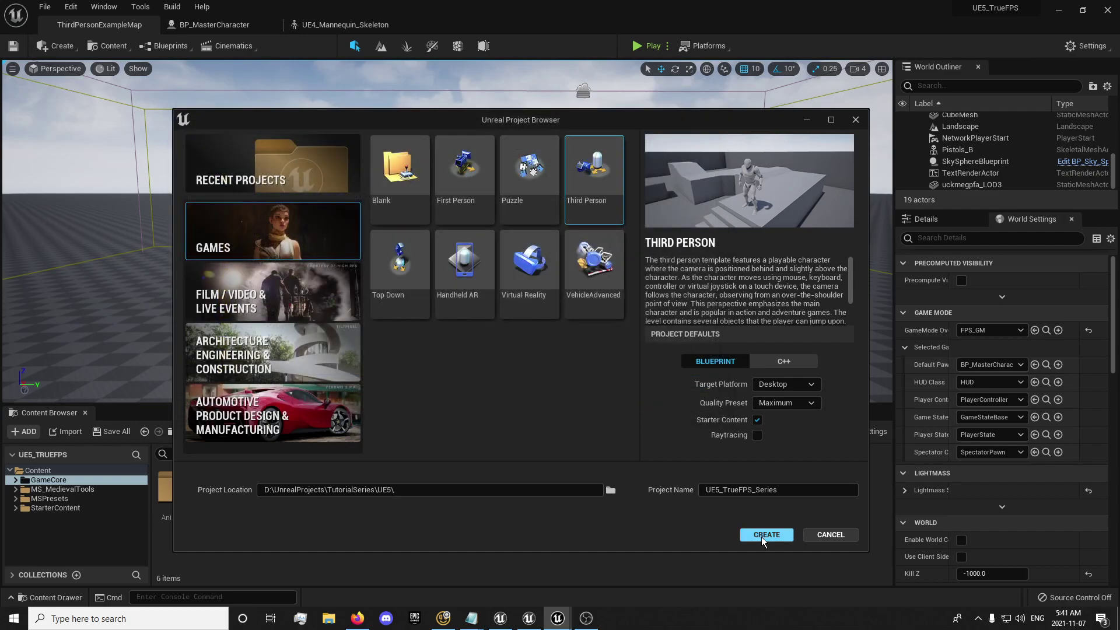
# - Create the project and close the extra Unreal Editor window
pyautogui.click(760, 535)
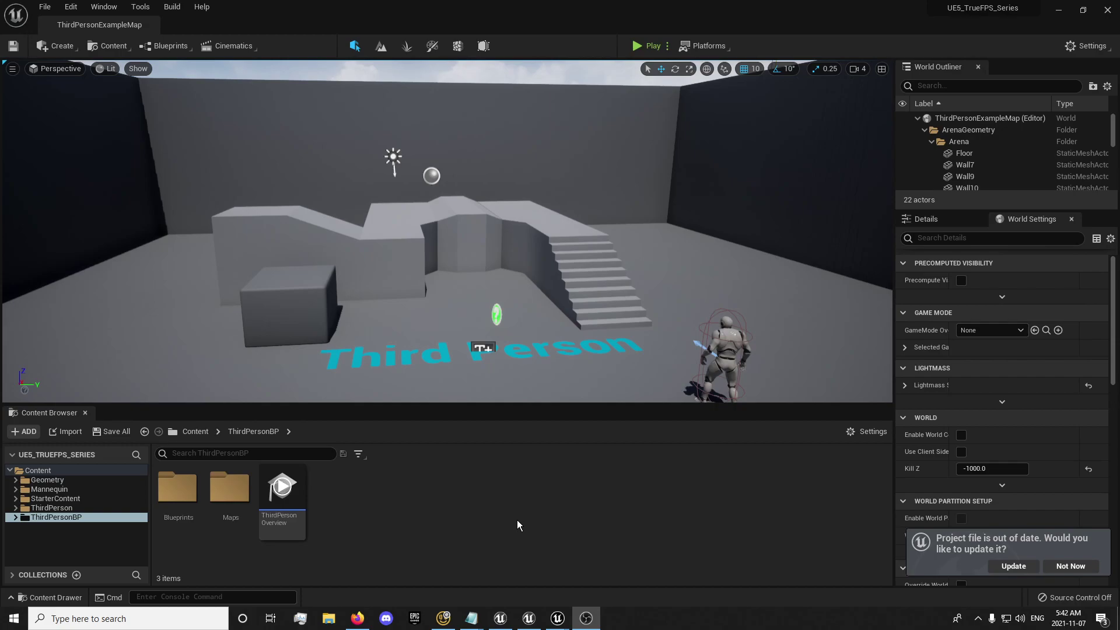
pyautogui.moveTo(556, 618)
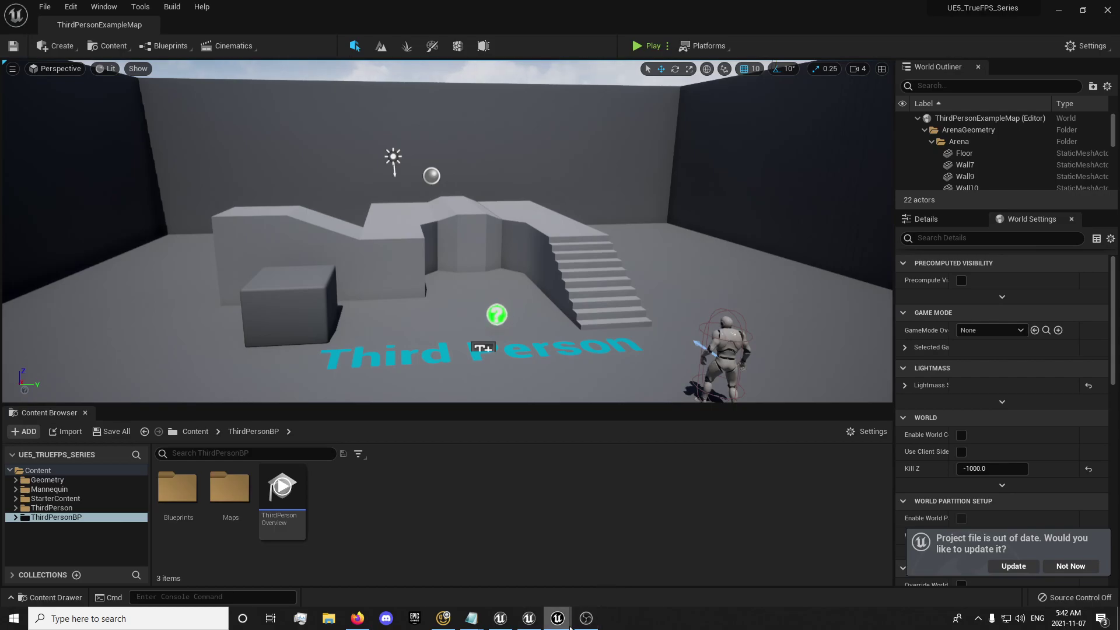
pyautogui.click(487, 569)
pyautogui.moveTo(397, 6); pyautogui.dragTo(819, 175)
pyautogui.hotkey('alt', 'Tab')
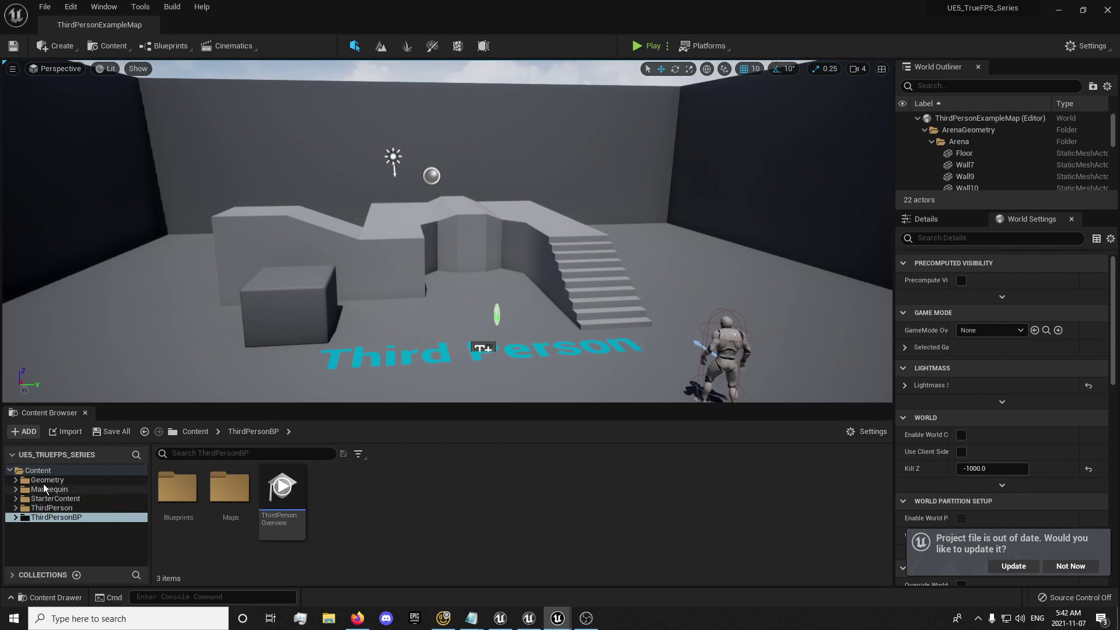
# - Delete the ThirdPersonOverview asset from ThirdPersonBP
pyautogui.click(284, 513)
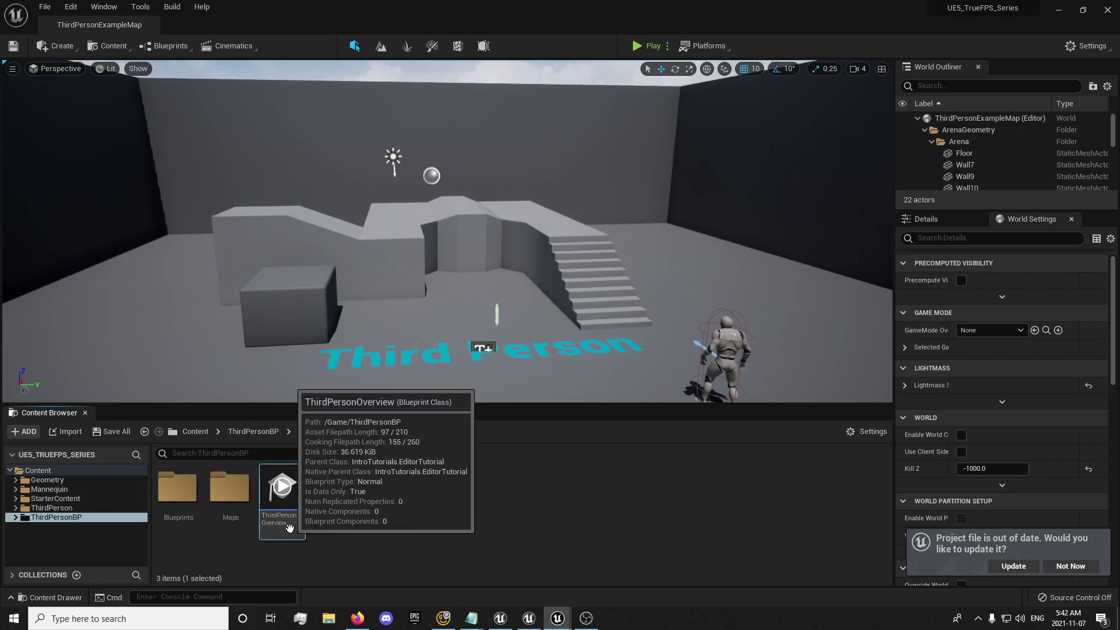
pyautogui.press('Delete')
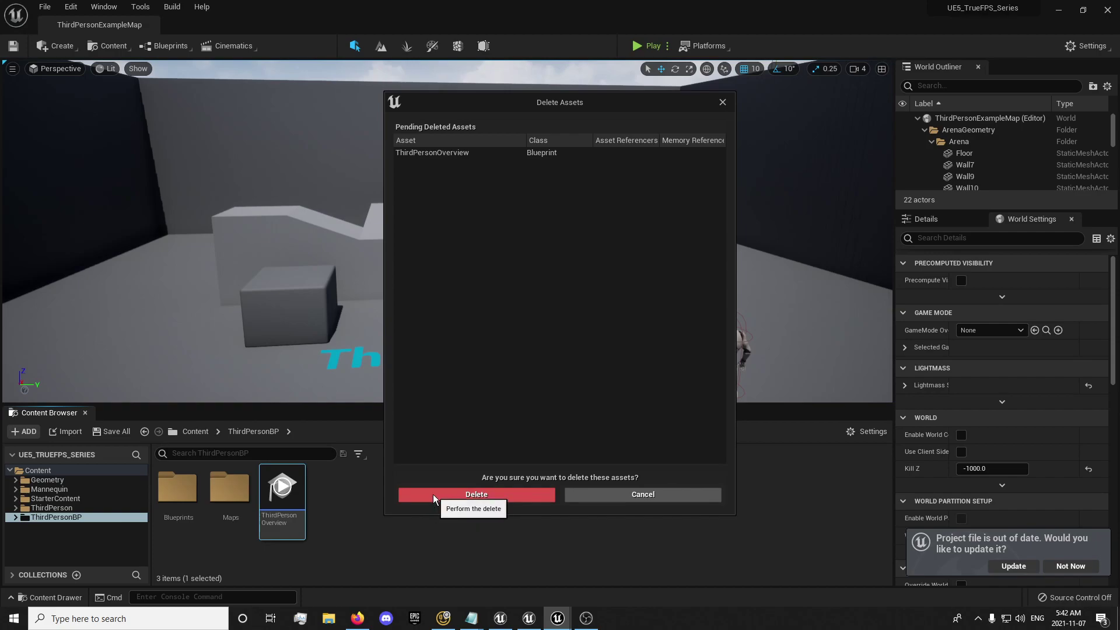
pyautogui.click(433, 493)
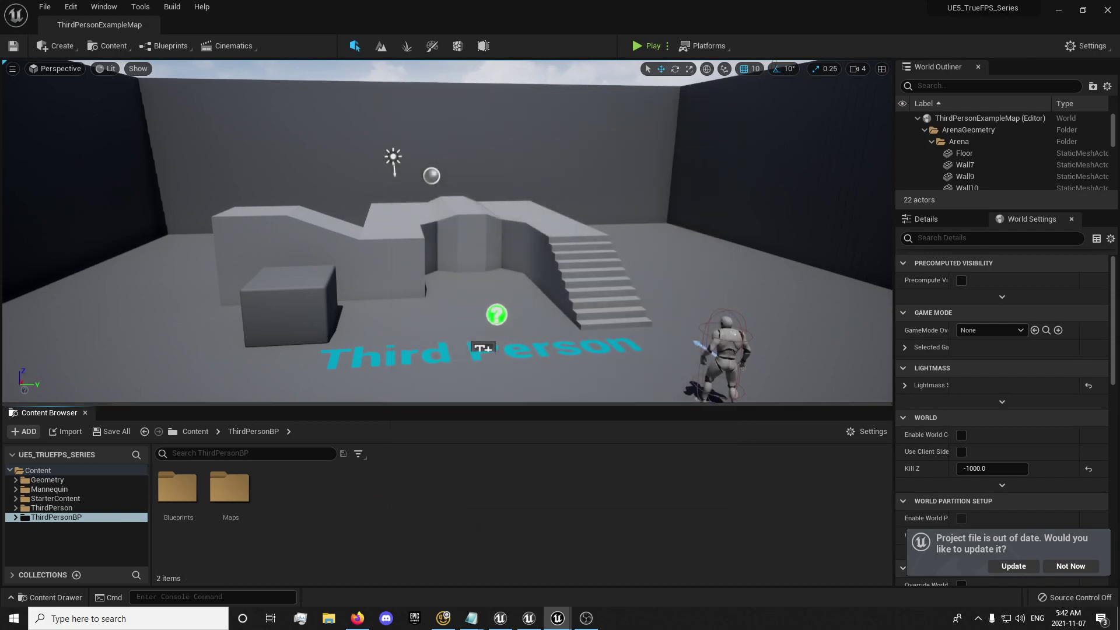
pyautogui.scroll(3, 518, 270)
pyautogui.click(188, 304)
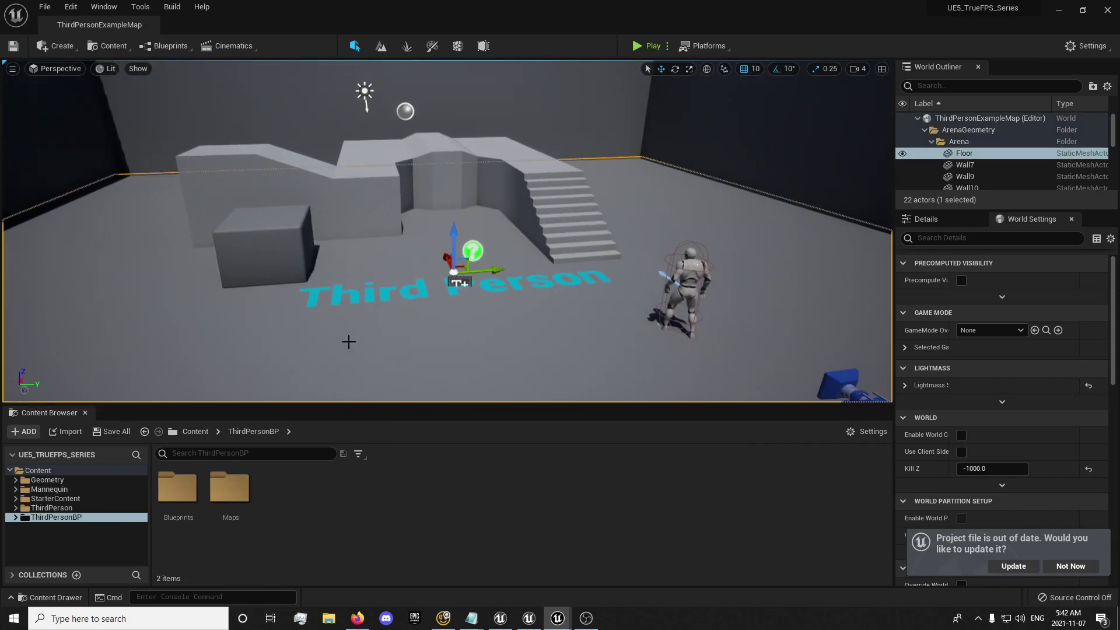
pyautogui.press('f')
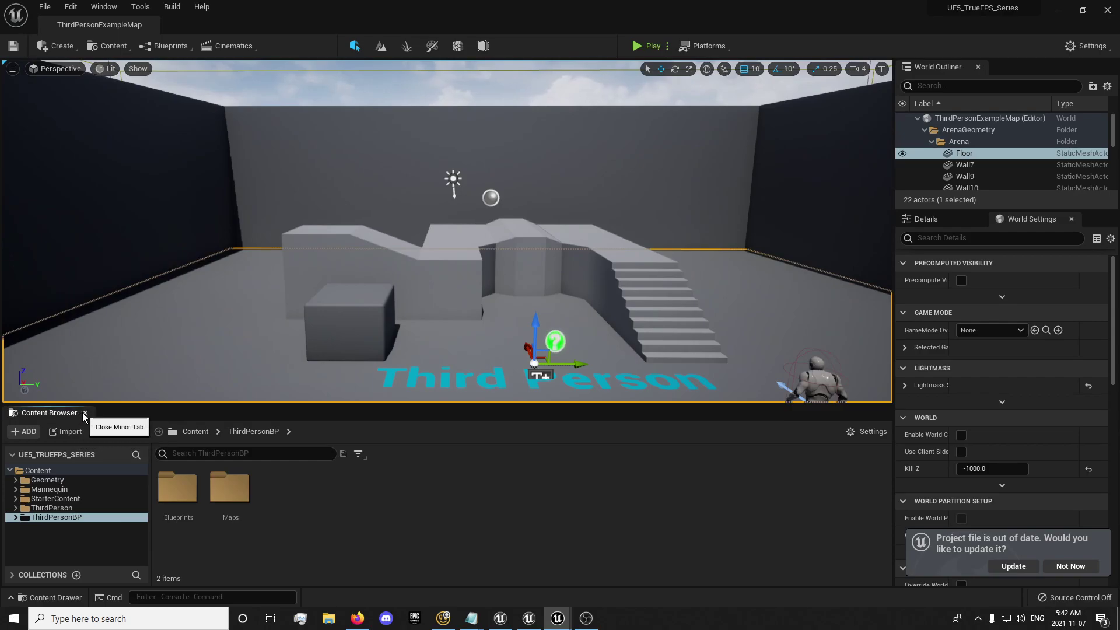
pyautogui.click(85, 412)
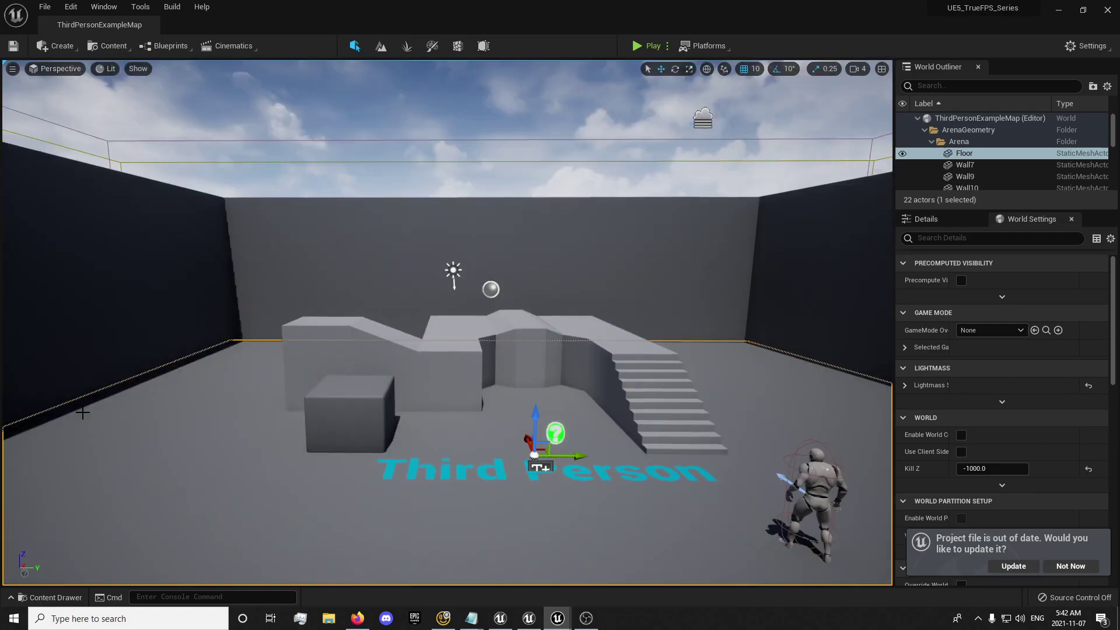
pyautogui.click(53, 598)
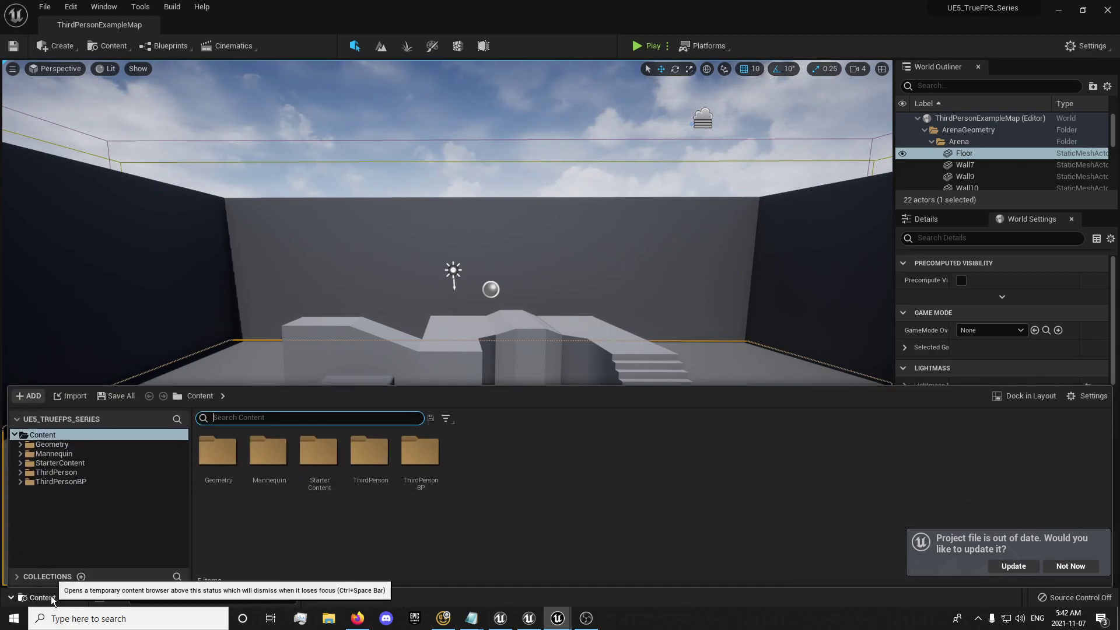
pyautogui.click(59, 483)
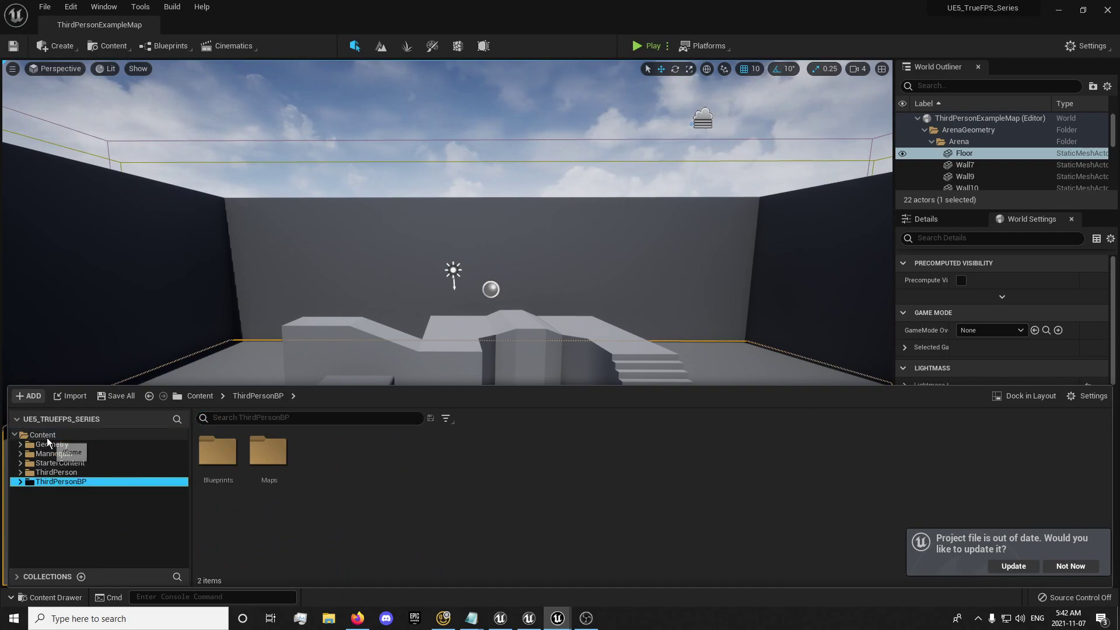
pyautogui.click(42, 435)
pyautogui.moveTo(258, 235); pyautogui.dragTo(270, 160, button='right')
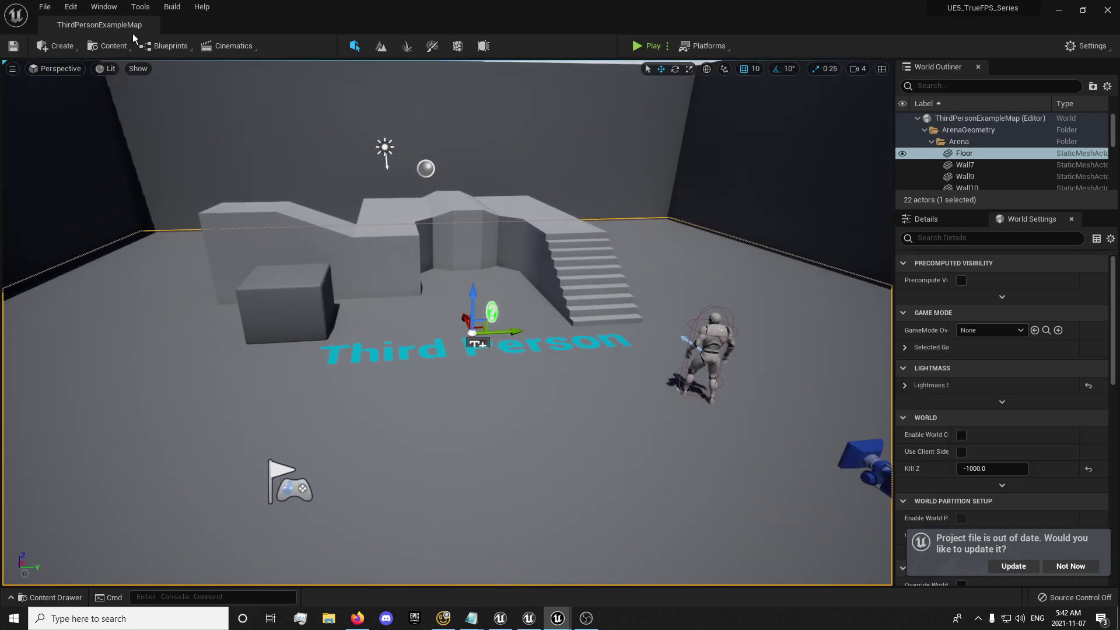
pyautogui.click(104, 8)
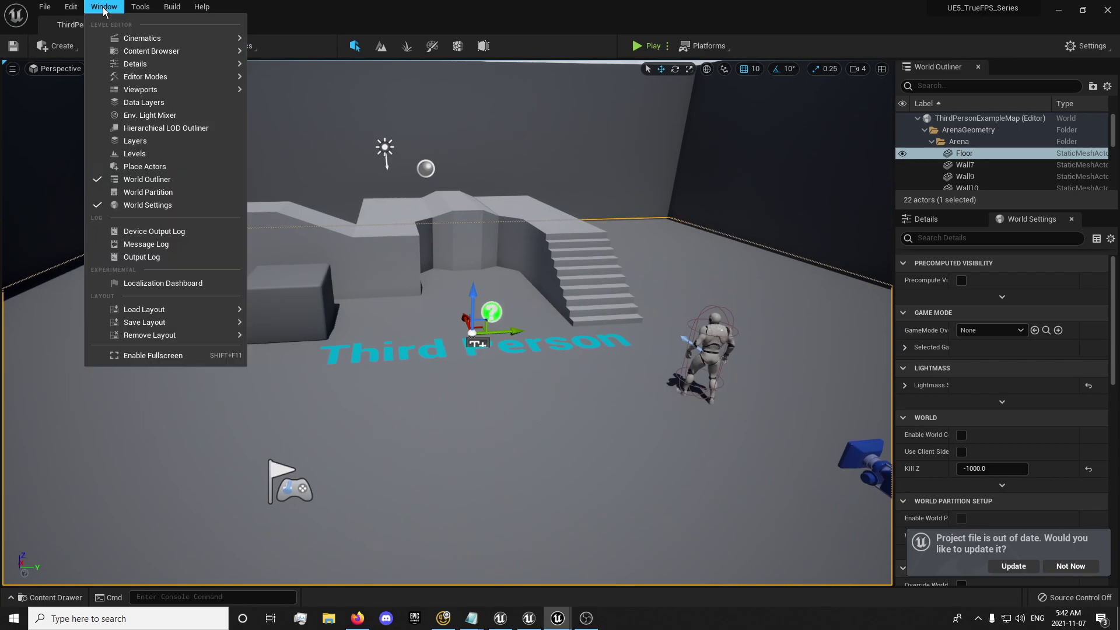
pyautogui.moveTo(169, 52)
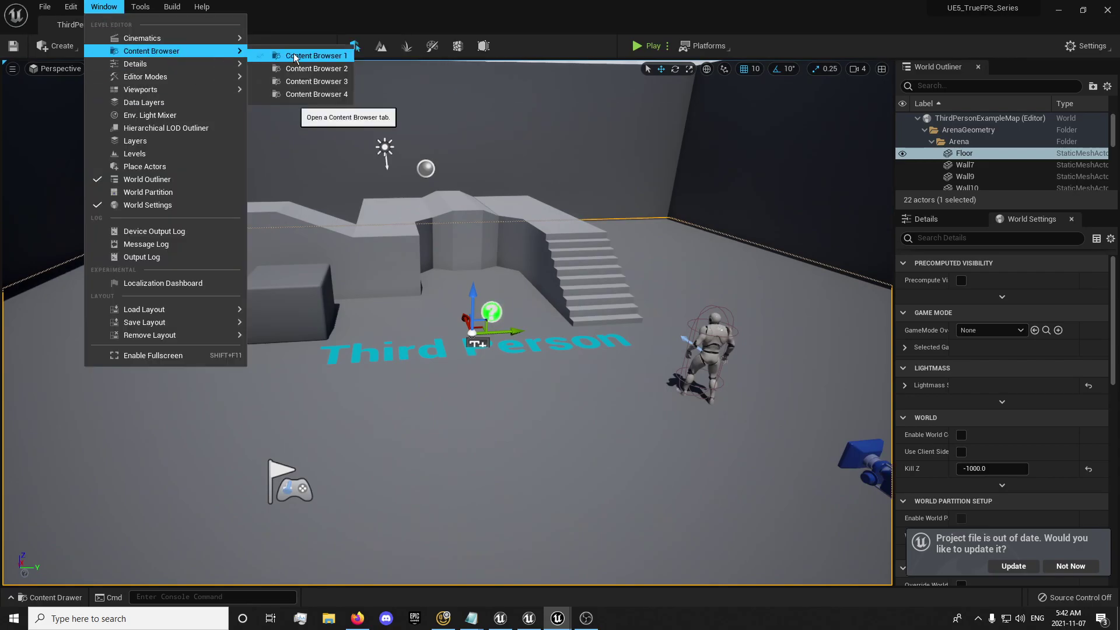
pyautogui.click(293, 55)
pyautogui.scroll(-5, 281, 348)
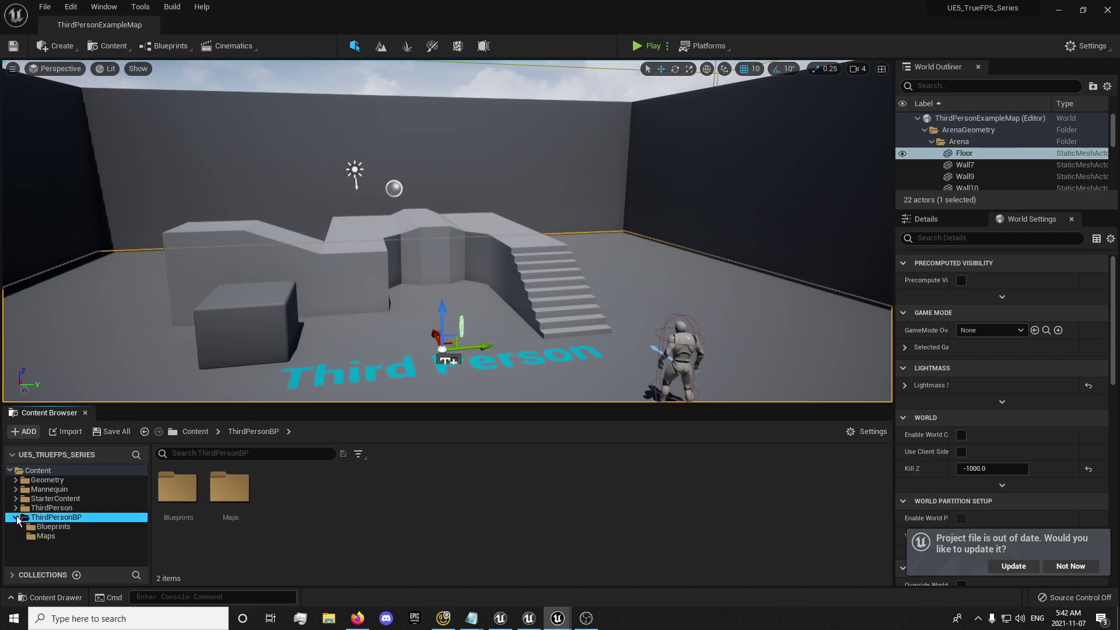
# - Move Geometry into ThirdPersonBP's Maps folder, fix up redirectors, and delete the original Geometry folder
pyautogui.click(16, 517)
pyautogui.moveTo(49, 483); pyautogui.dragTo(52, 542)
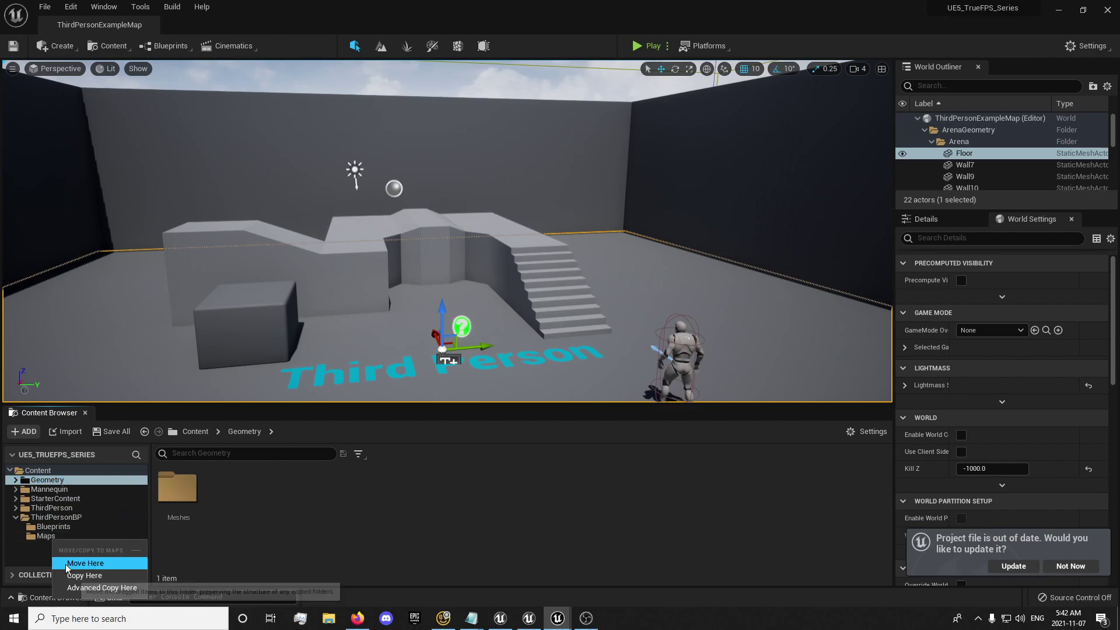
pyautogui.click(65, 563)
pyautogui.click(41, 537)
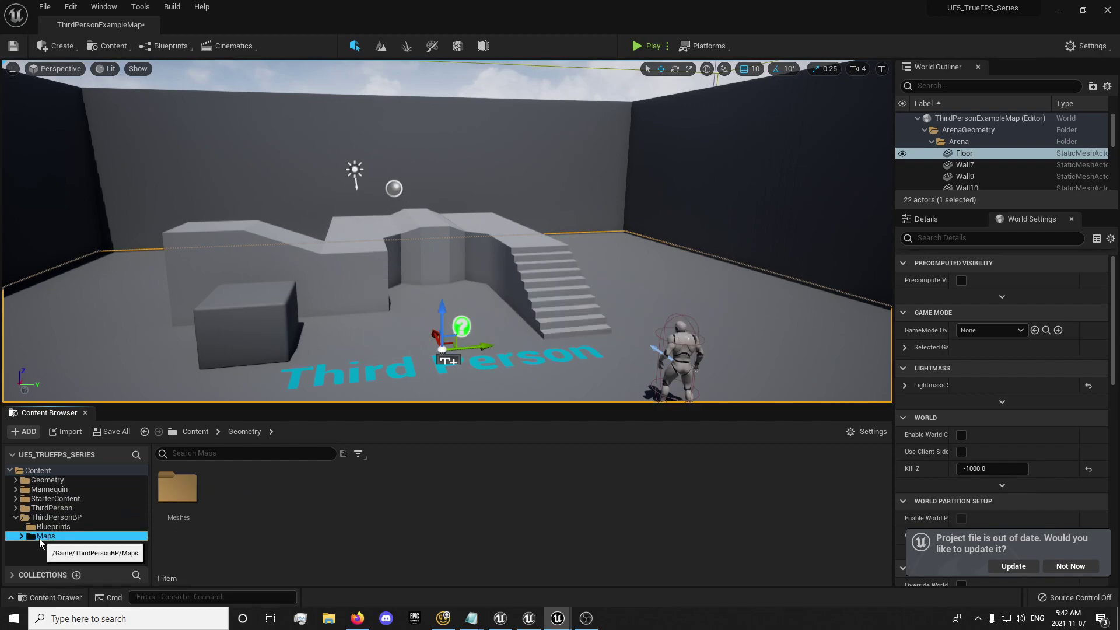
pyautogui.click(39, 470)
pyautogui.rightClick(56, 468)
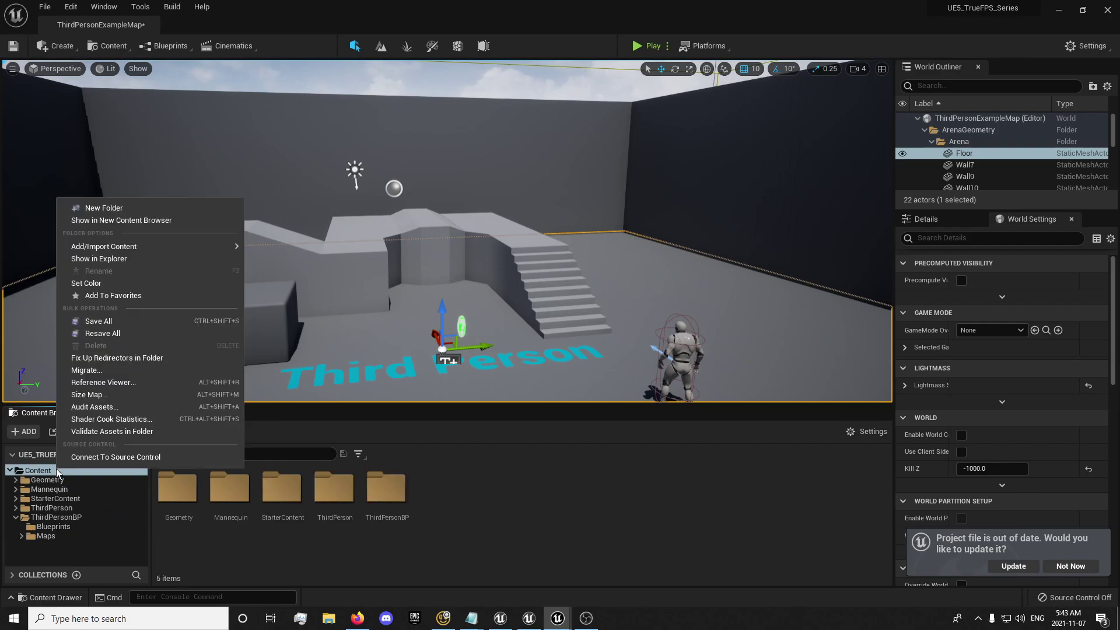
pyautogui.click(108, 358)
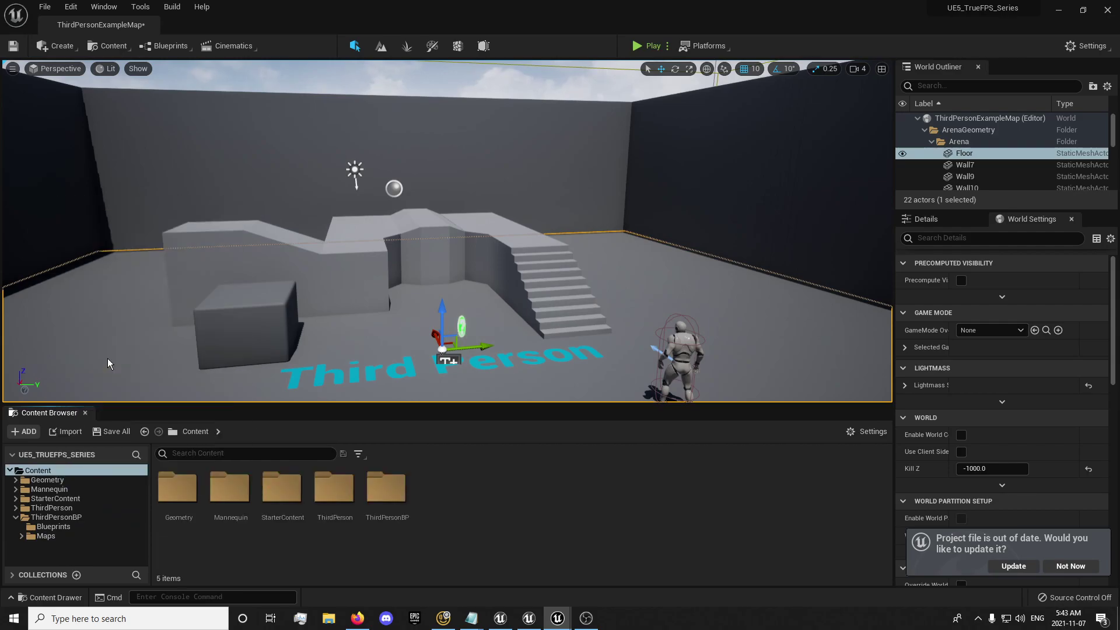
pyautogui.click(50, 479)
pyautogui.press('Delete')
pyautogui.click(86, 503)
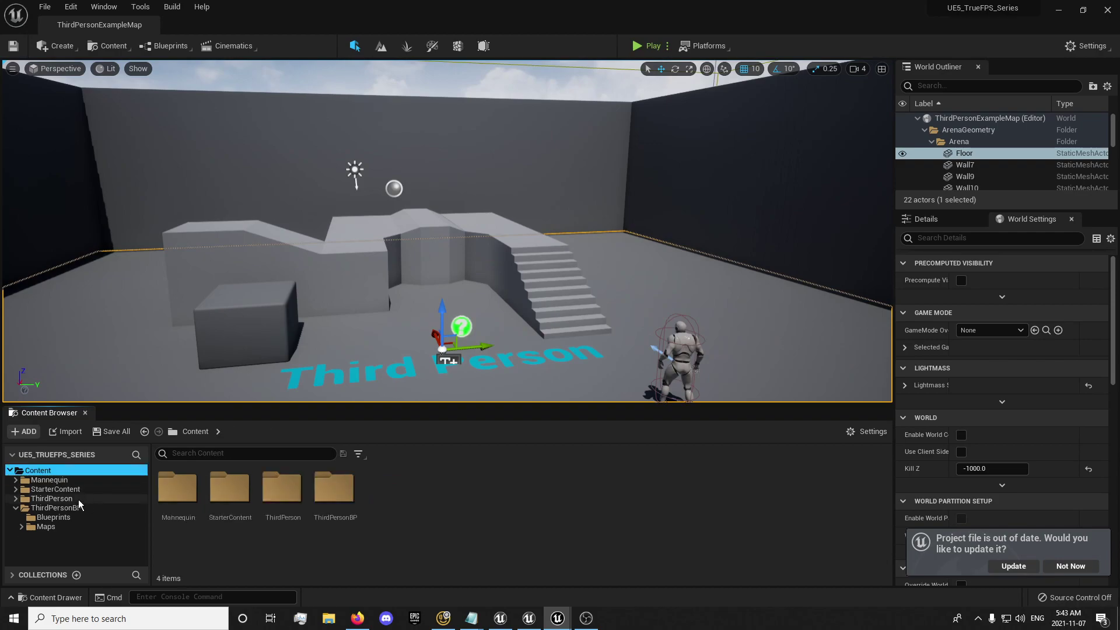
# - Move Mannequin's Animations and Character folders into ThirdPersonBP
pyautogui.click(49, 480)
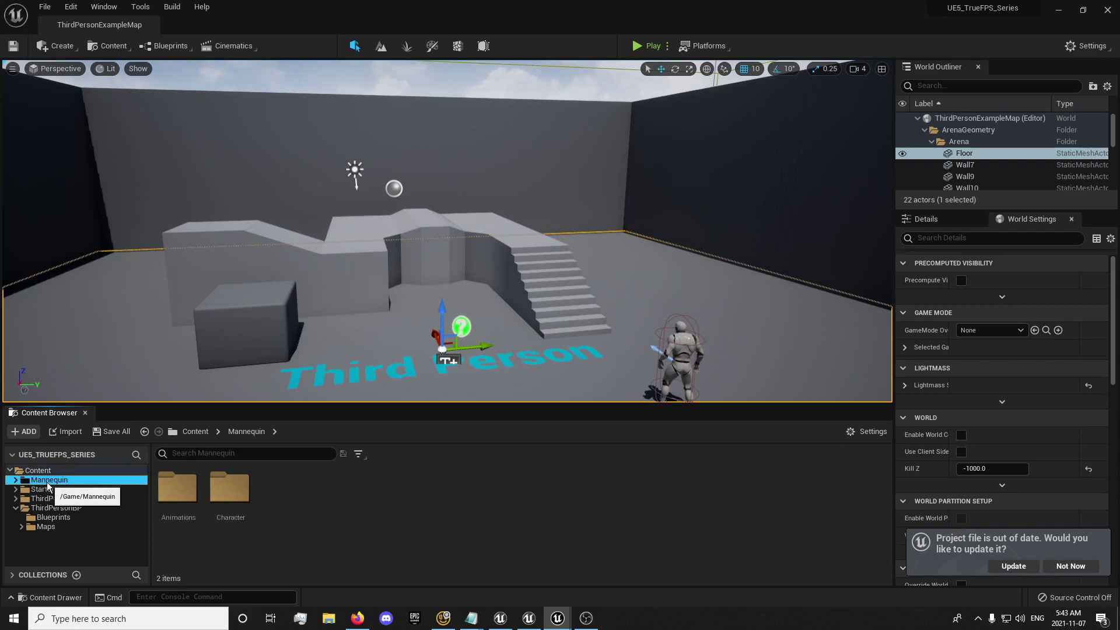
pyautogui.click(178, 490)
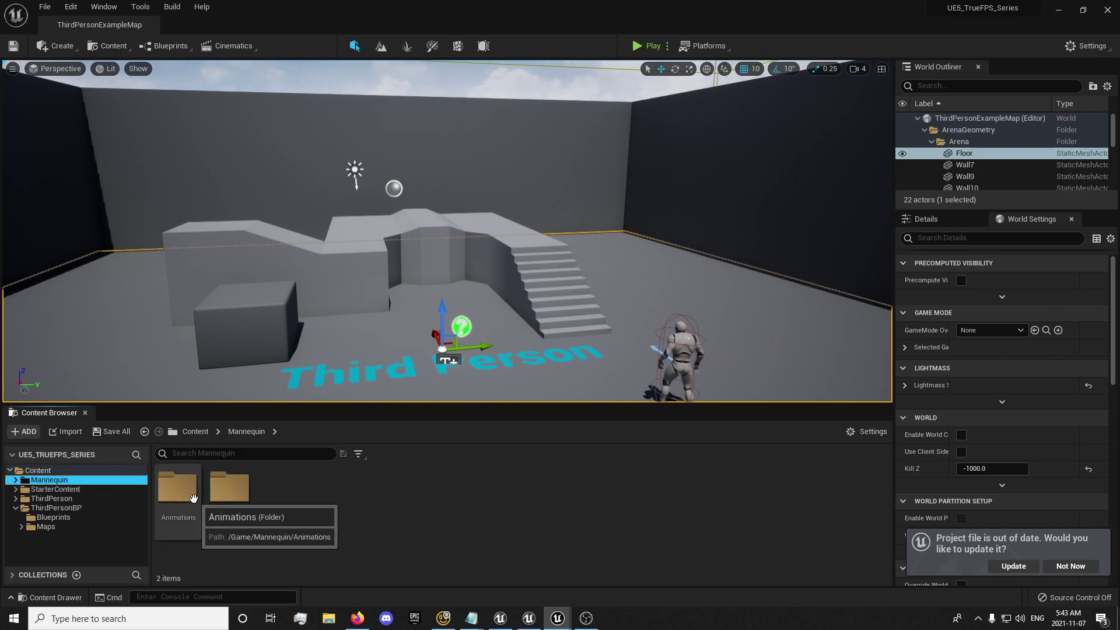
pyautogui.keyDown('ctrl'); pyautogui.click(227, 489); pyautogui.keyUp('ctrl')
pyautogui.moveTo(228, 489); pyautogui.dragTo(82, 513)
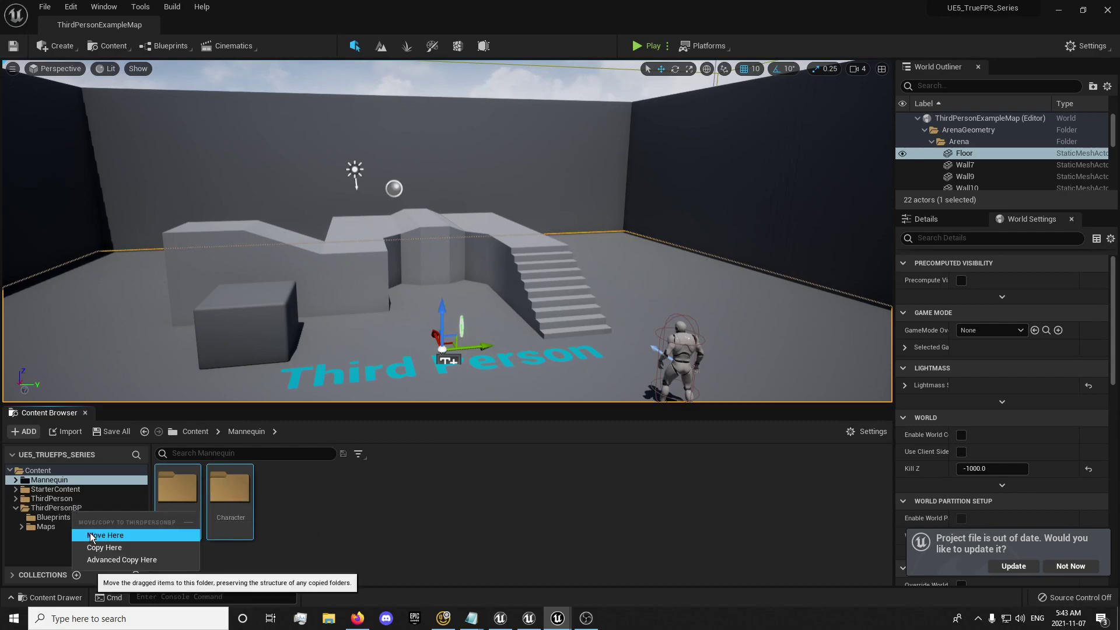
pyautogui.click(92, 535)
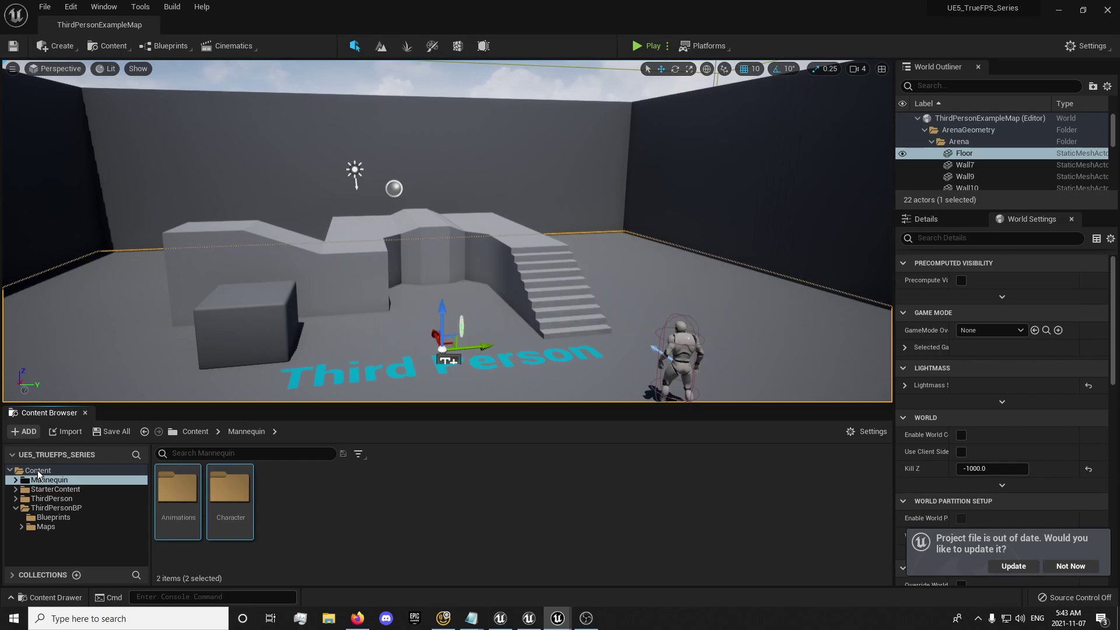
# - Delete the empty Mannequin folder and browse into the ThirdPerson folder
pyautogui.rightClick(37, 470)
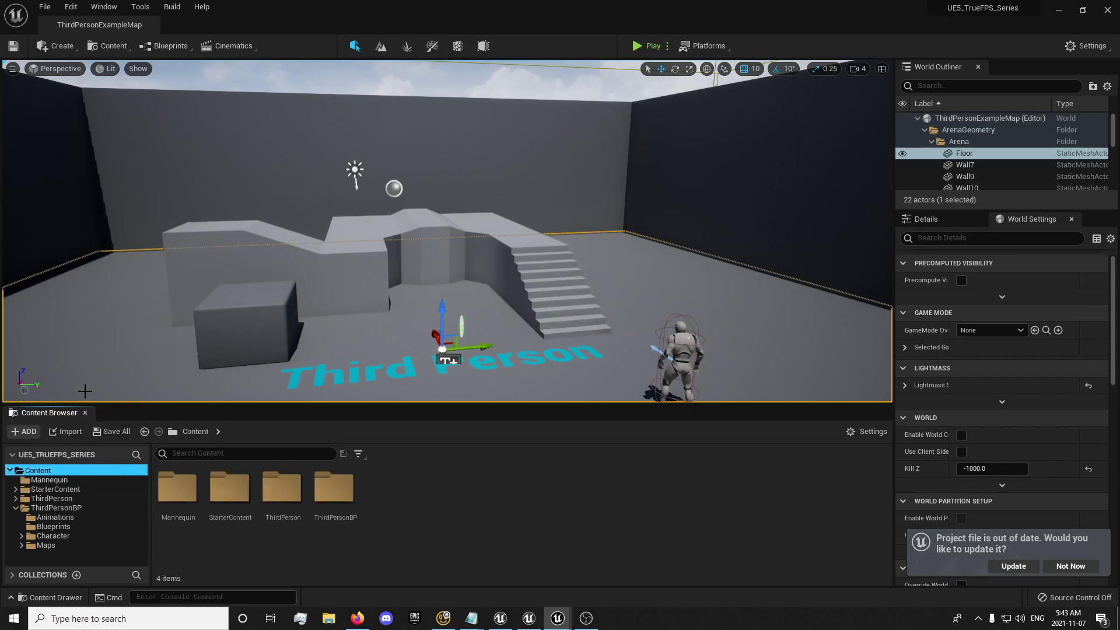
pyautogui.click(72, 480)
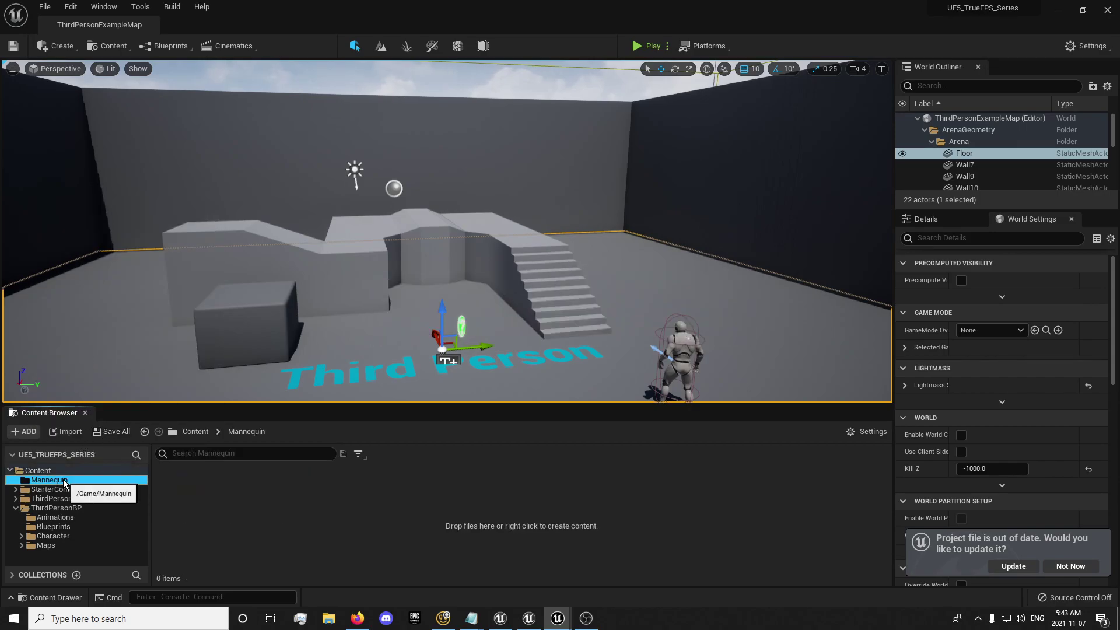
pyautogui.press('Delete')
pyautogui.click(94, 504)
pyautogui.click(62, 478)
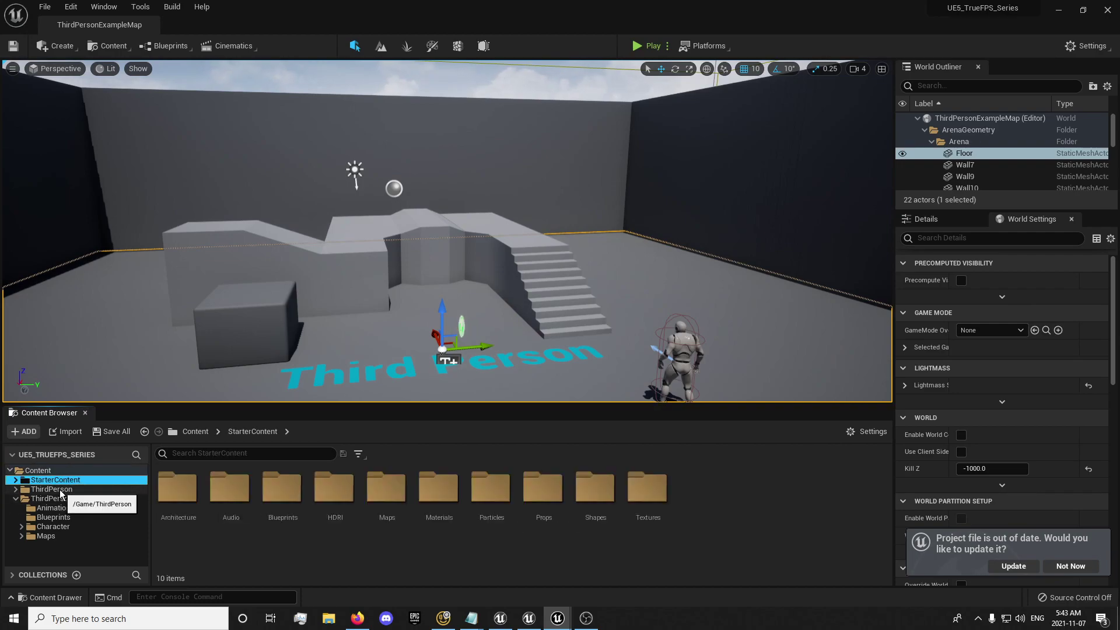
pyautogui.click(61, 490)
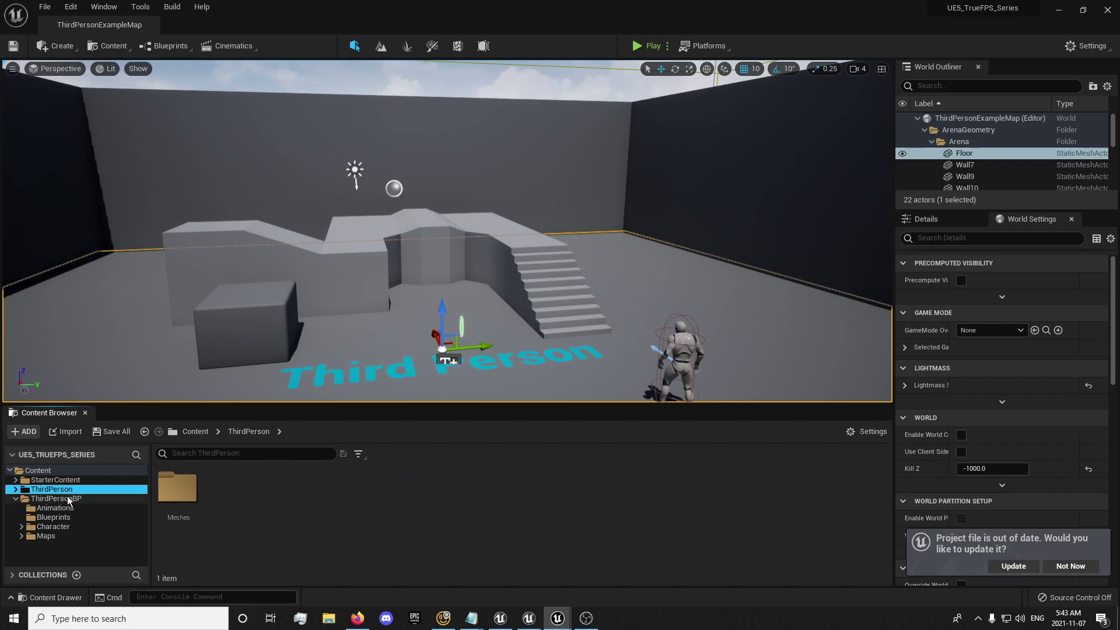
# - Move the six ThirdPerson meshes into Maps/Geometry, then fix up redirectors and save
pyautogui.doubleClick(177, 489)
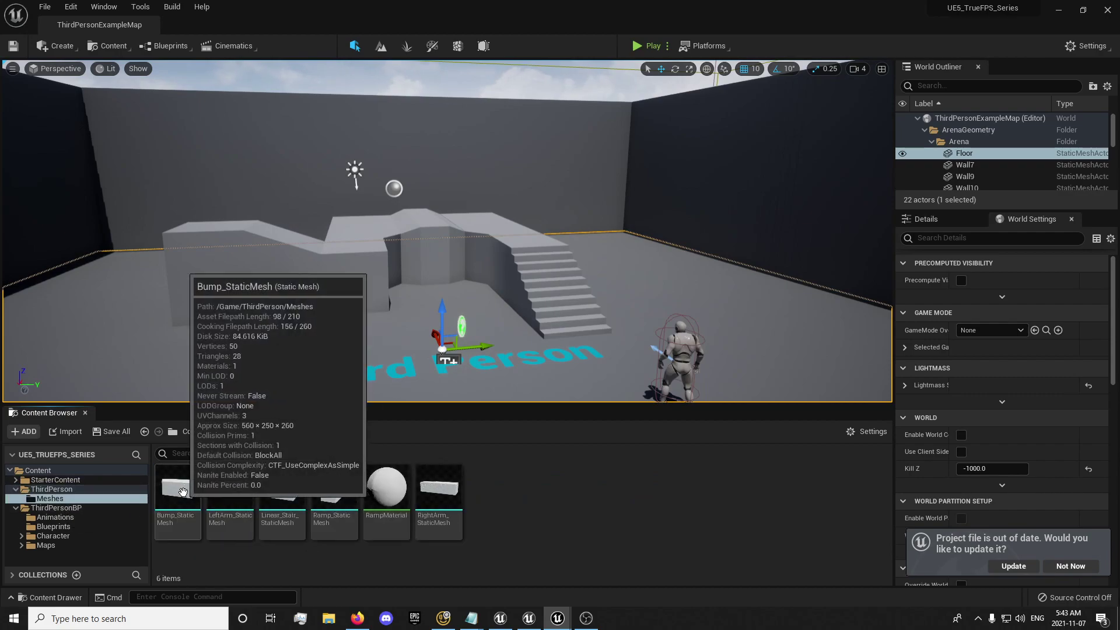
pyautogui.click(195, 504)
pyautogui.keyDown('shift'); pyautogui.click(439, 493); pyautogui.keyUp('shift')
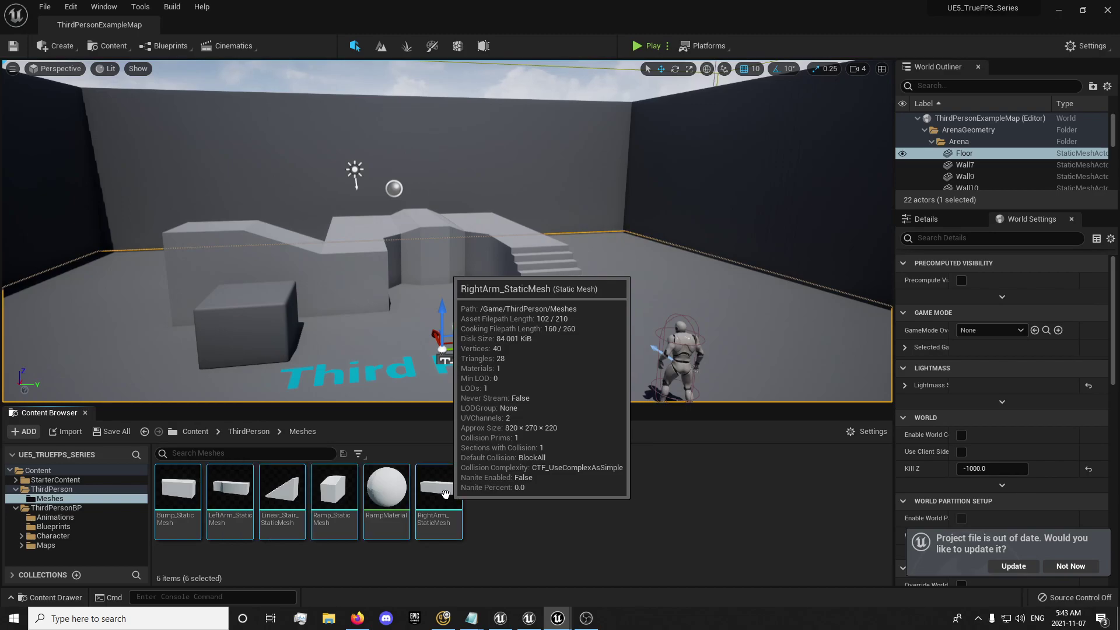
pyautogui.click(21, 545)
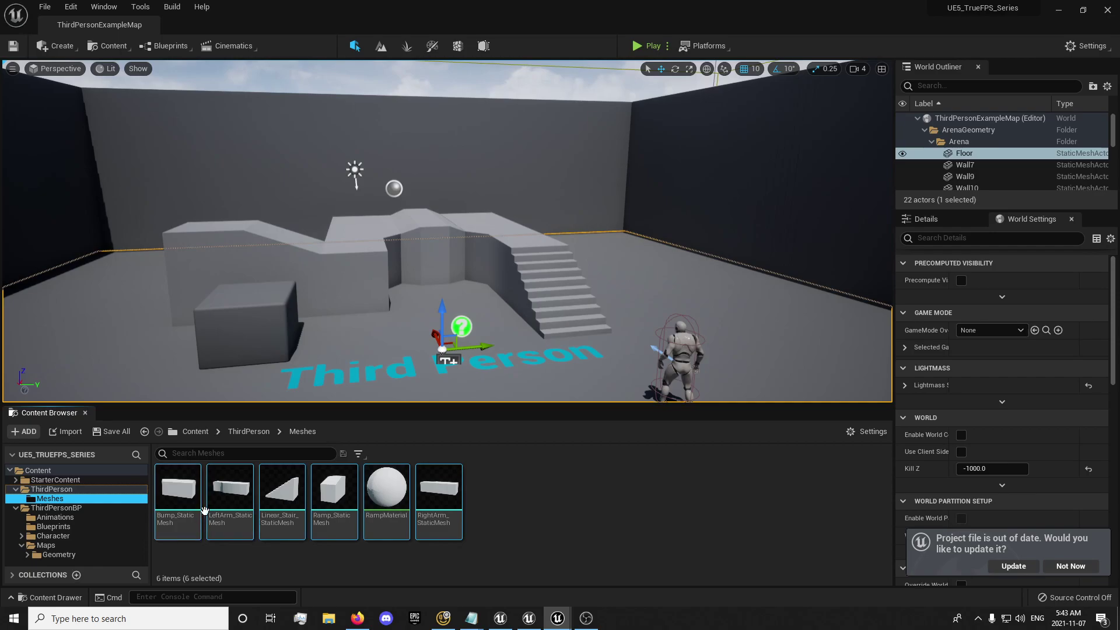
pyautogui.moveTo(223, 494); pyautogui.dragTo(58, 555)
pyautogui.click(94, 532)
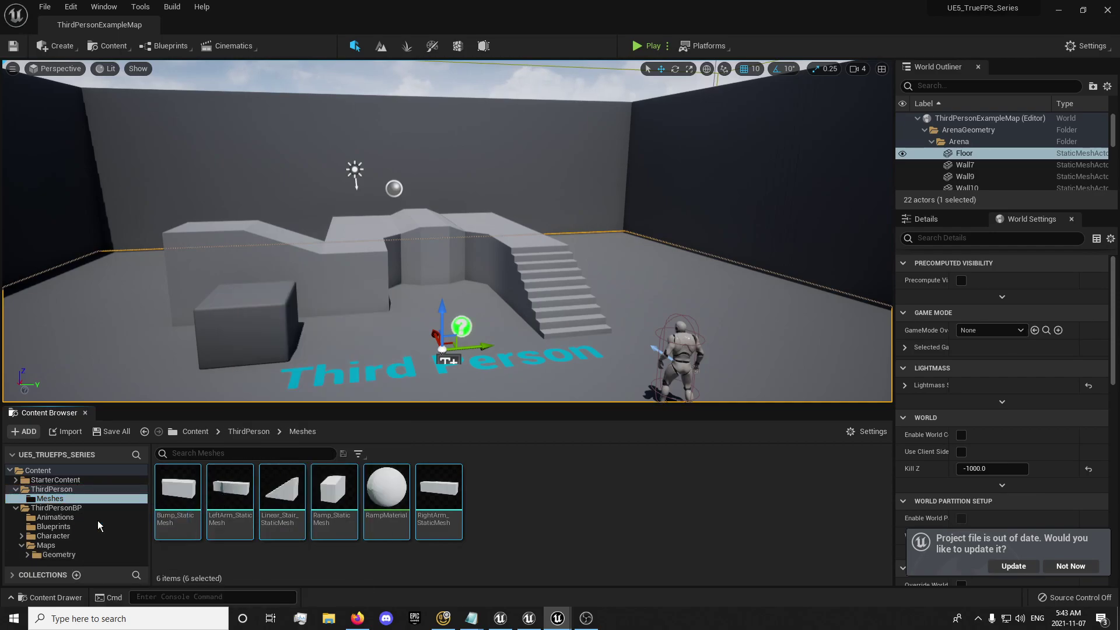
pyautogui.rightClick(47, 470)
pyautogui.click(120, 363)
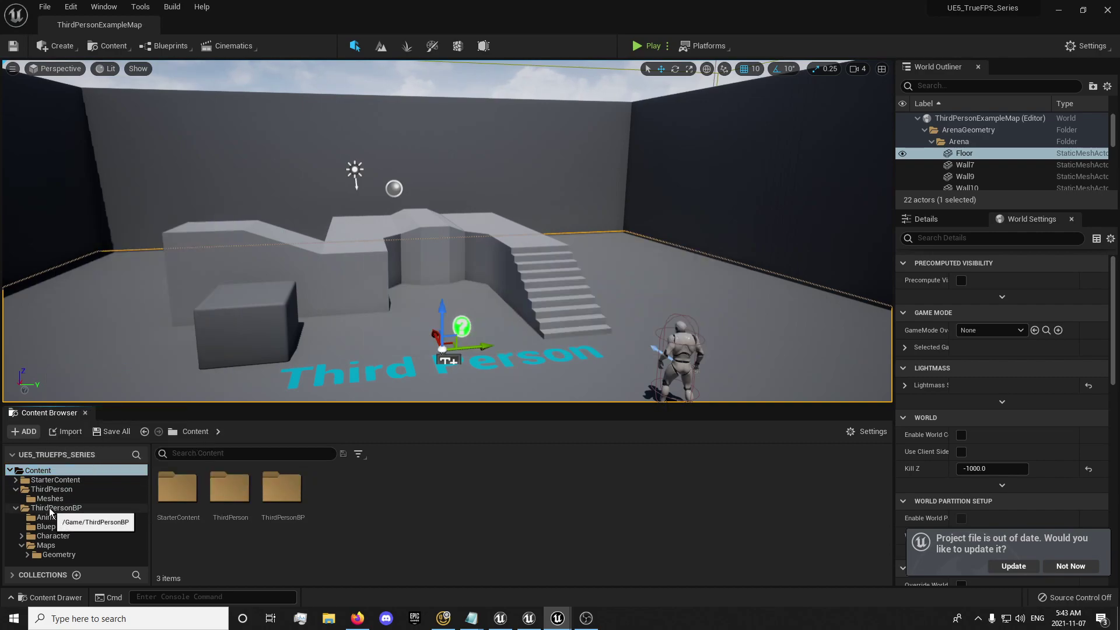
# - Check ThirdPersonBP's subfolders and delete the emptied ThirdPerson folder
pyautogui.click(57, 508)
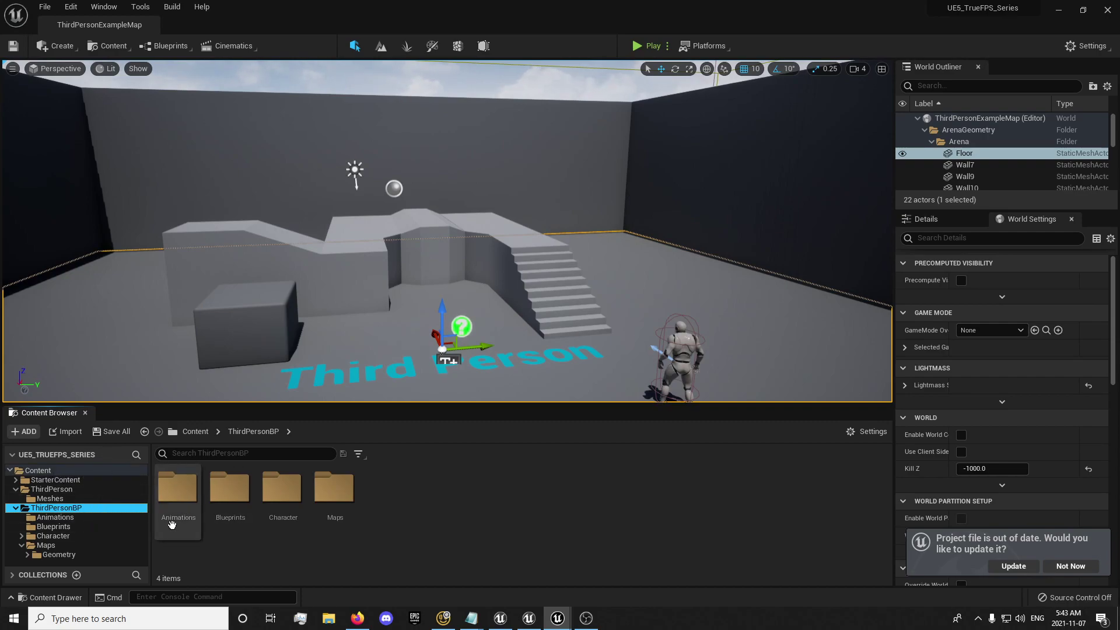
pyautogui.click(60, 519)
pyautogui.click(65, 527)
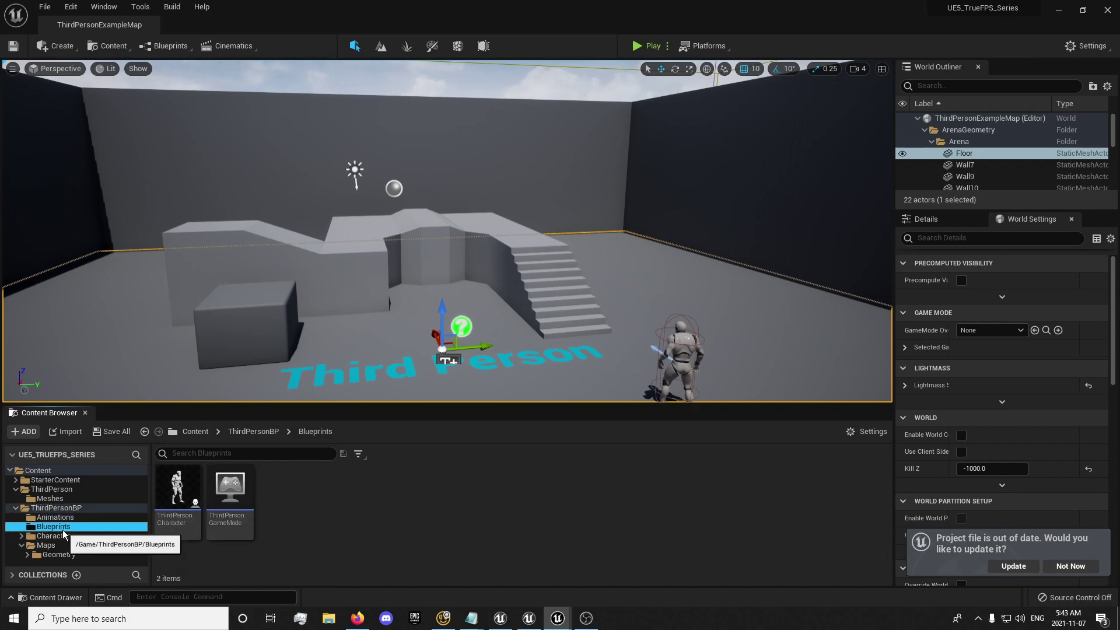
pyautogui.click(55, 535)
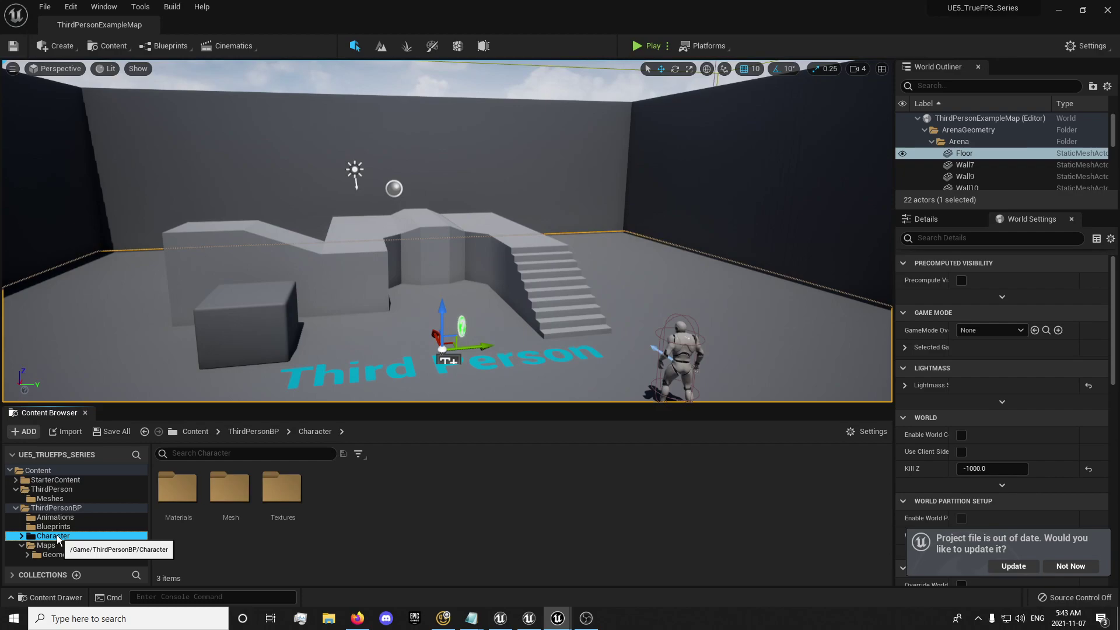
pyautogui.click(52, 491)
pyautogui.press('Delete')
pyautogui.click(85, 518)
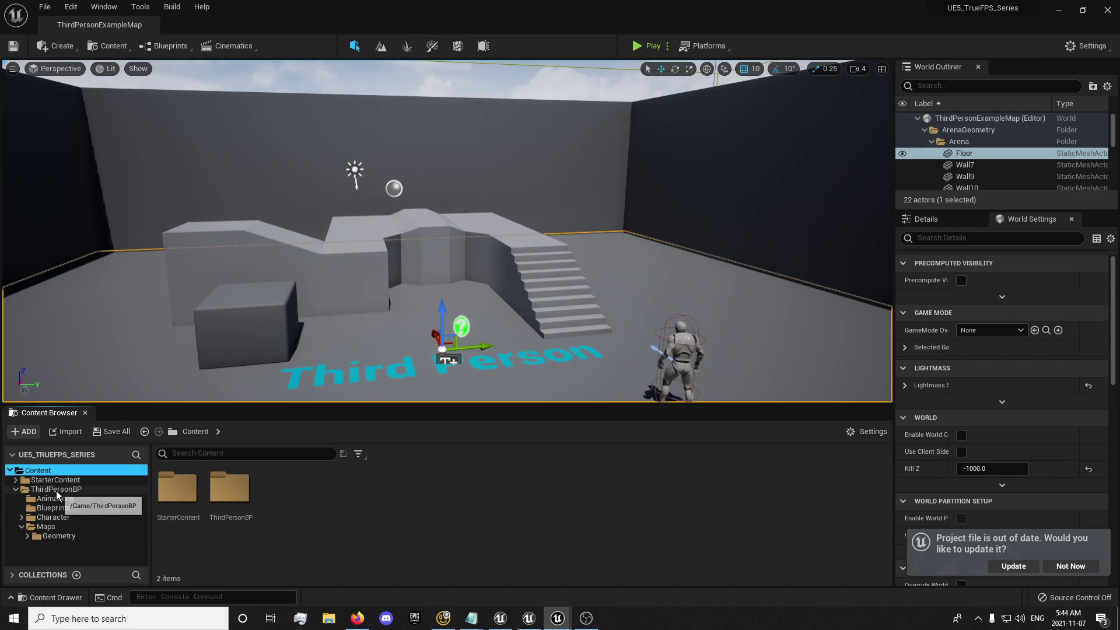
# - Create a new Meshes folder in ThirdPersonBP
pyautogui.click(59, 489)
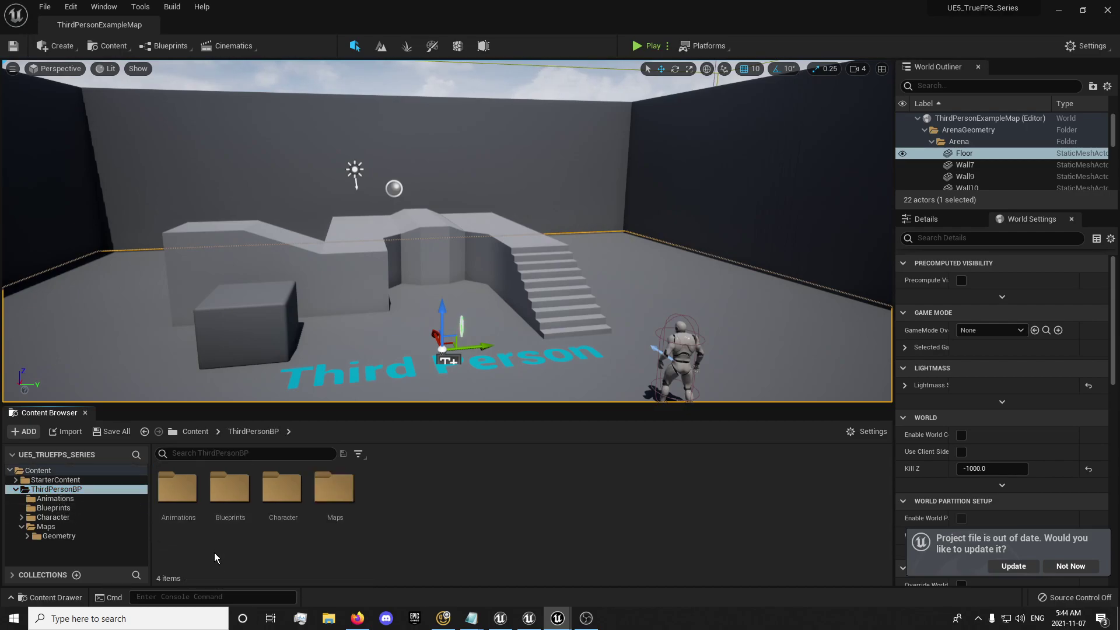
pyautogui.rightClick(446, 516)
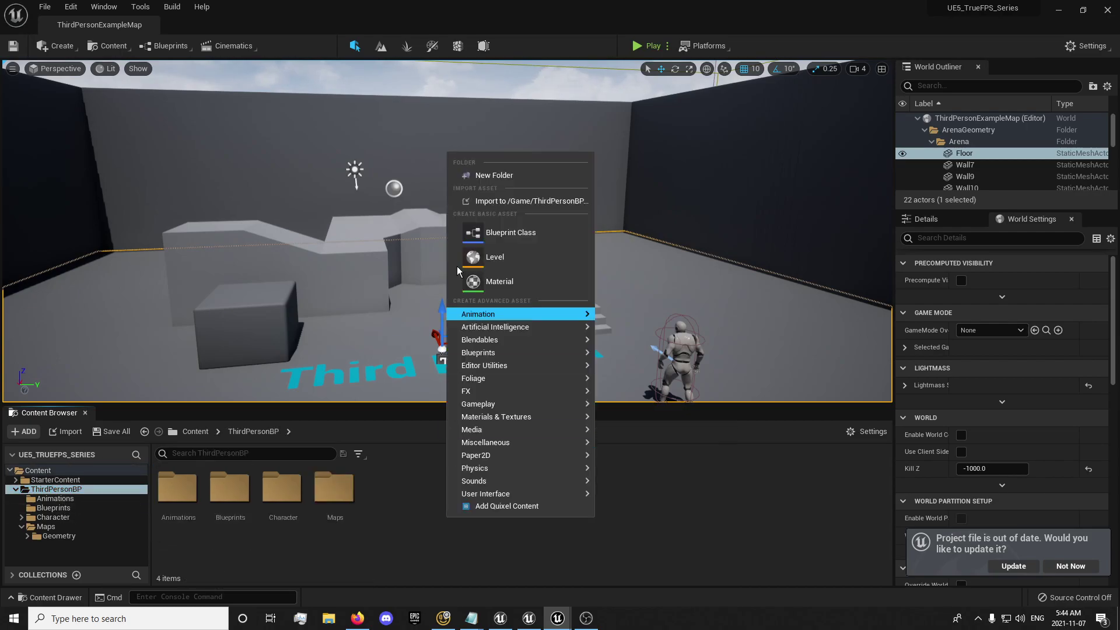
pyautogui.click(498, 175)
pyautogui.write('Meshes')
pyautogui.press('Return')
# - Rename the Character folder to UE4_Character and fix up redirectors in Content
pyautogui.click(286, 502)
pyautogui.click(284, 518)
pyautogui.press('Home')
pyautogui.write('Ue')
pyautogui.press('BackSpace')
pyautogui.write('E')
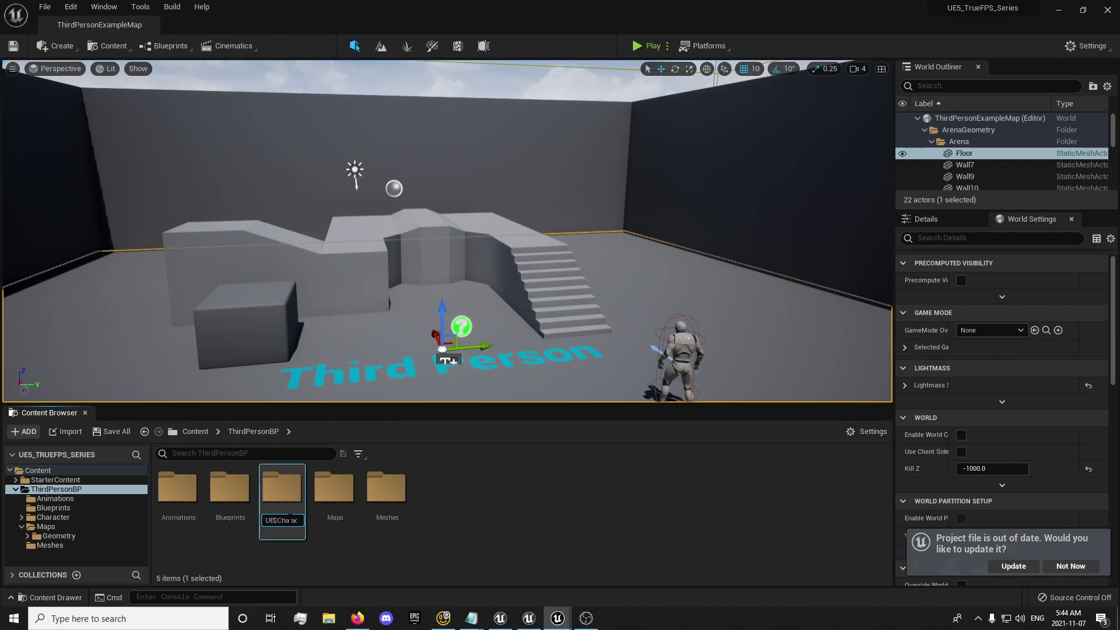
pyautogui.write('4_')
pyautogui.press('Return')
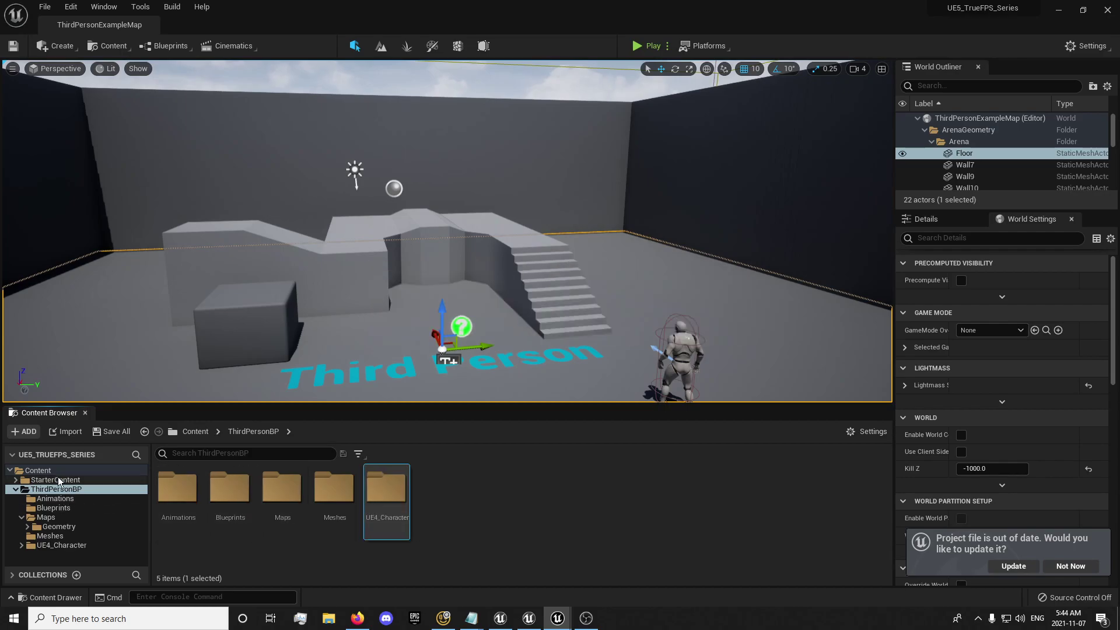
pyautogui.rightClick(57, 468)
pyautogui.click(89, 357)
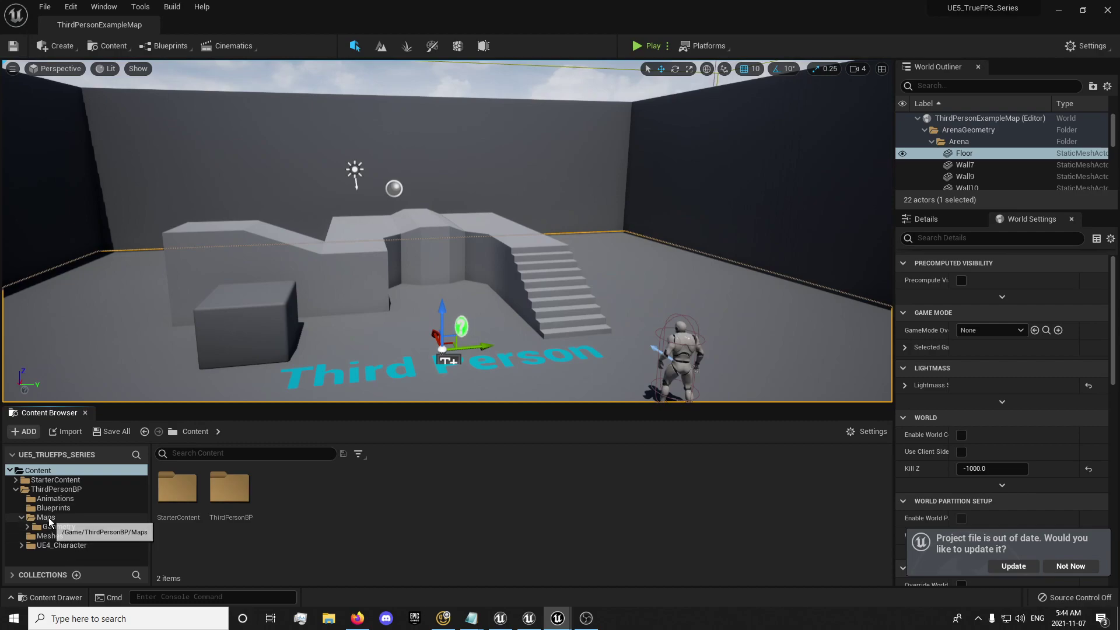
# - Move UE4_Character into the Meshes folder
pyautogui.click(81, 490)
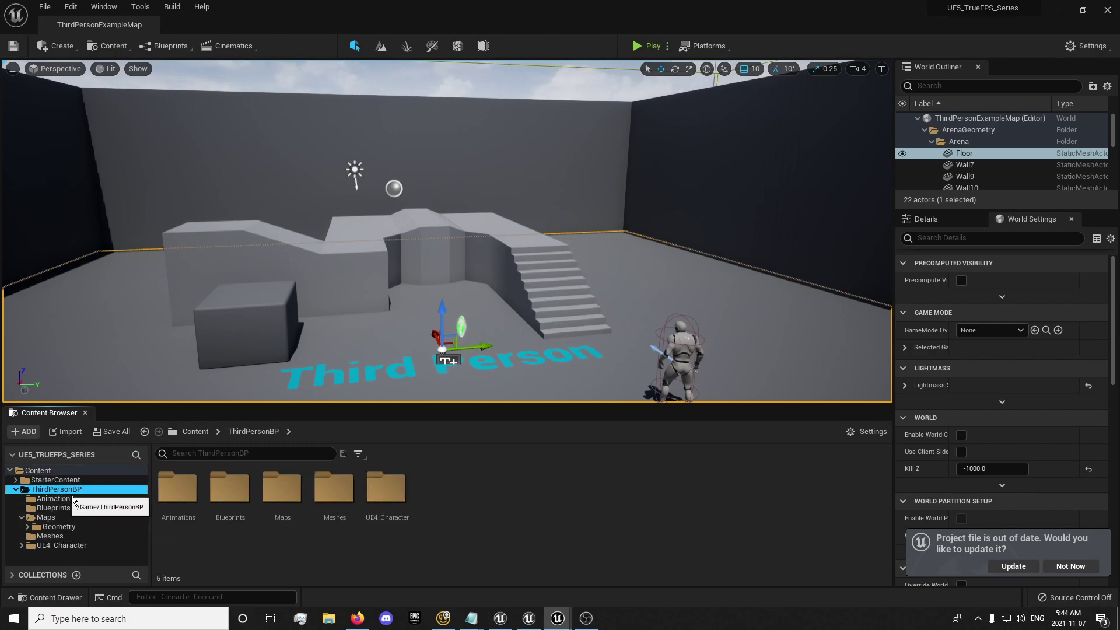
pyautogui.moveTo(386, 489); pyautogui.dragTo(341, 524)
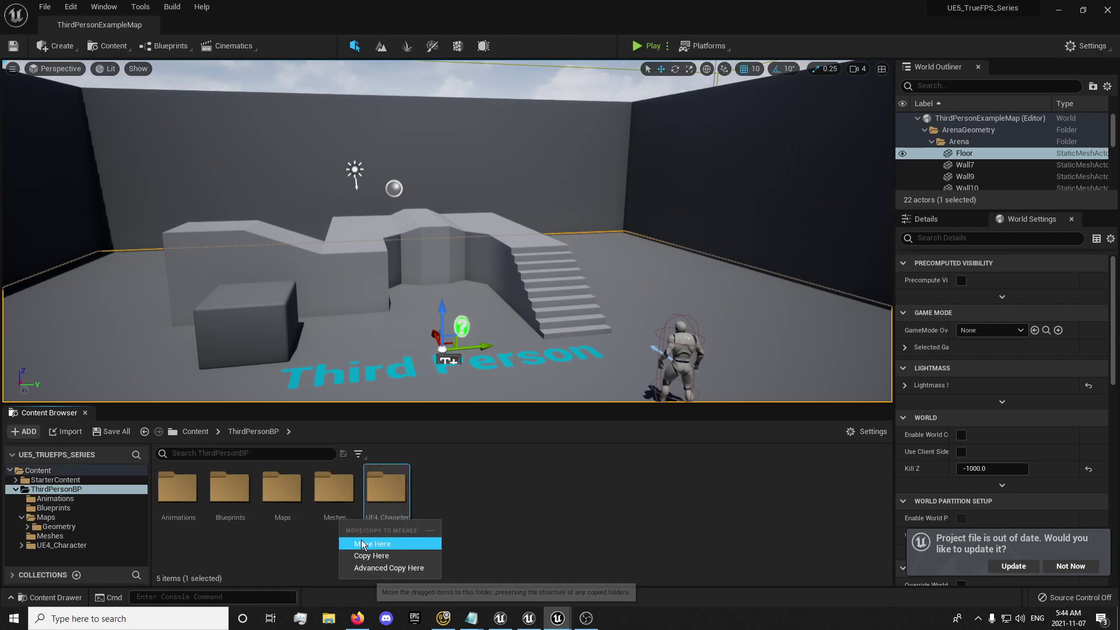
pyautogui.click(362, 543)
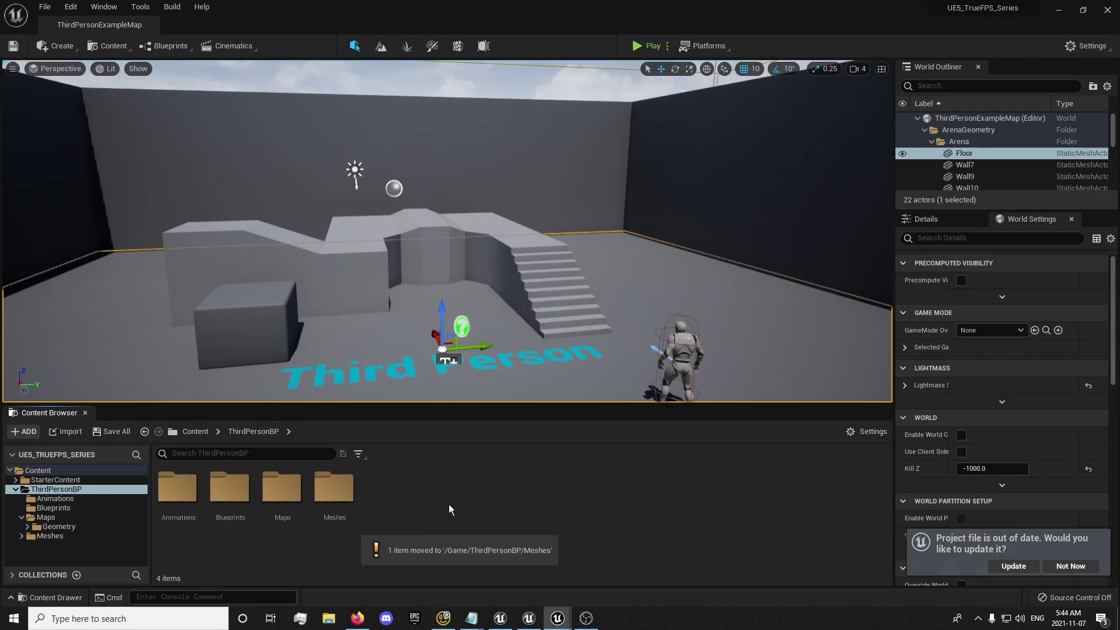
# - Make a Character folder in Blueprints, move ThirdPersonCharacter into it, and fix up redirectors
pyautogui.doubleClick(229, 487)
pyautogui.rightClick(354, 520)
pyautogui.click(430, 180)
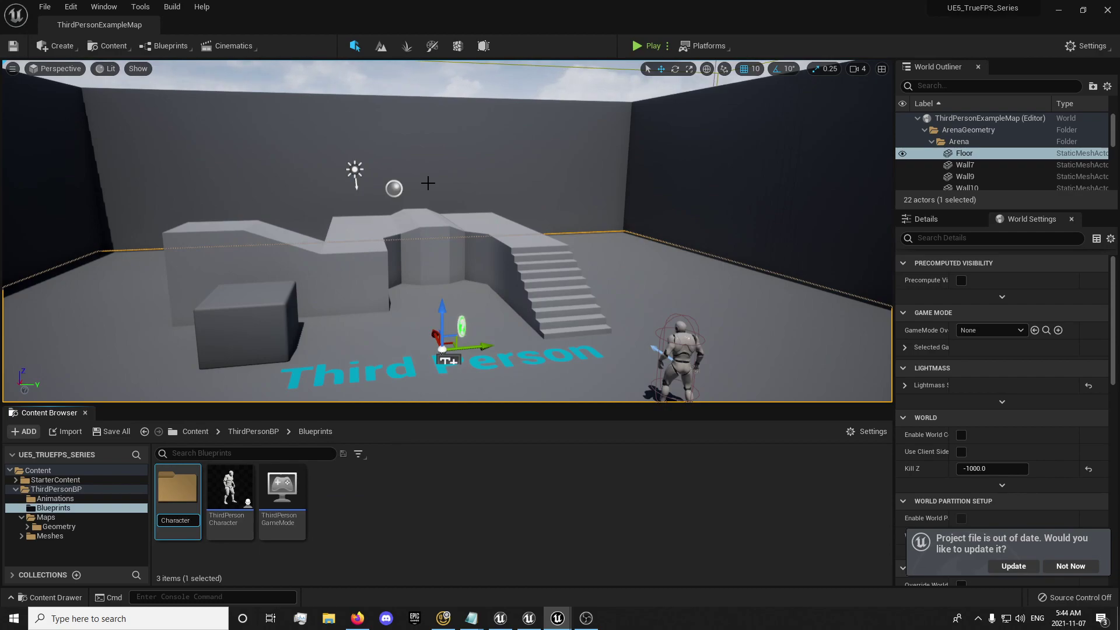
pyautogui.write('Character')
pyautogui.press('Return')
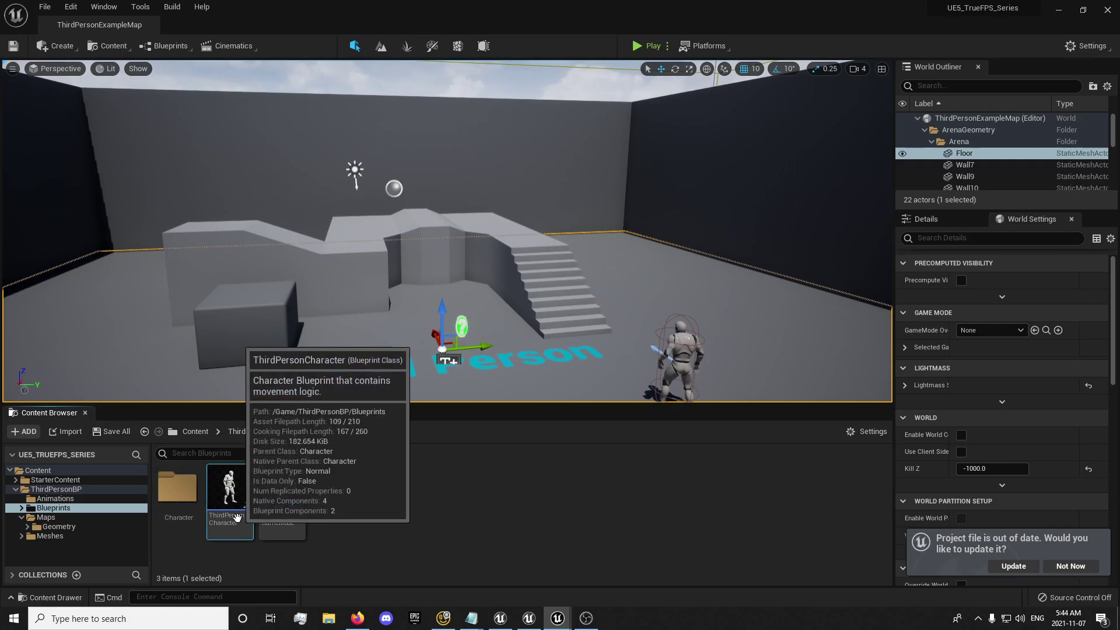
pyautogui.moveTo(231, 487); pyautogui.dragTo(177, 513)
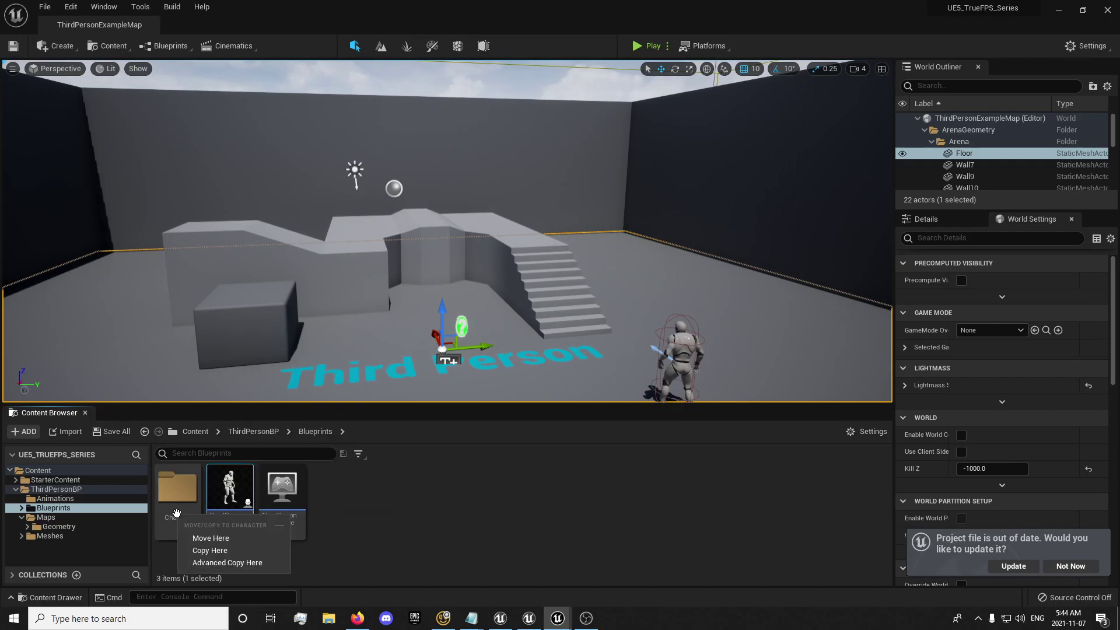
pyautogui.click(217, 537)
pyautogui.rightClick(54, 468)
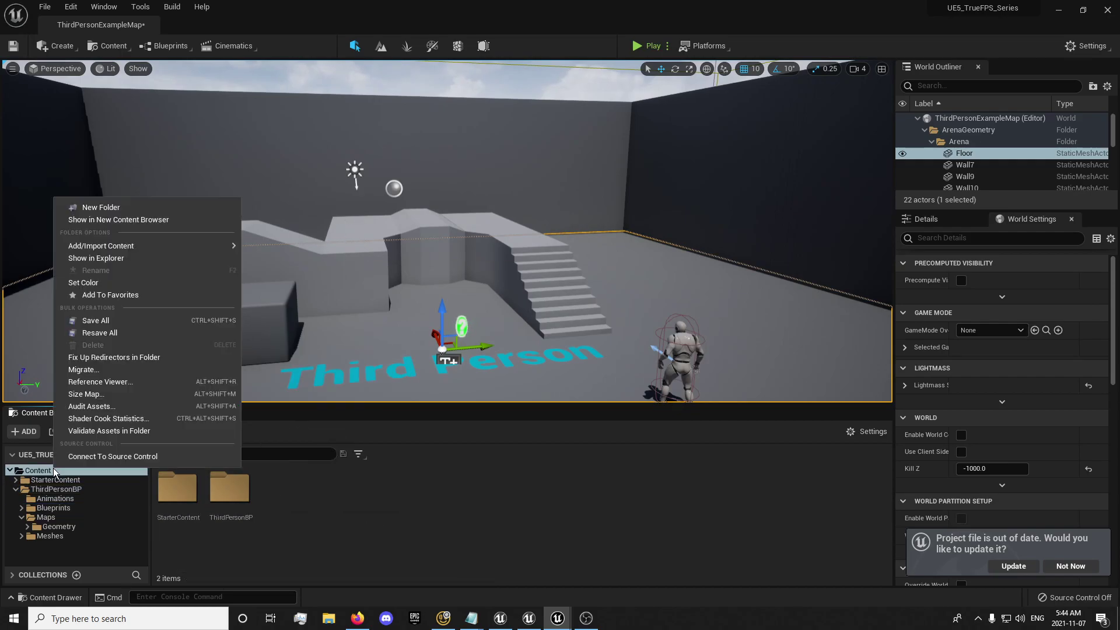
pyautogui.click(89, 360)
# - Rename ThirdPersonCharacter to BP_MasterCharacter and fix up redirectors again
pyautogui.click(51, 507)
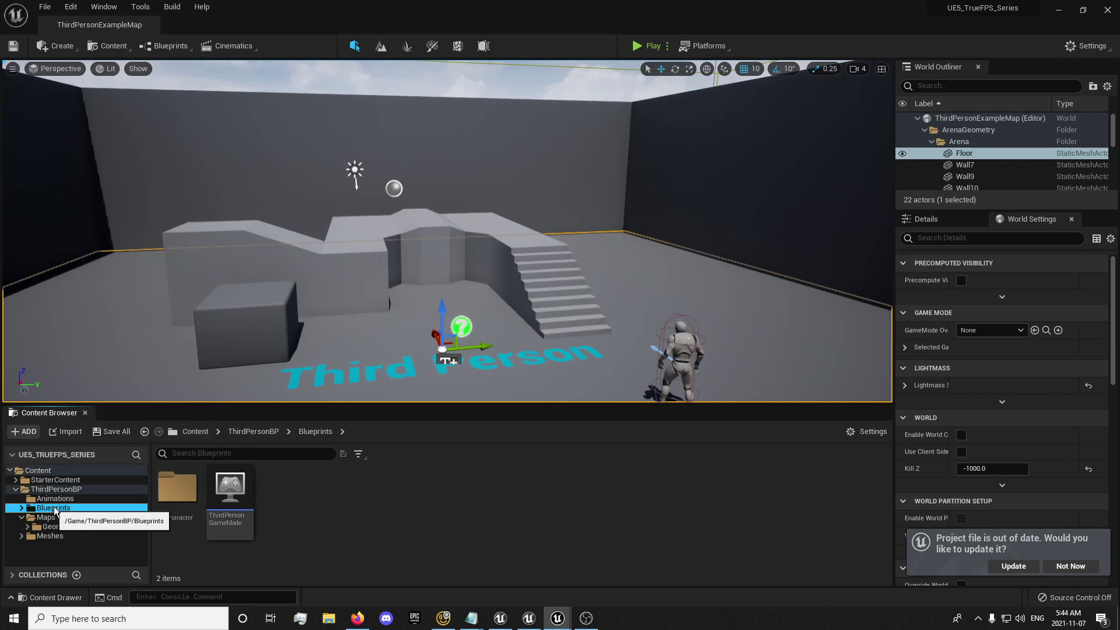
pyautogui.doubleClick(186, 495)
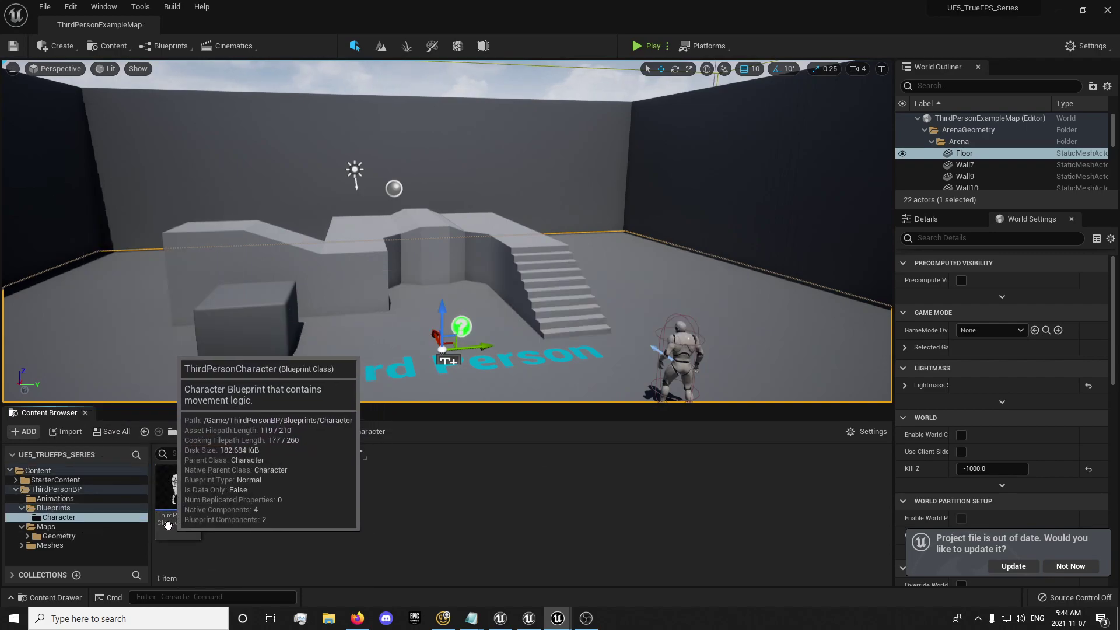
pyautogui.click(175, 513)
pyautogui.press('F2')
pyautogui.write('BP_M')
pyautogui.write('asterChara')
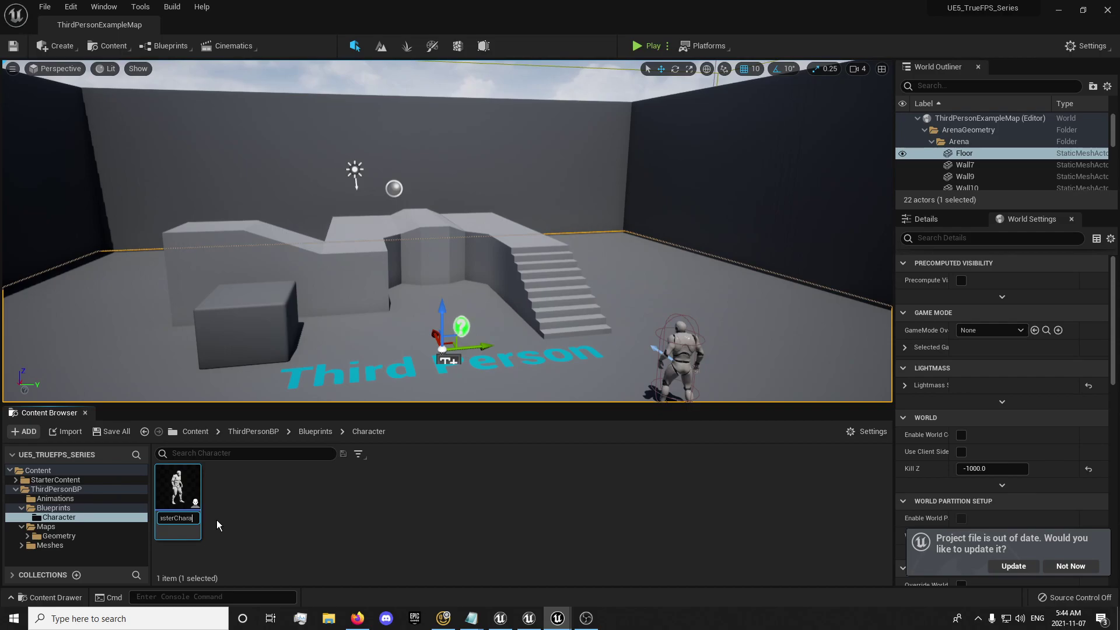
pyautogui.write('cter')
pyautogui.press('Return')
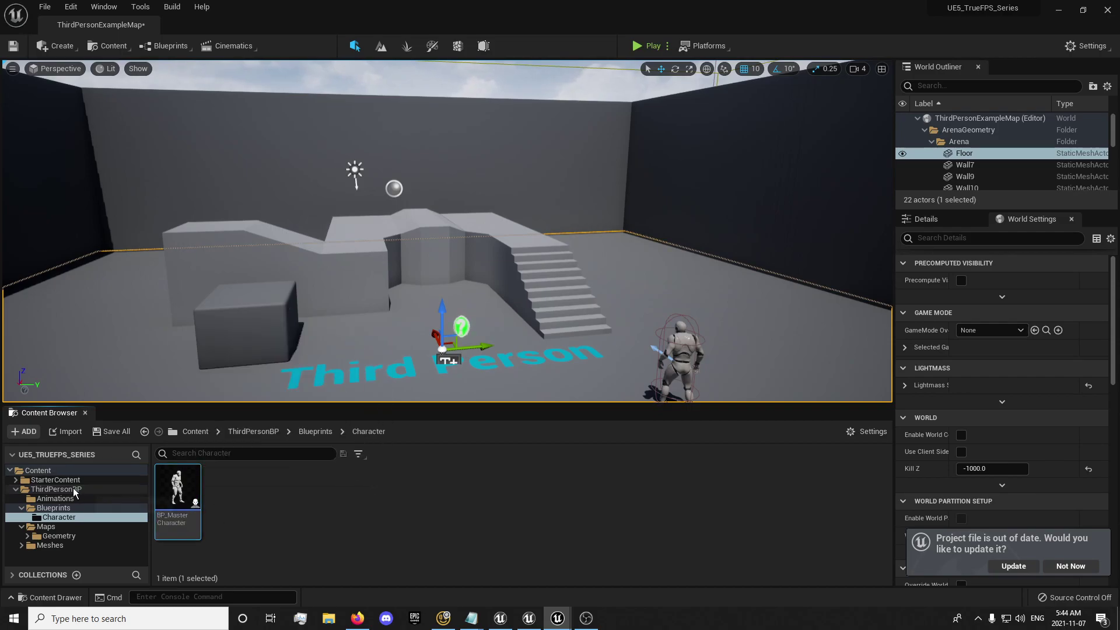
pyautogui.rightClick(59, 468)
pyautogui.click(121, 361)
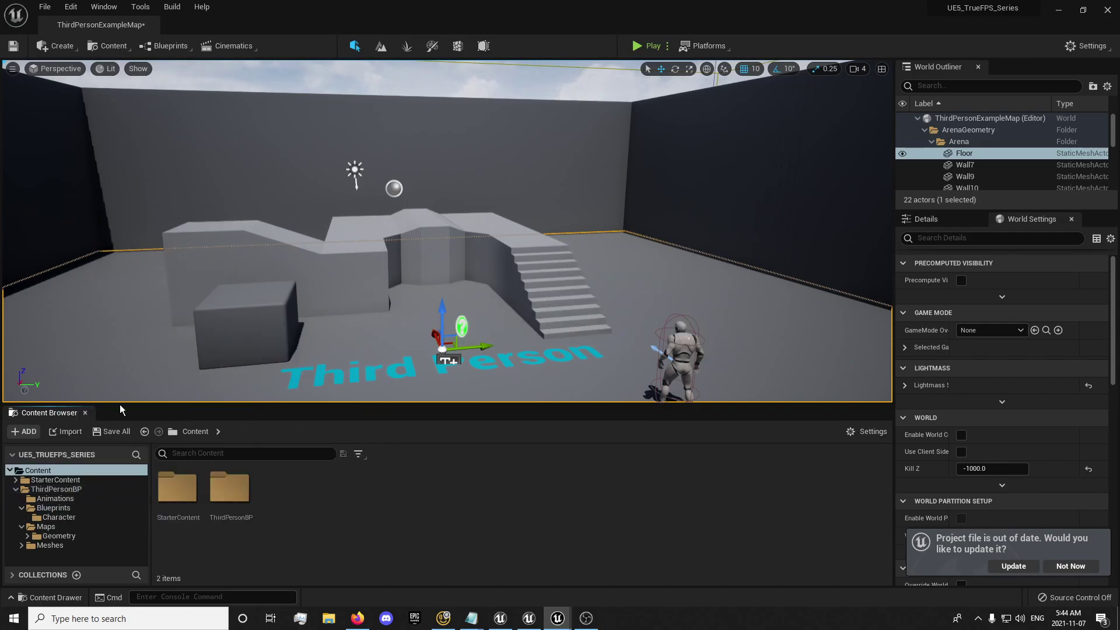
pyautogui.click(57, 510)
pyautogui.click(58, 517)
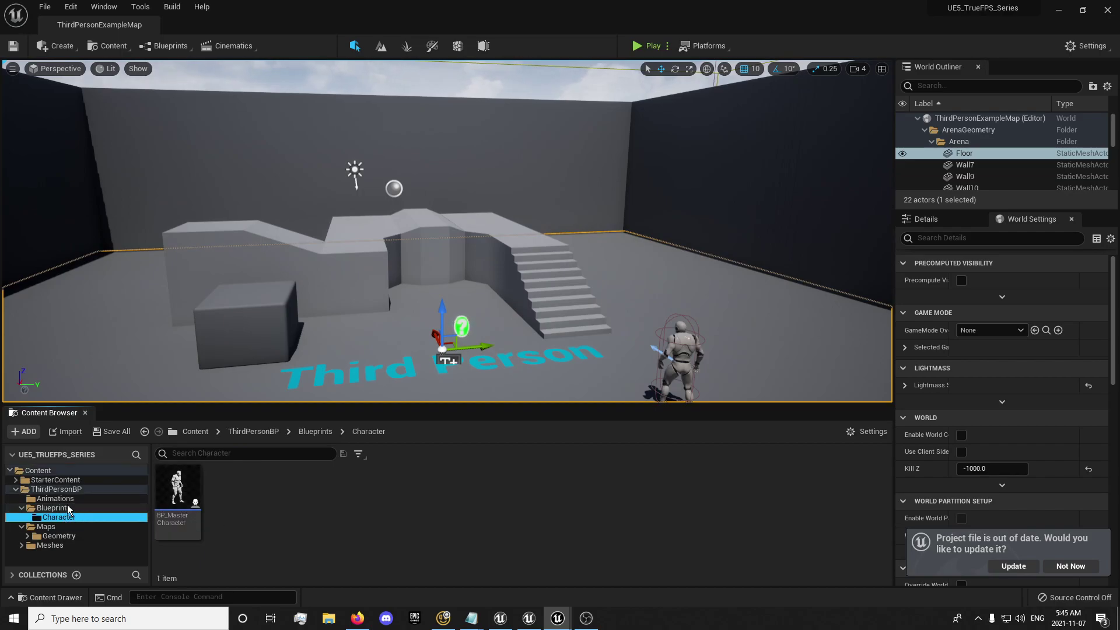
# - Add a Character Animations folder inside Animations
pyautogui.click(64, 499)
pyautogui.rightClick(238, 554)
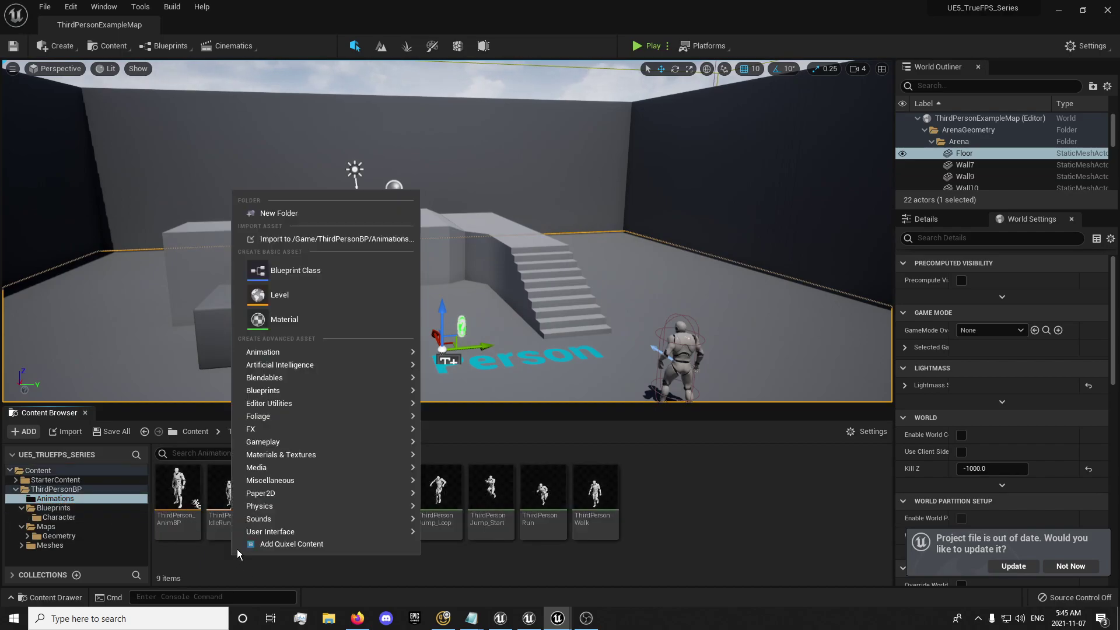
pyautogui.click(279, 213)
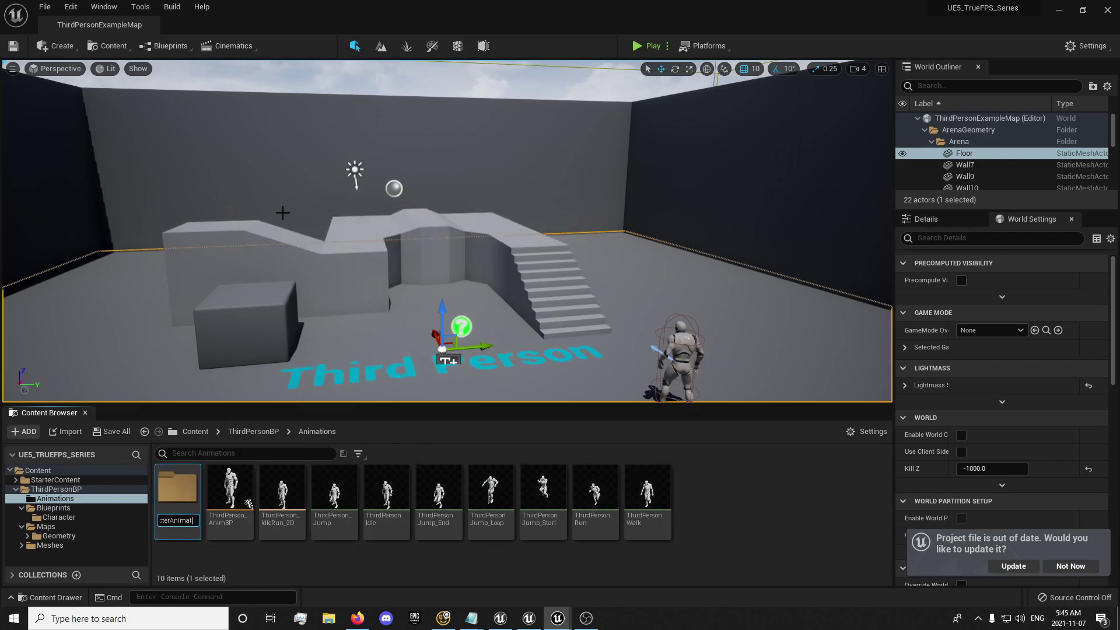
pyautogui.press('Return')
pyautogui.click(201, 551)
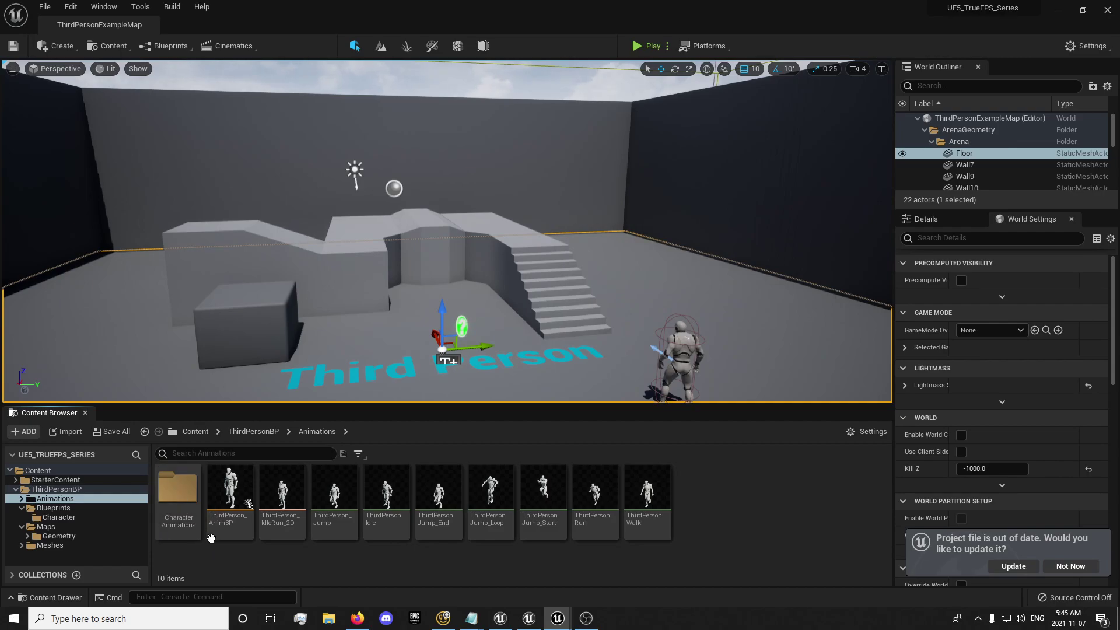
# - Create a DefaultUE4 Anims folder, move the eight default animations into it, and fix up redirectors
pyautogui.rightClick(235, 560)
pyautogui.click(297, 218)
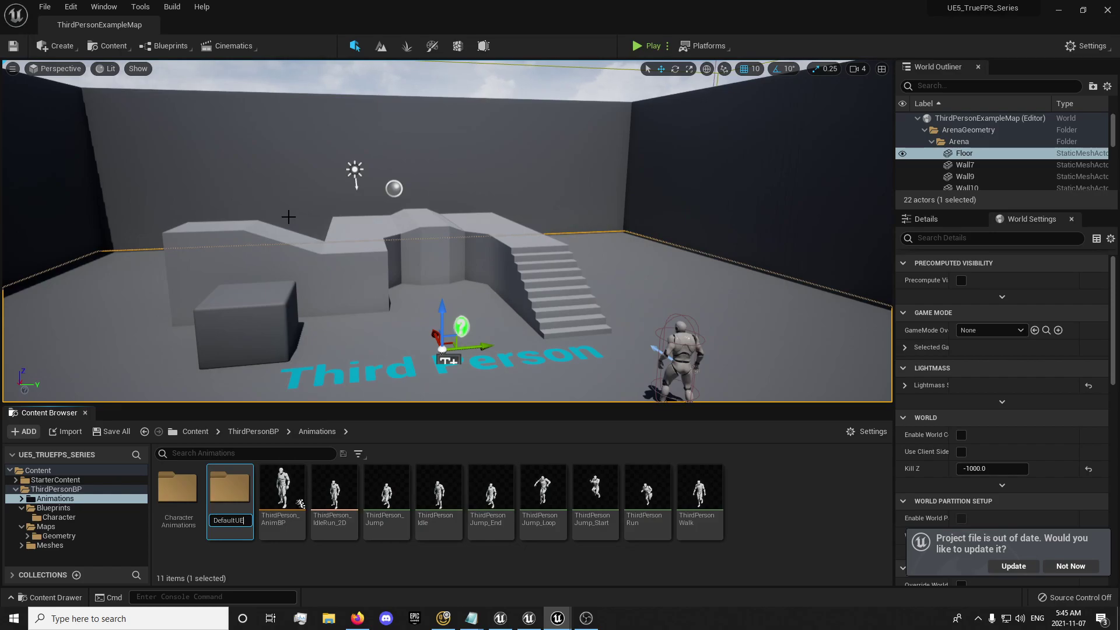
pyautogui.write('DefaultUE4Anims')
pyautogui.press('Return')
pyautogui.click(334, 493)
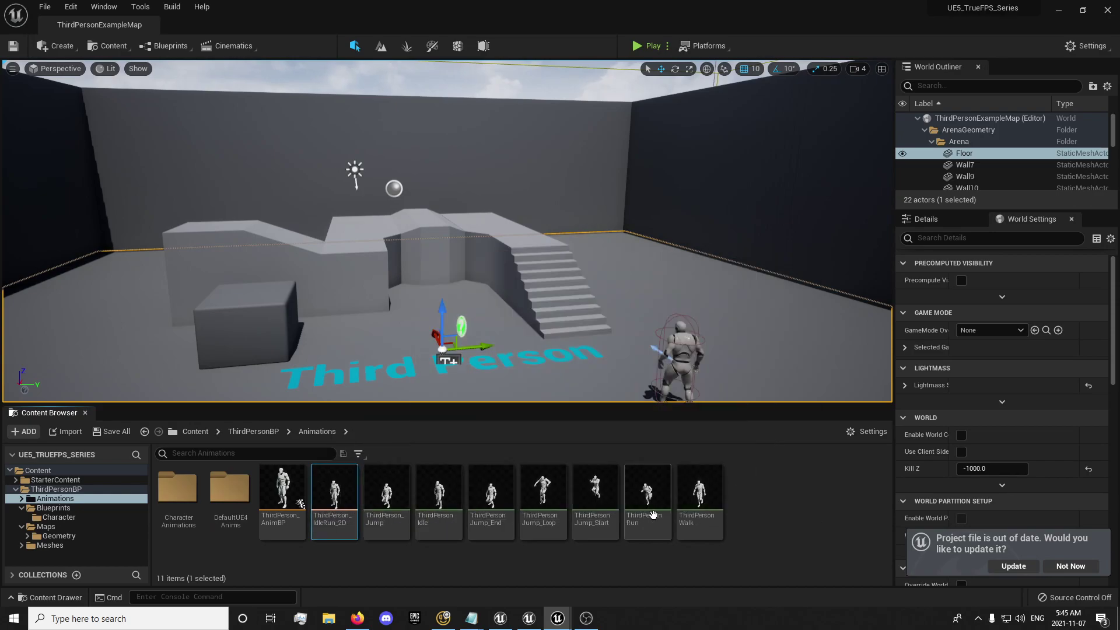
pyautogui.keyDown('shift'); pyautogui.click(710, 505); pyautogui.keyUp('shift')
pyautogui.moveTo(706, 505); pyautogui.dragTo(212, 517)
pyautogui.click(286, 548)
pyautogui.click(61, 471)
pyautogui.rightClick(61, 472)
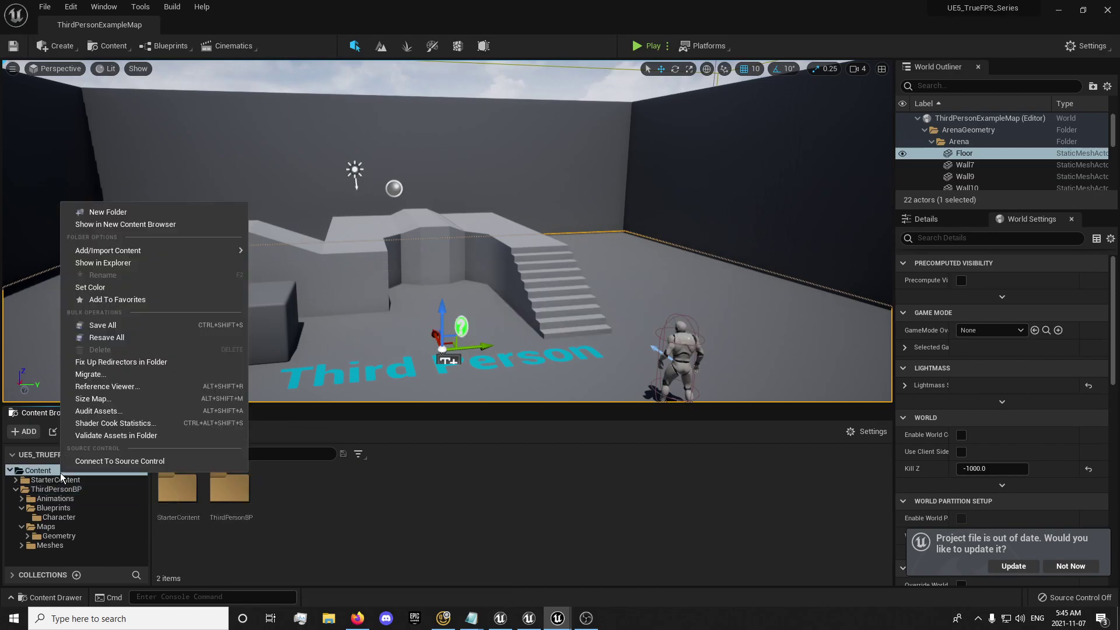
pyautogui.click(112, 362)
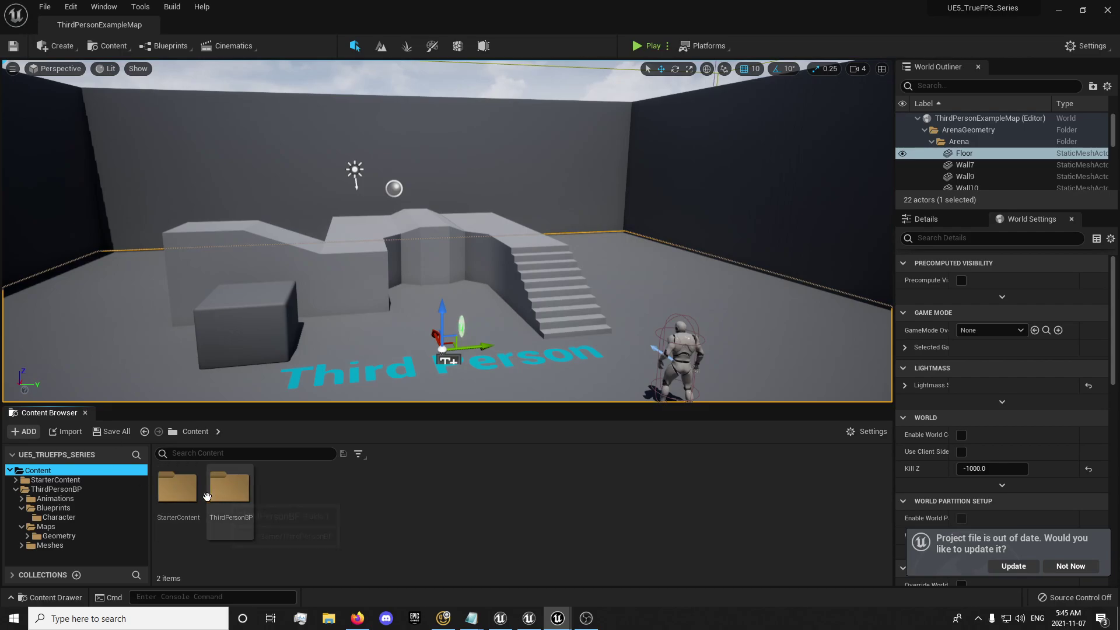
# - Add a Weapon Animations folder inside Animations
pyautogui.click(54, 499)
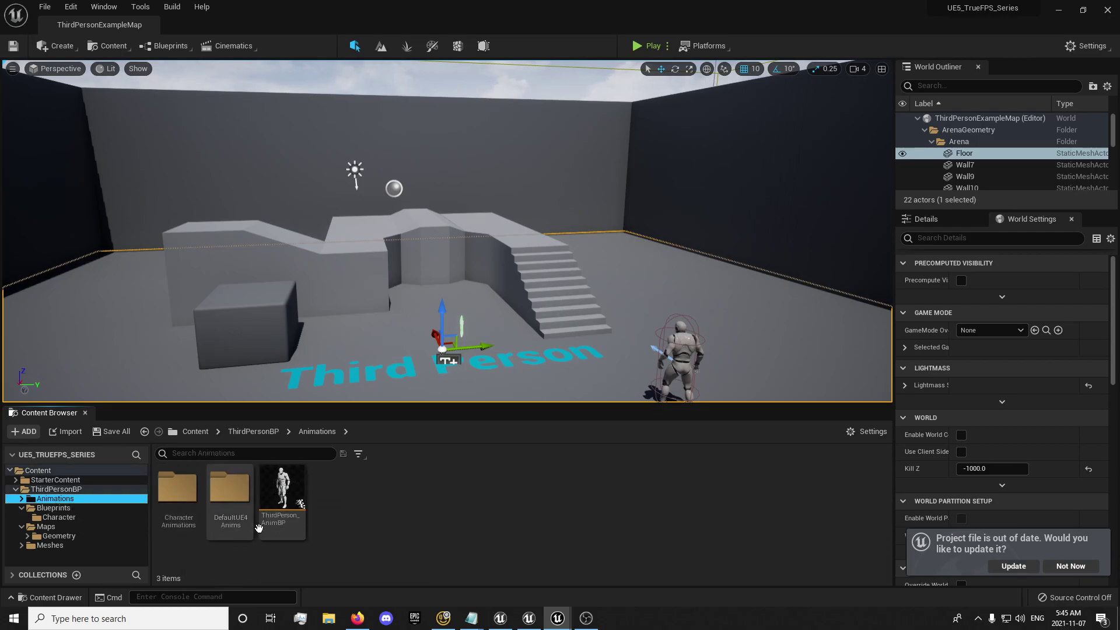
pyautogui.rightClick(408, 506)
pyautogui.click(463, 169)
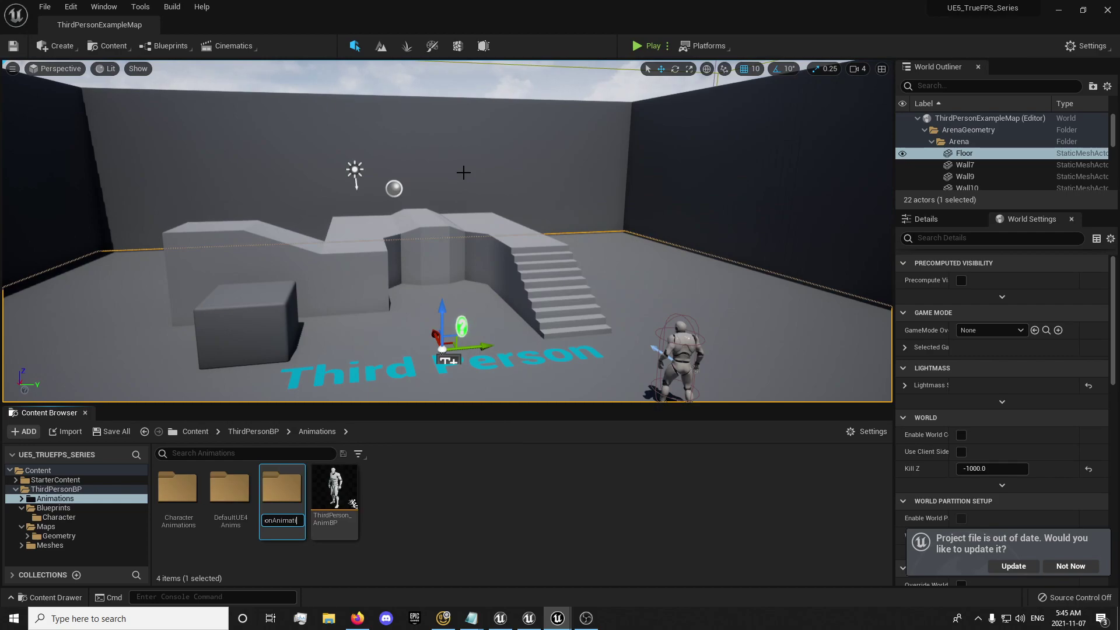
pyautogui.press('Return')
pyautogui.click(392, 534)
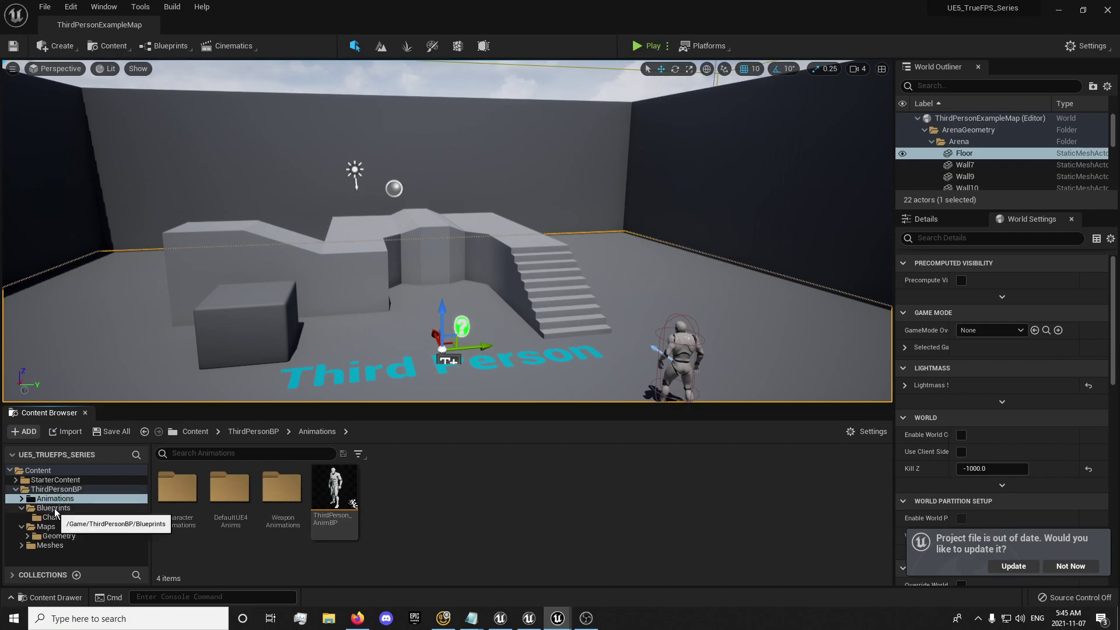
pyautogui.click(53, 491)
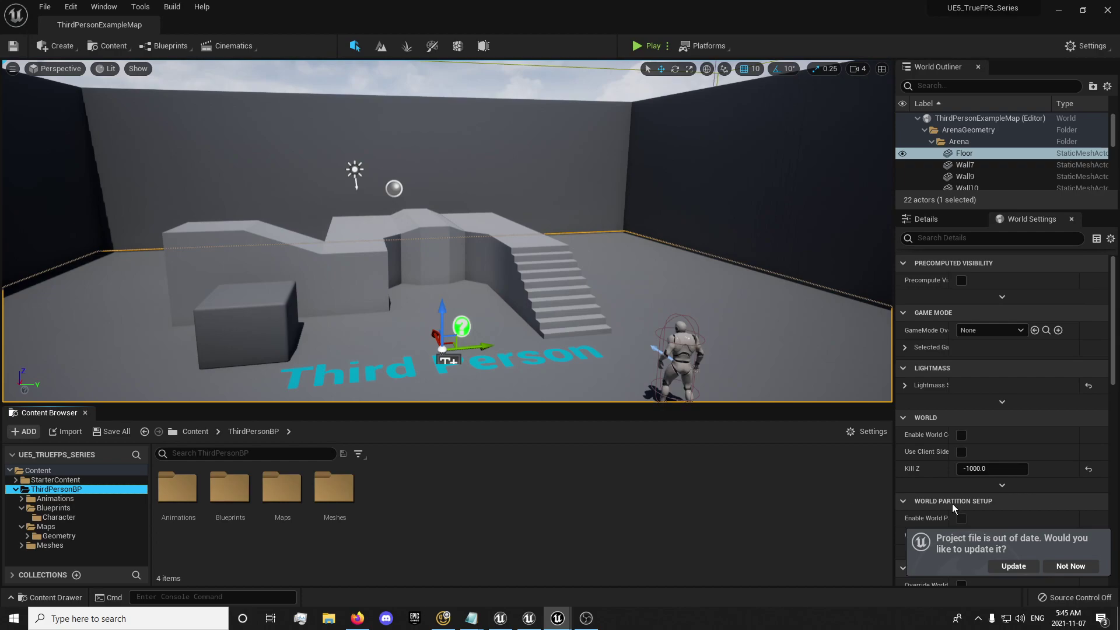
# - Rename ThirdPerson_AnimBP to BlasterAnimBP and fix up redirectors
pyautogui.click(58, 517)
pyautogui.click(53, 508)
pyautogui.click(57, 502)
pyautogui.click(335, 516)
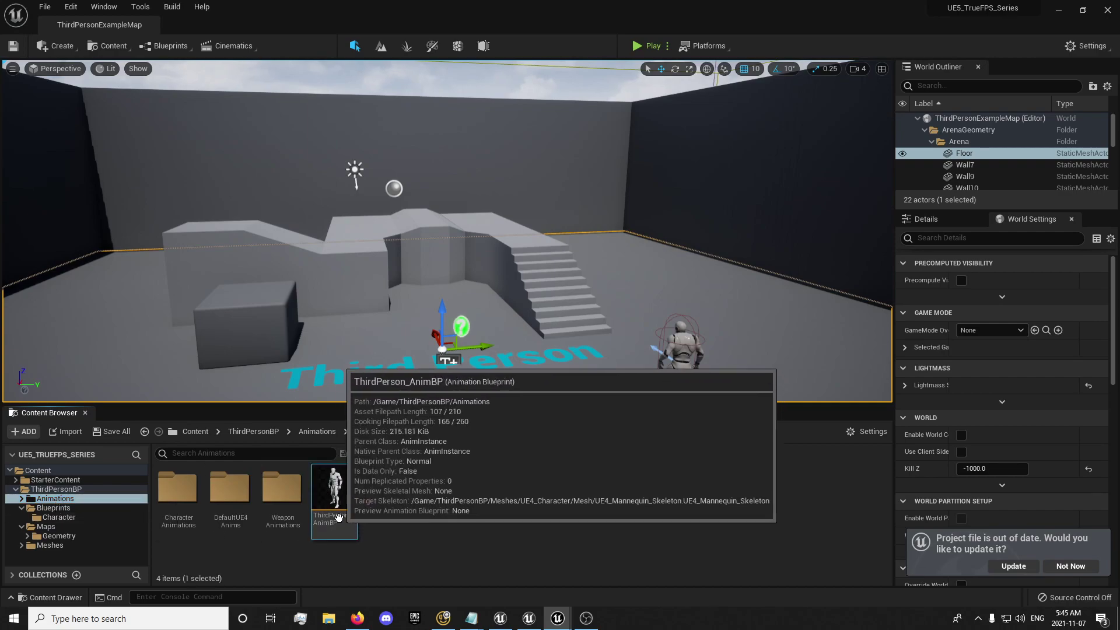
pyautogui.click(337, 518)
pyautogui.write('BlasterAnim')
pyautogui.write('BP')
pyautogui.press('Return')
pyautogui.click(58, 497)
pyautogui.rightClick(47, 471)
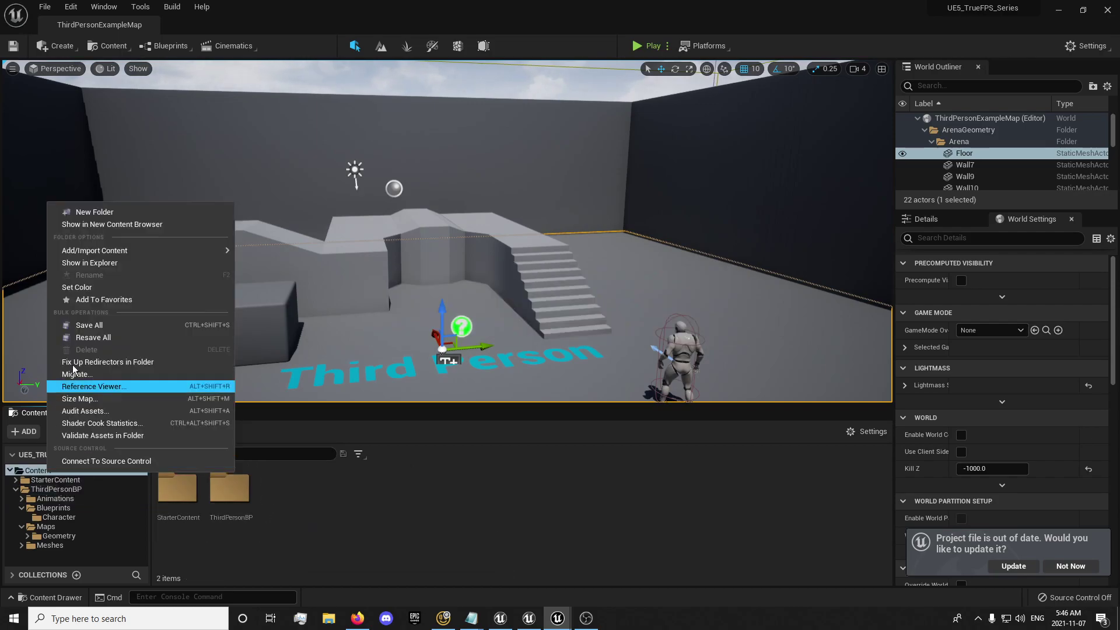
pyautogui.click(87, 363)
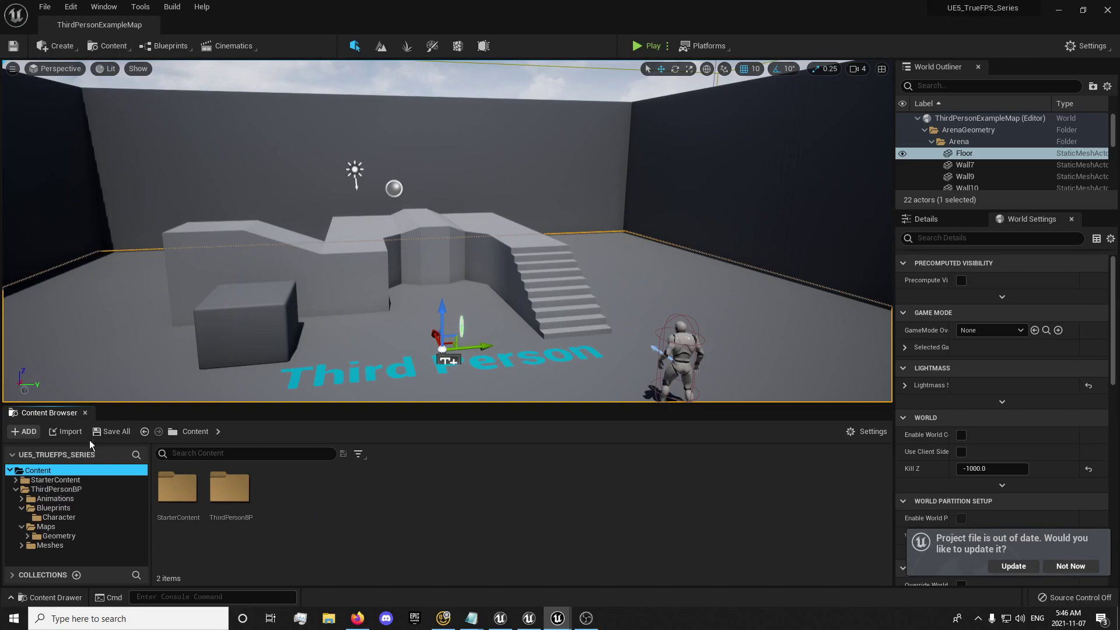
# - Rename the UE4_Mannequin_Skeleton asset to MasterSkeleton and fix up redirectors
pyautogui.click(54, 546)
pyautogui.doubleClick(178, 496)
pyautogui.doubleClick(229, 489)
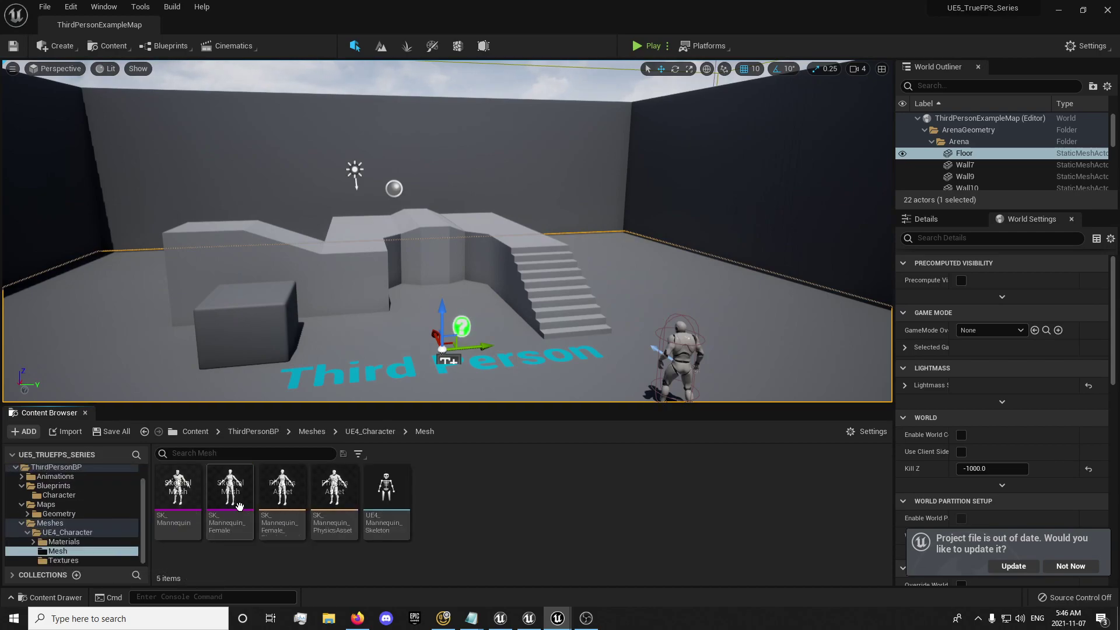
pyautogui.click(402, 525)
pyautogui.press('F2')
pyautogui.write('Master')
pyautogui.write('Skeleton')
pyautogui.press('Return')
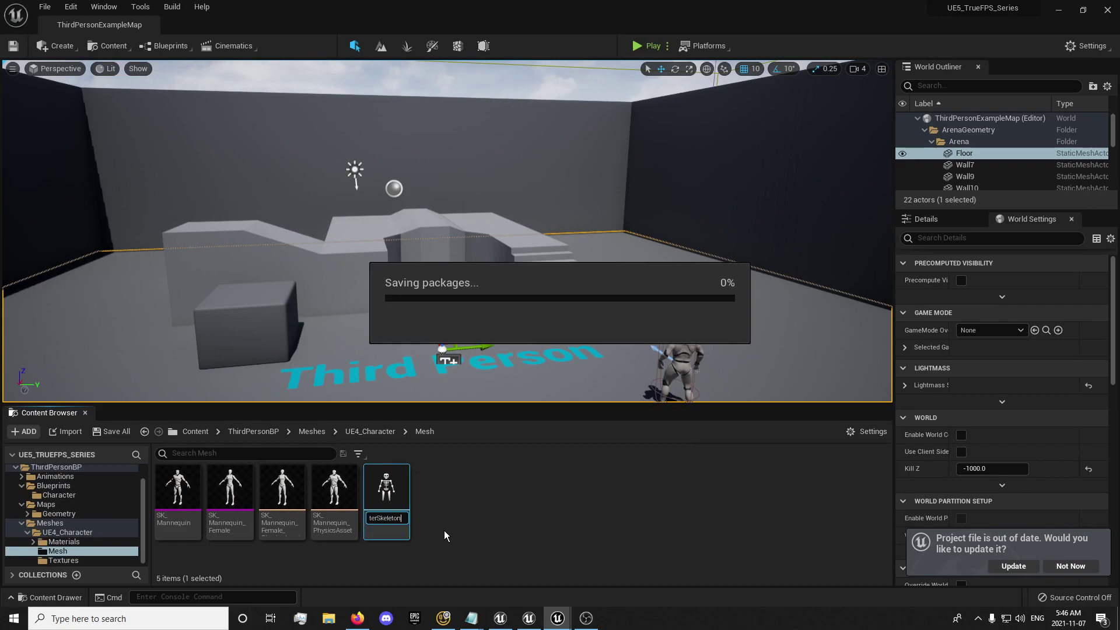
pyautogui.scroll(3, 52, 474)
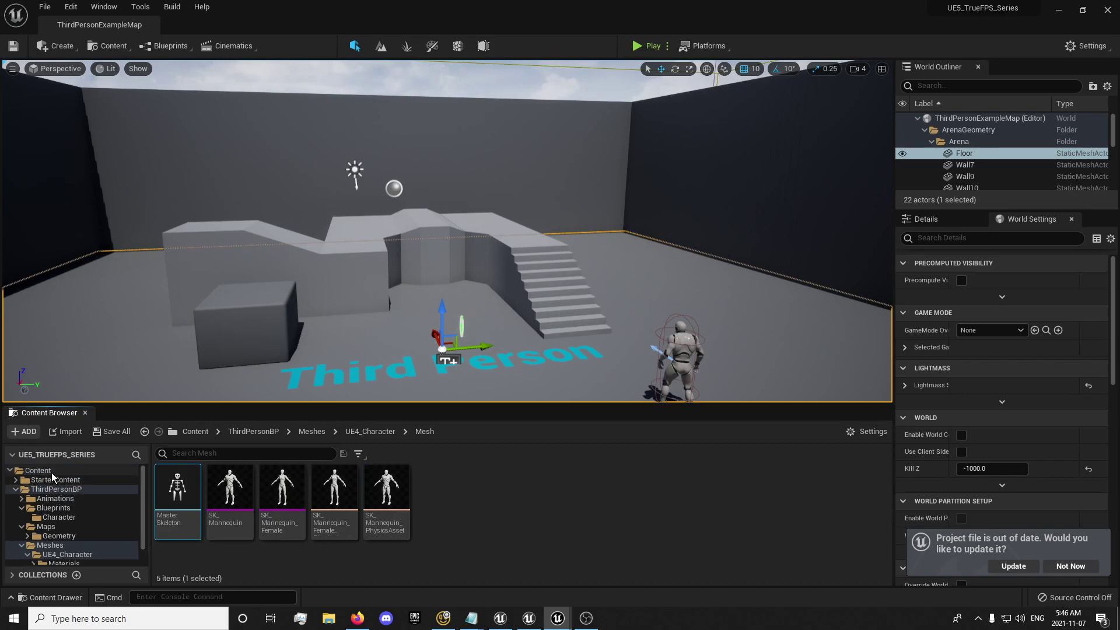
pyautogui.rightClick(52, 472)
pyautogui.click(105, 358)
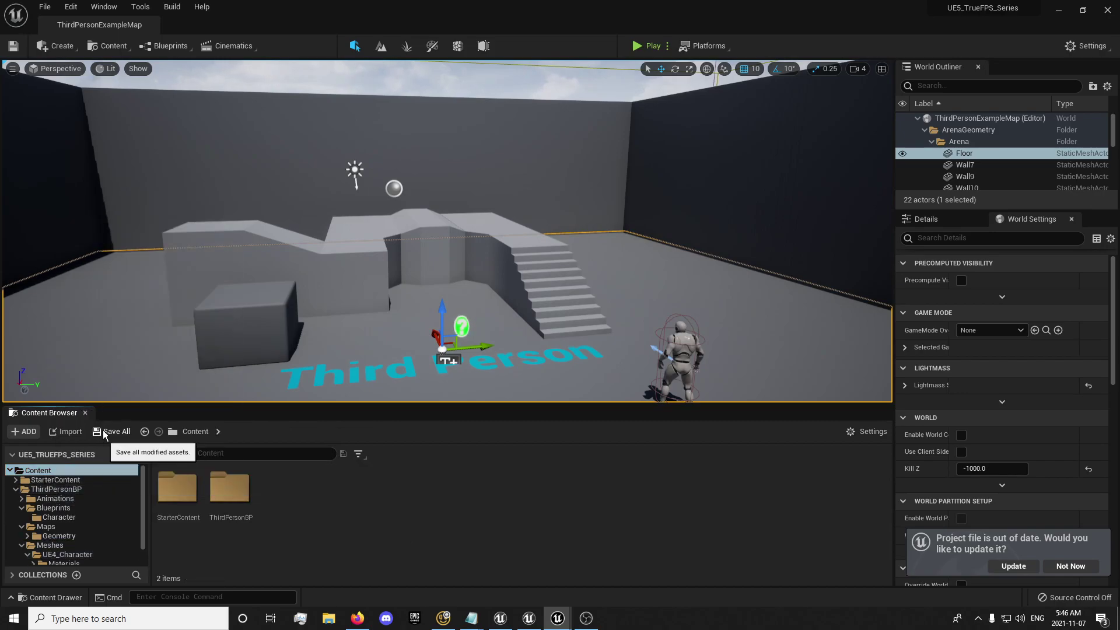
# - Collapse the Blueprints, Maps and Meshes subfolders under ThirdPersonBP
pyautogui.click(89, 488)
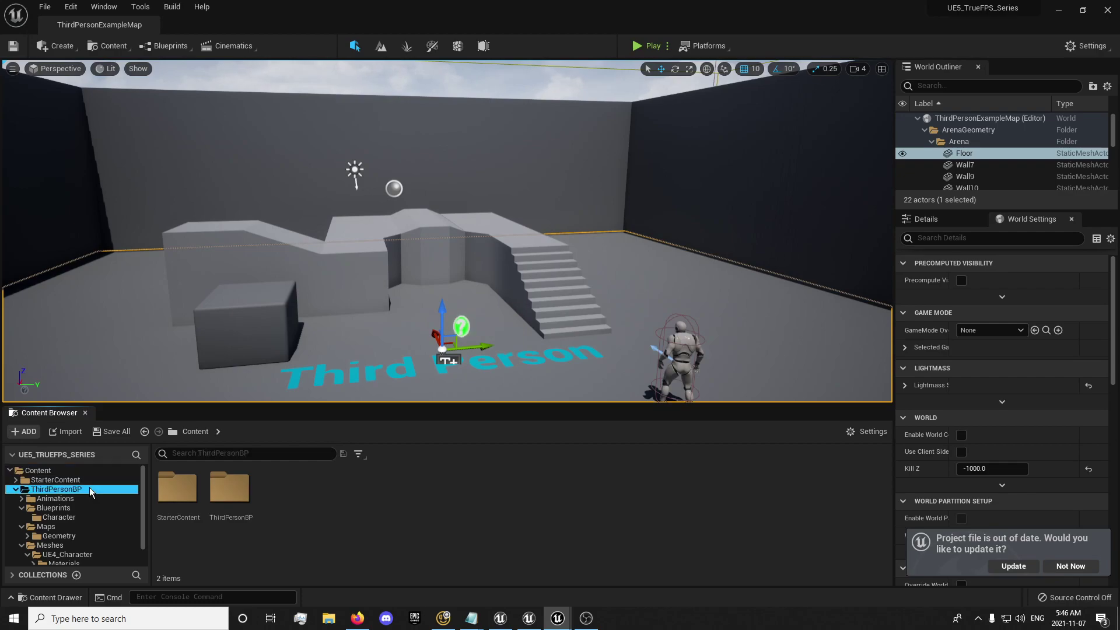
pyautogui.click(22, 508)
pyautogui.click(21, 517)
pyautogui.click(21, 526)
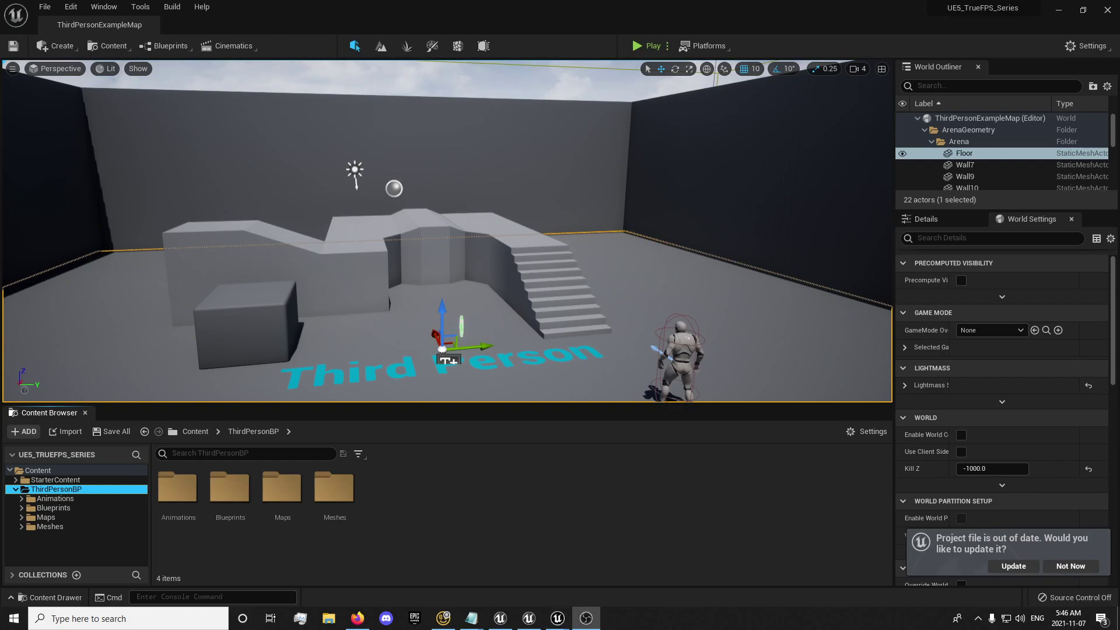
# - Dismiss the project-update prompt with Not Now and open the Blueprints folder
pyautogui.click(1071, 566)
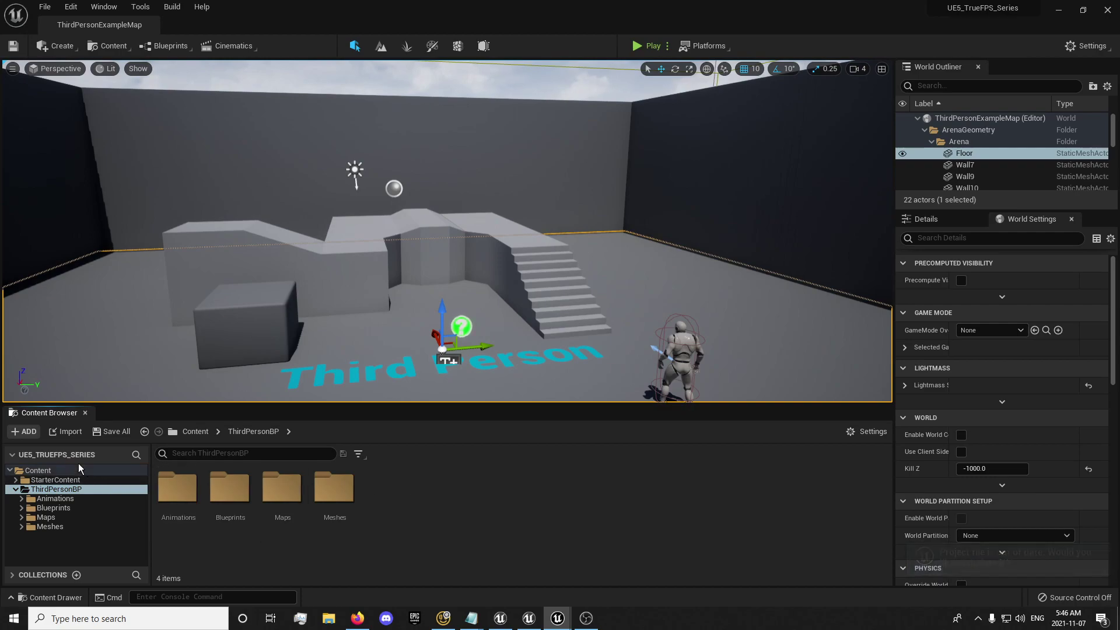
pyautogui.click(56, 489)
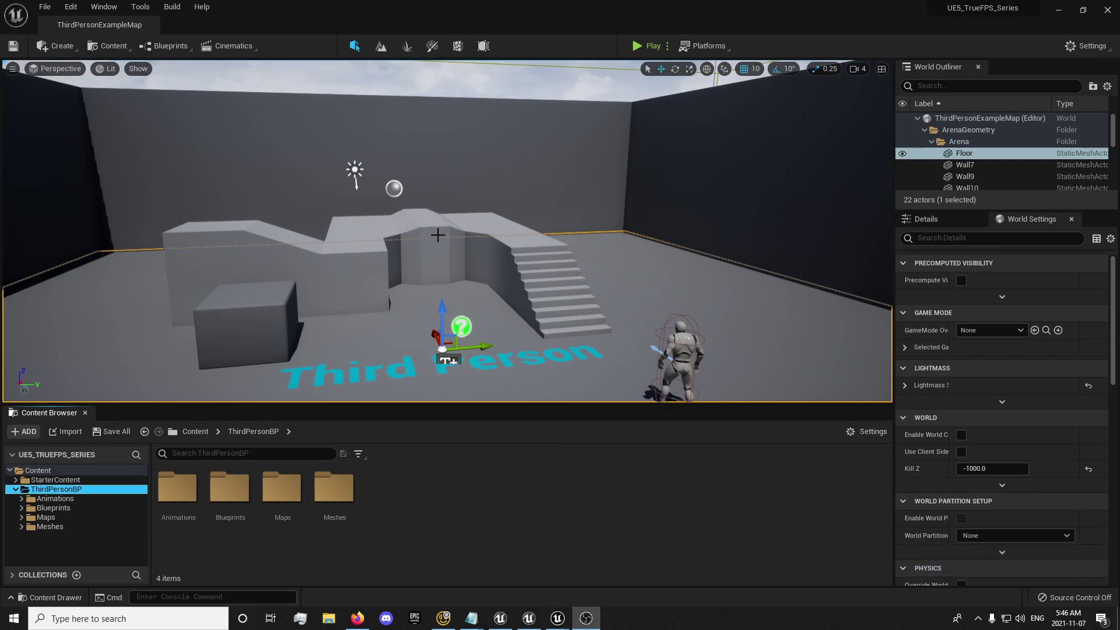
pyautogui.moveTo(437, 235); pyautogui.dragTo(489, 246, button='right')
pyautogui.scroll(-5, 489, 246)
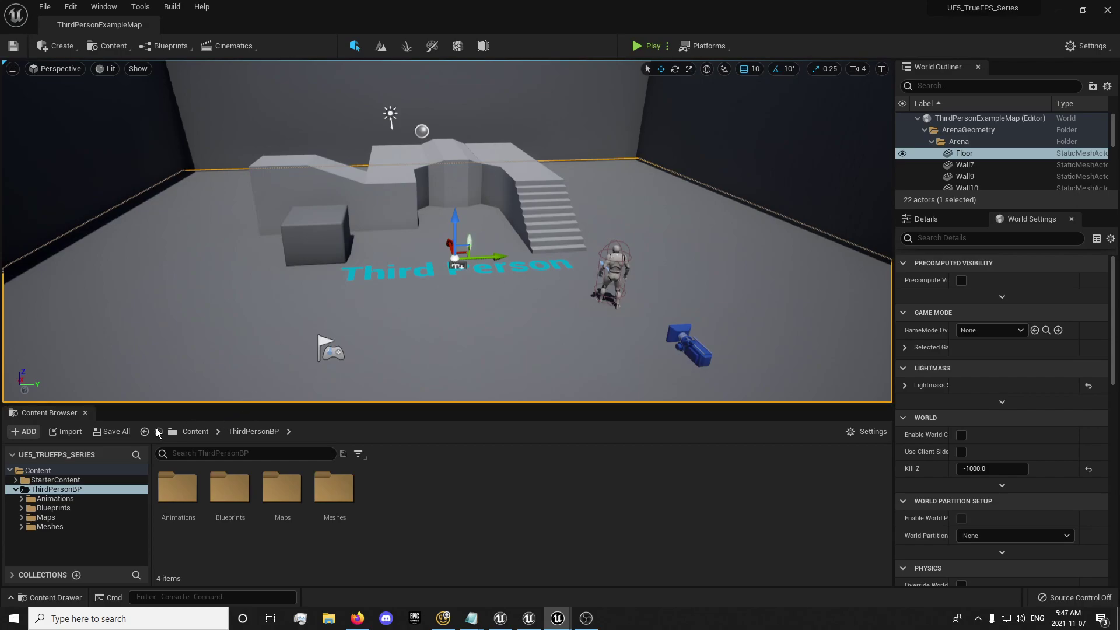
pyautogui.click(65, 508)
# - Rename the ThirdPersonGameMode blueprint to FPS_GM and Save All under Content
pyautogui.click(230, 518)
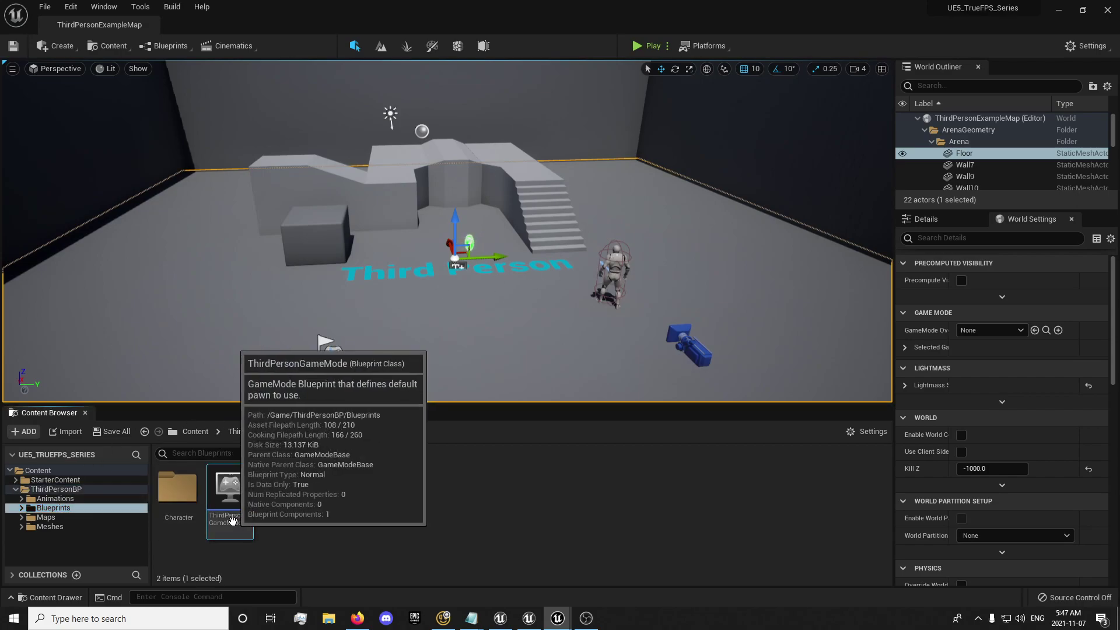
pyautogui.press('F2')
pyautogui.write('FPS')
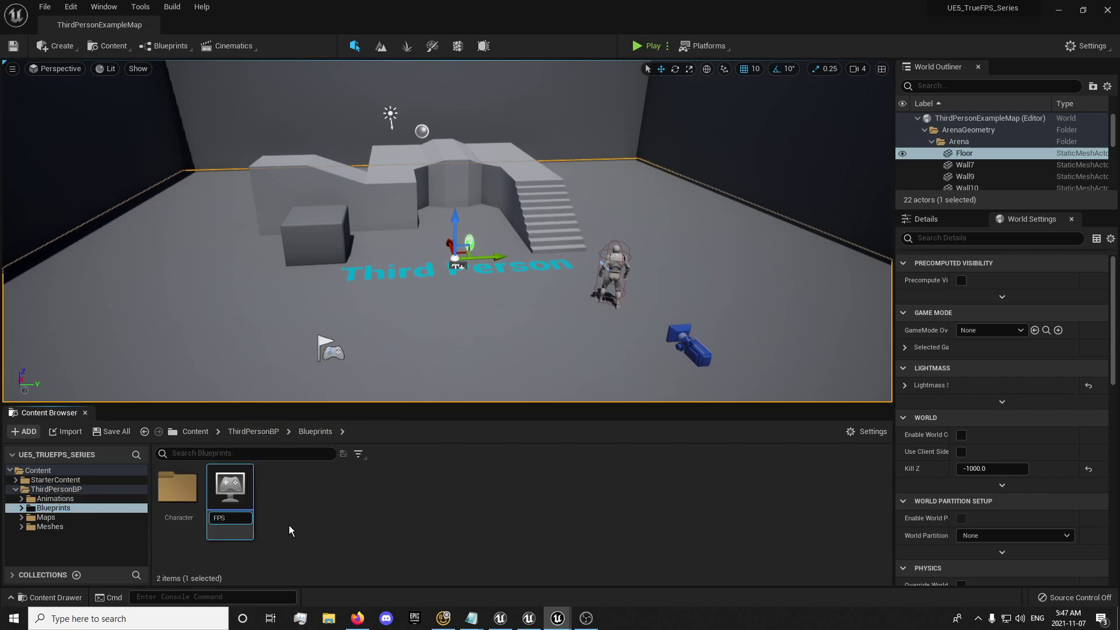
pyautogui.write('_GM')
pyautogui.press('Return')
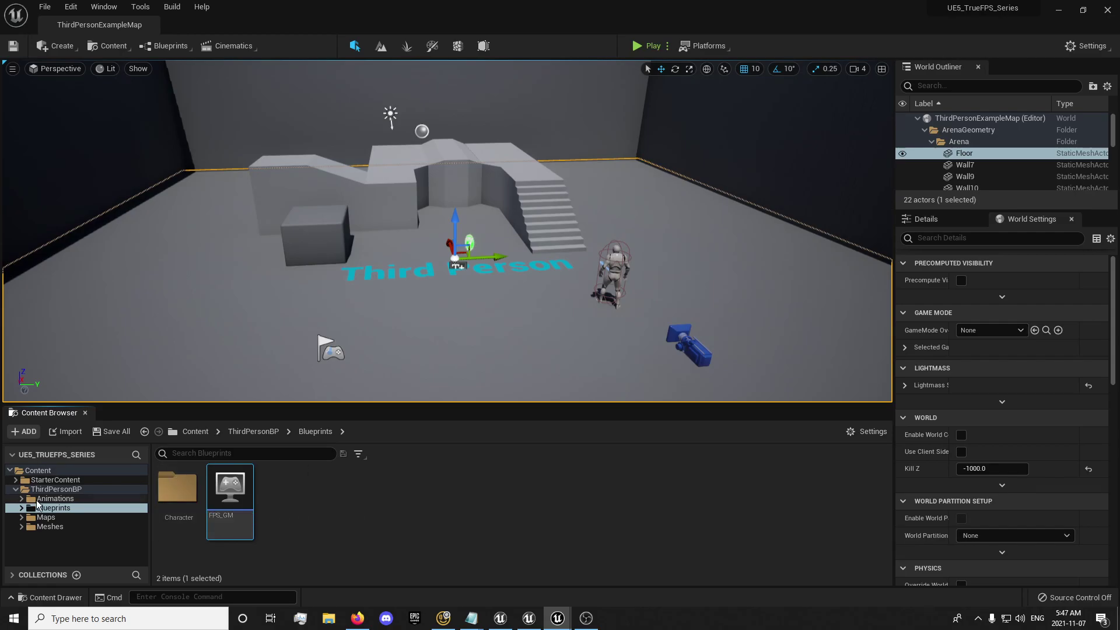
pyautogui.rightClick(47, 470)
pyautogui.click(104, 367)
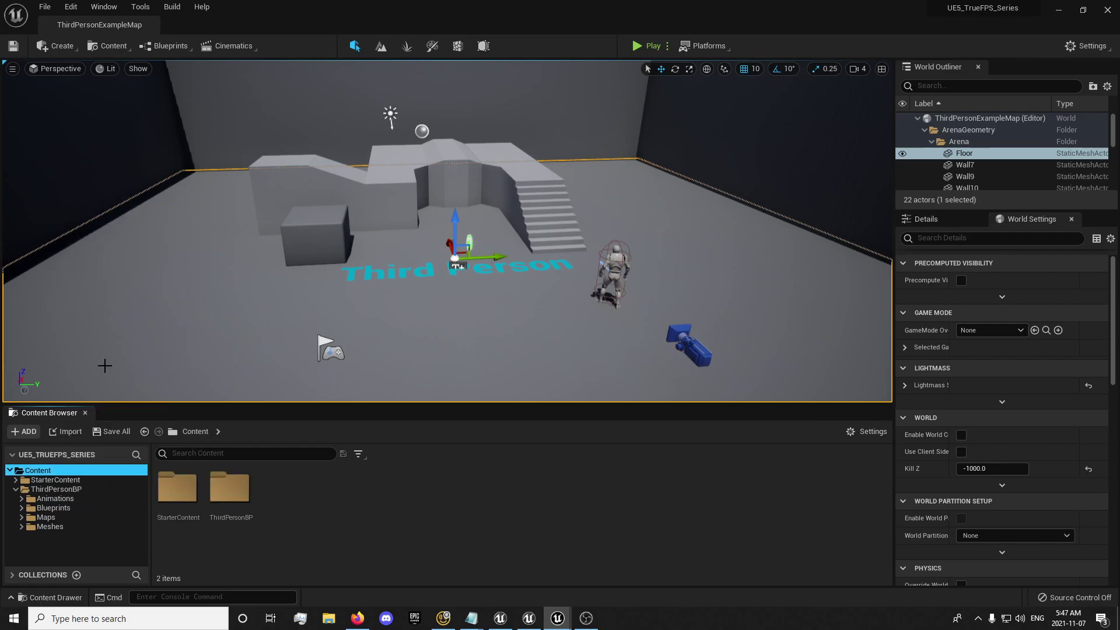
# - Rename the ThirdPersonBP folder to TrueFPS, then Save All from the Content folder
pyautogui.rightClick(72, 490)
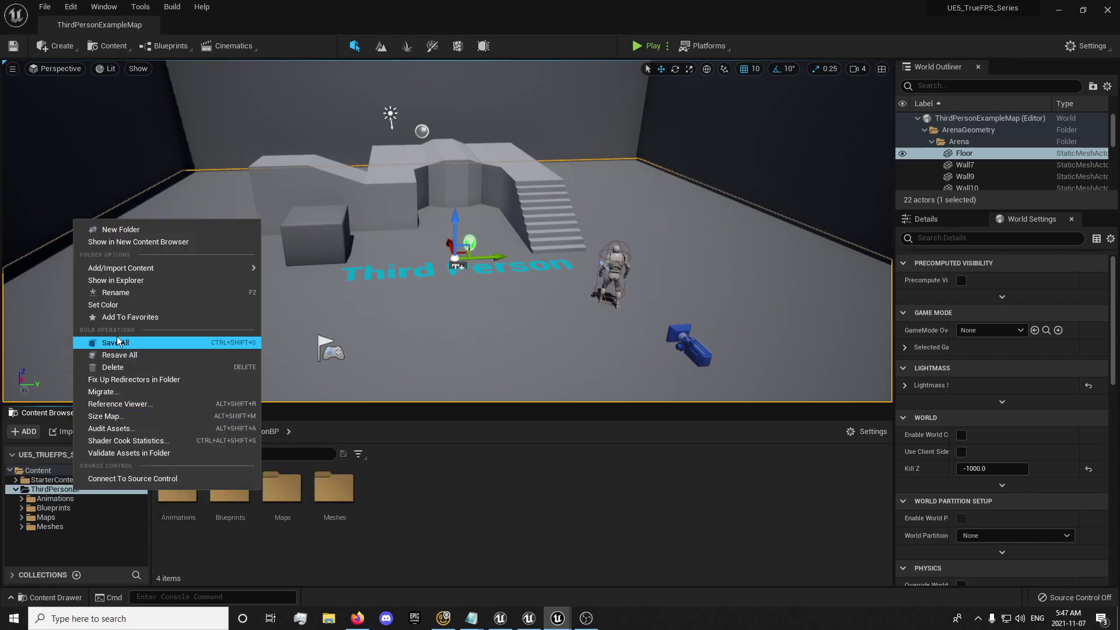
pyautogui.click(114, 292)
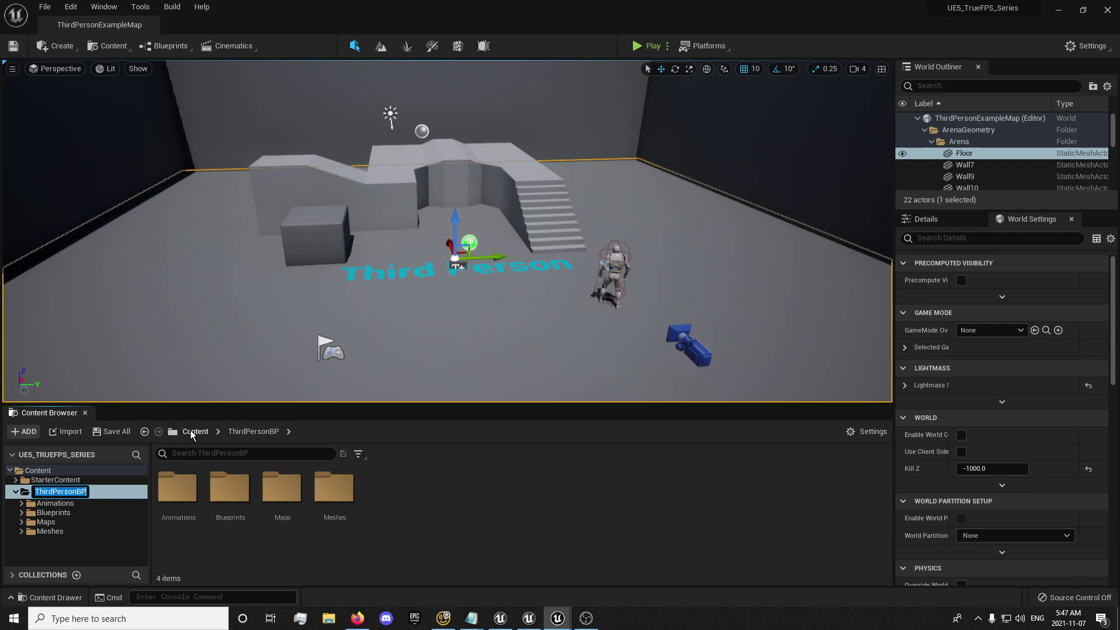
pyautogui.write('TrueFPS')
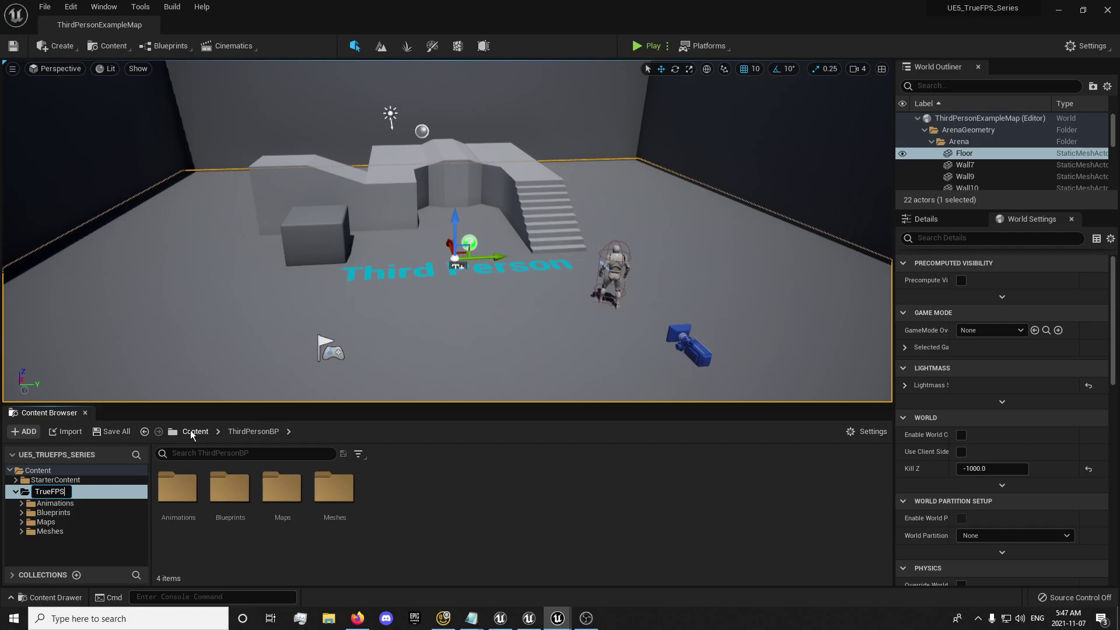
pyautogui.press('Return')
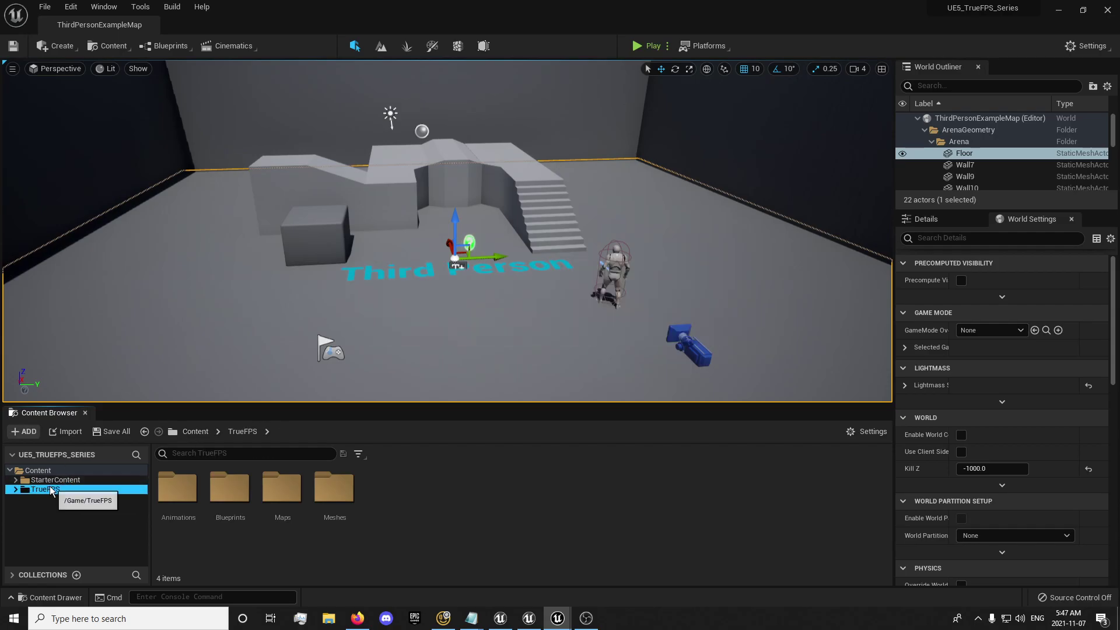
pyautogui.rightClick(55, 472)
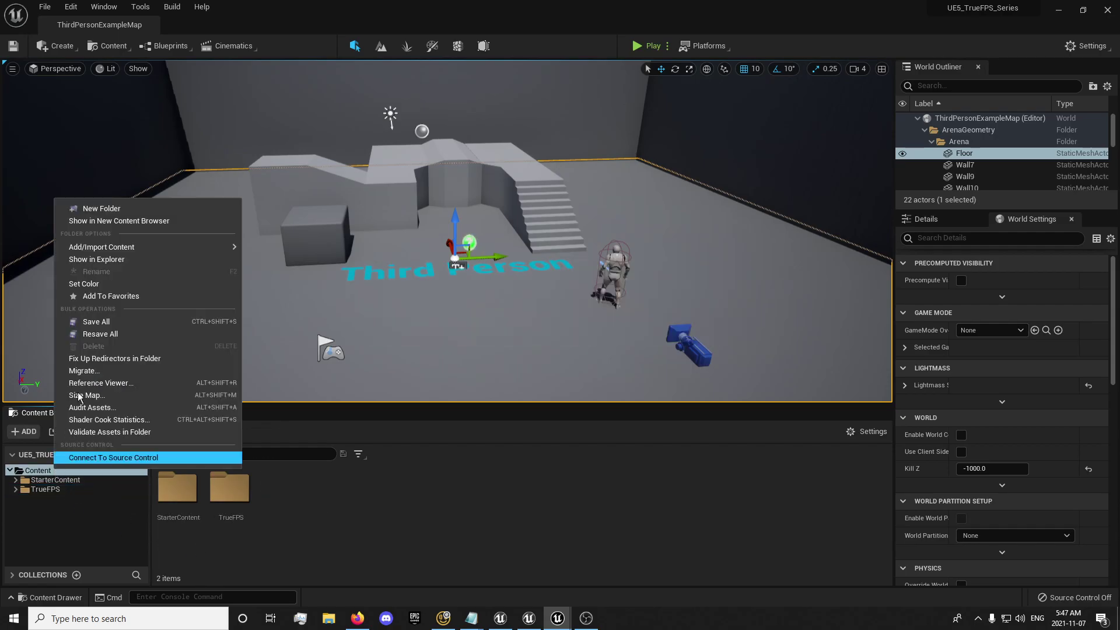
pyautogui.click(93, 359)
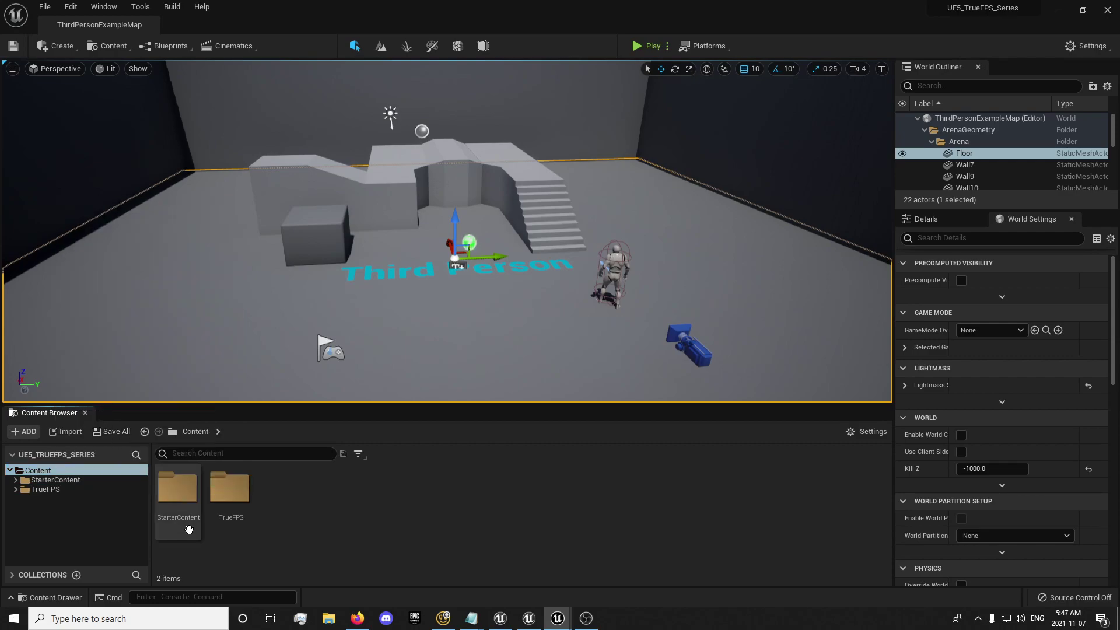
# - Open the TrueFPS folder and delete the documentation actor from the level
pyautogui.click(58, 491)
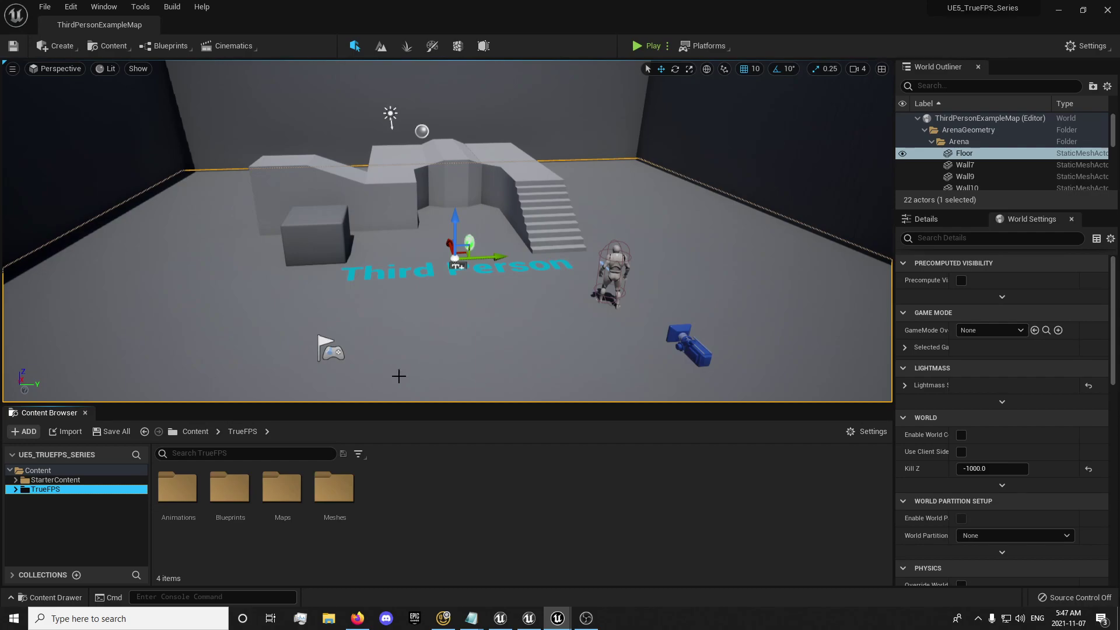
pyautogui.scroll(3, 497, 338)
pyautogui.scroll(3, 497, 338)
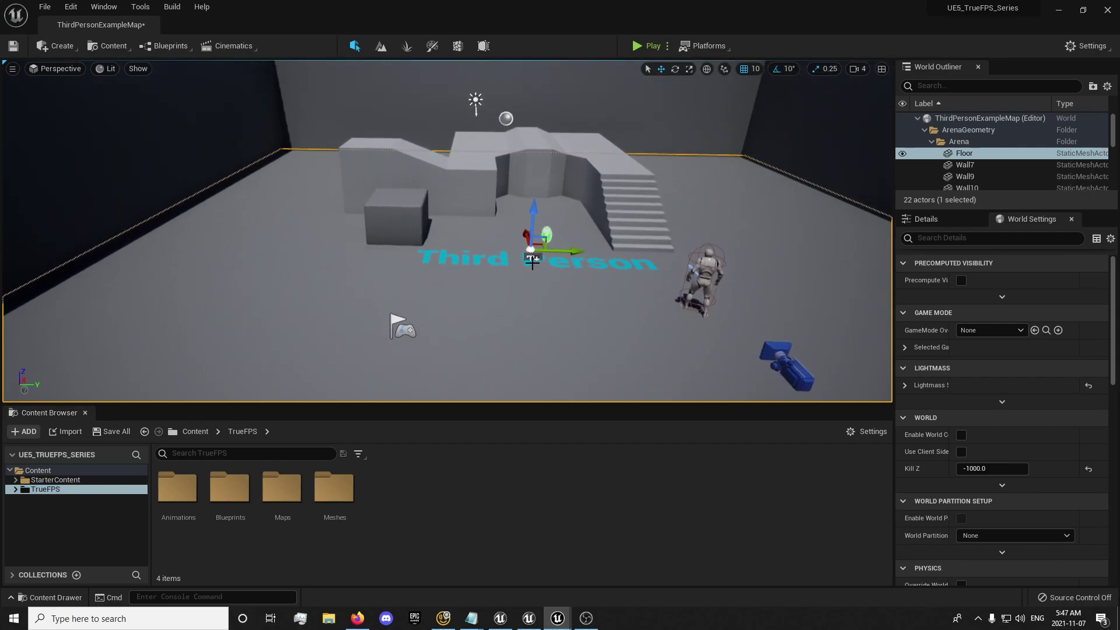
pyautogui.click(547, 233)
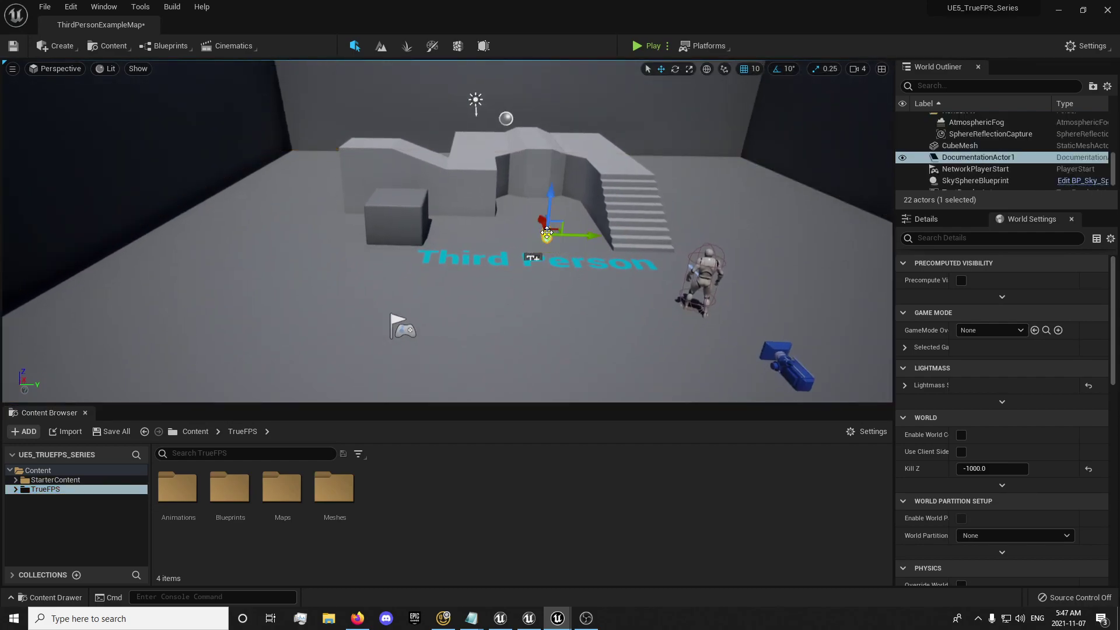
pyautogui.press('Delete')
# - Change the Third Person text actor's Text property to 'FPS Tutorial'
pyautogui.moveTo(546, 233); pyautogui.dragTo(553, 250)
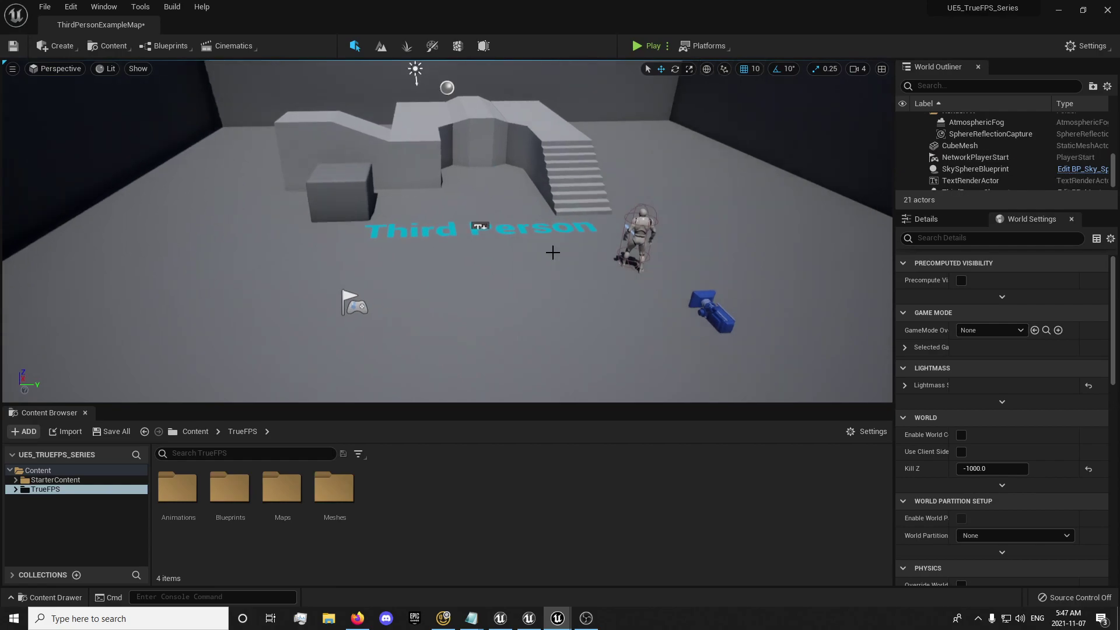
pyautogui.click(482, 223)
pyautogui.click(925, 219)
pyautogui.scroll(-3, 962, 349)
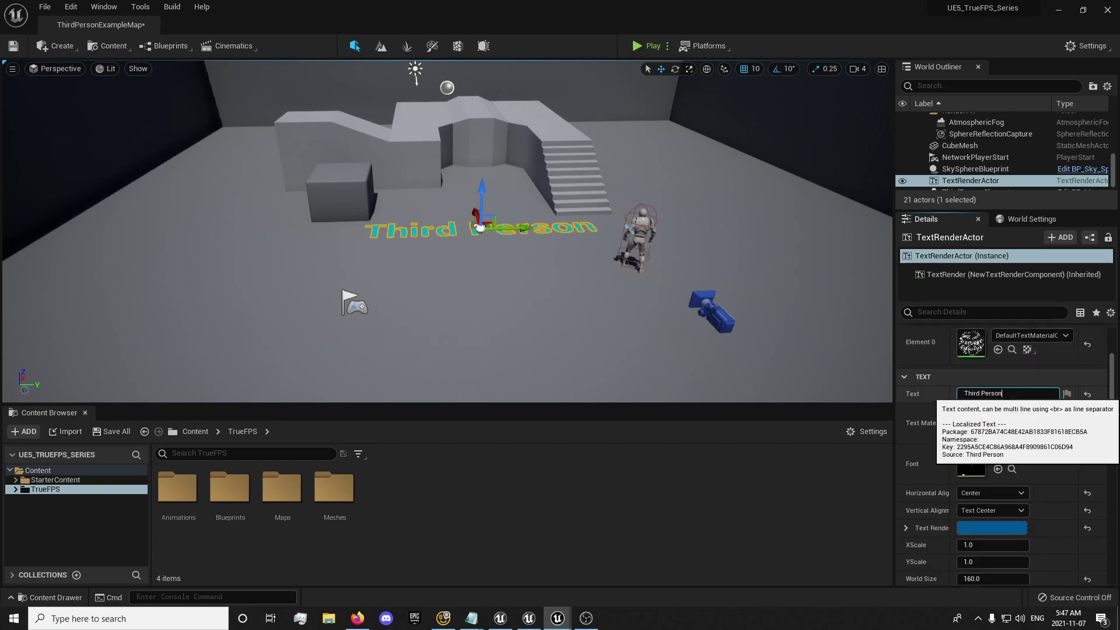
pyautogui.click(1008, 393)
pyautogui.write('FPS Tutorial')
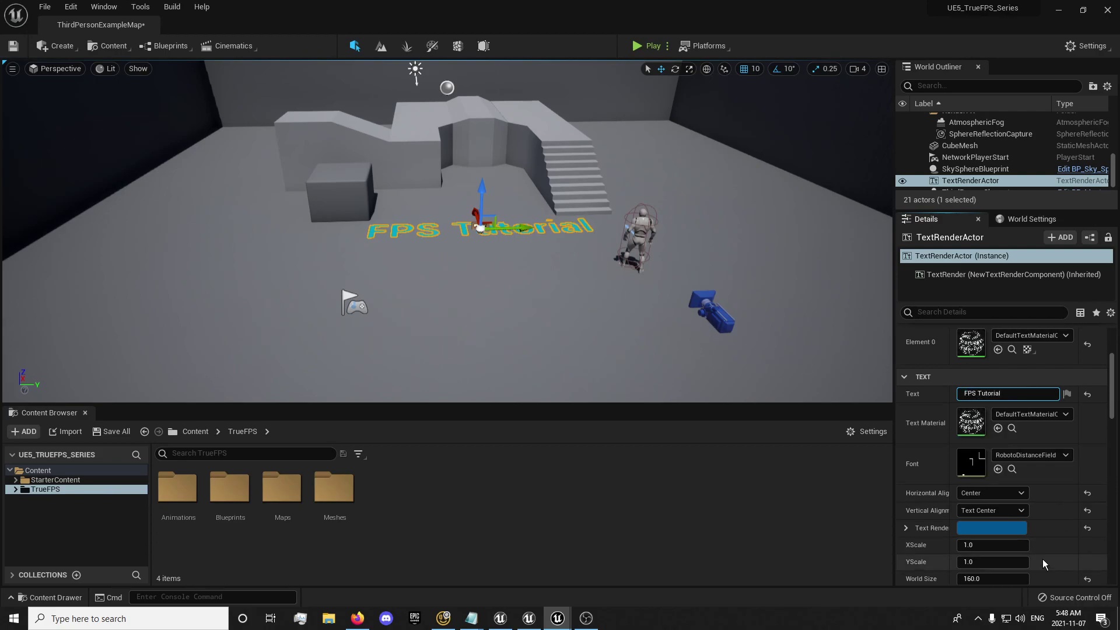
# - Set the text actor's Text Render Color to red
pyautogui.scroll(-3, 1017, 496)
pyautogui.scroll(2, 1010, 468)
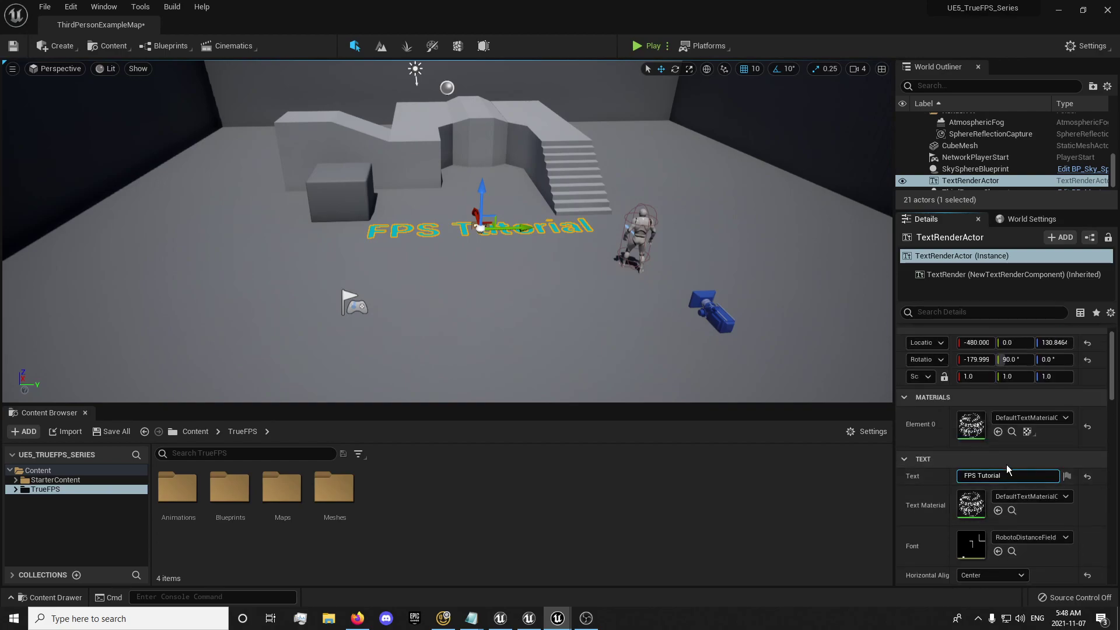
pyautogui.scroll(-2, 985, 496)
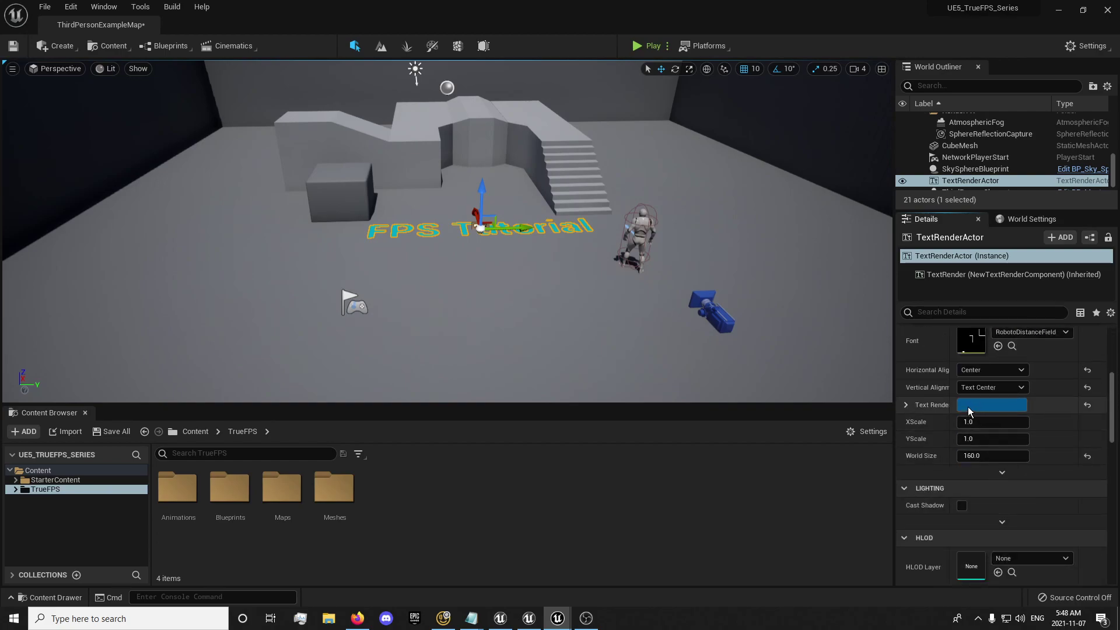
pyautogui.click(967, 407)
pyautogui.moveTo(795, 407); pyautogui.dragTo(837, 402)
pyautogui.click(882, 598)
# - Delete the third person character and move the NetworkPlayerStart right and upward beside the text
pyautogui.click(646, 223)
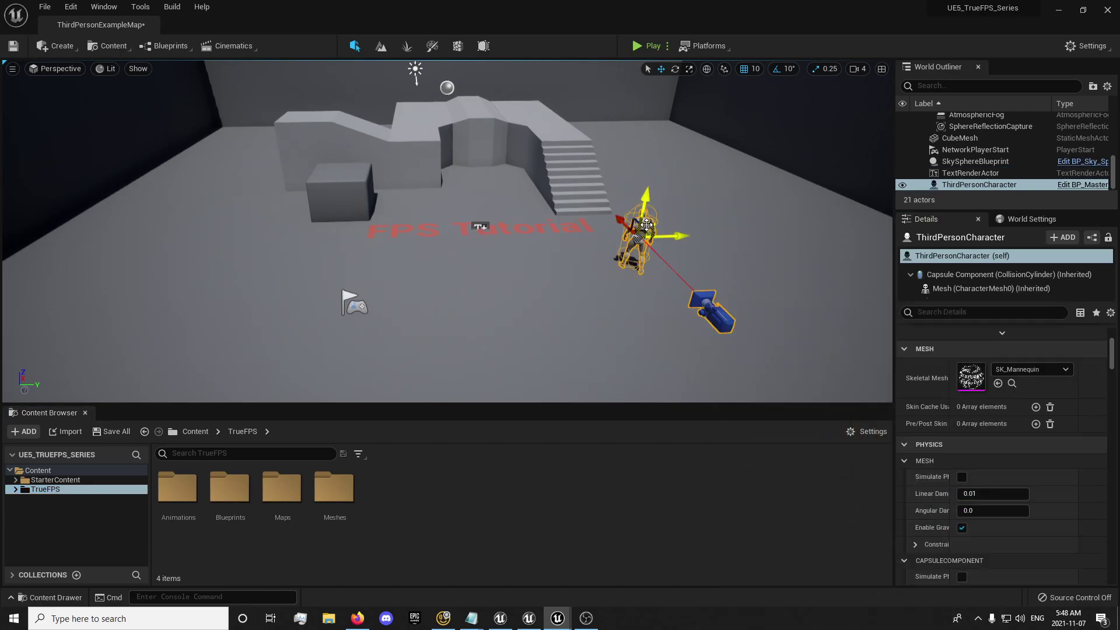
pyautogui.press('Delete')
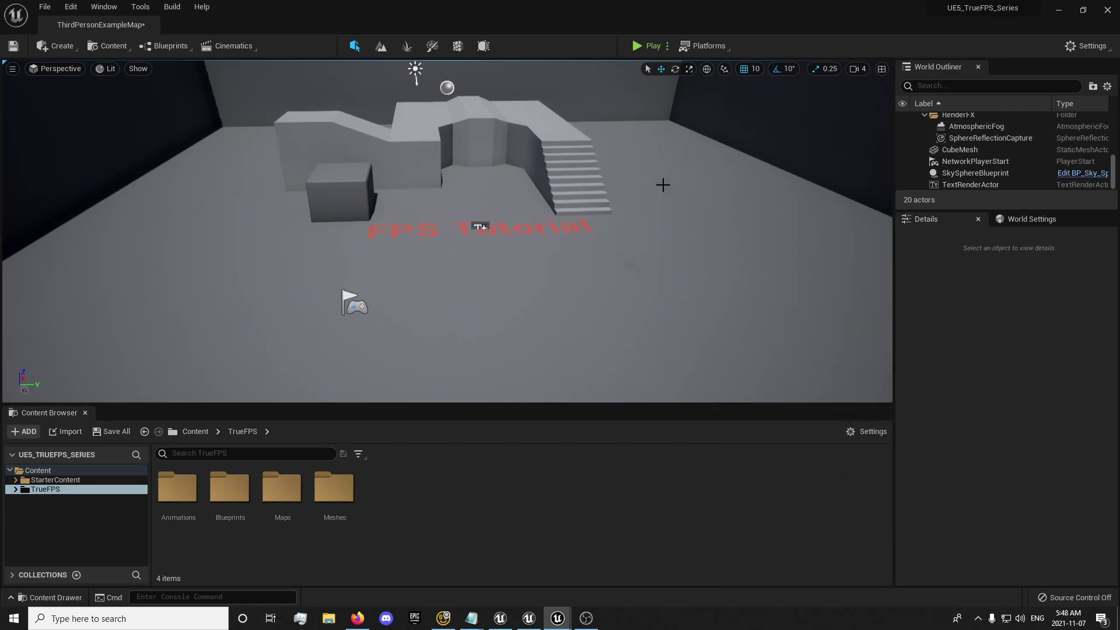
pyautogui.click(354, 303)
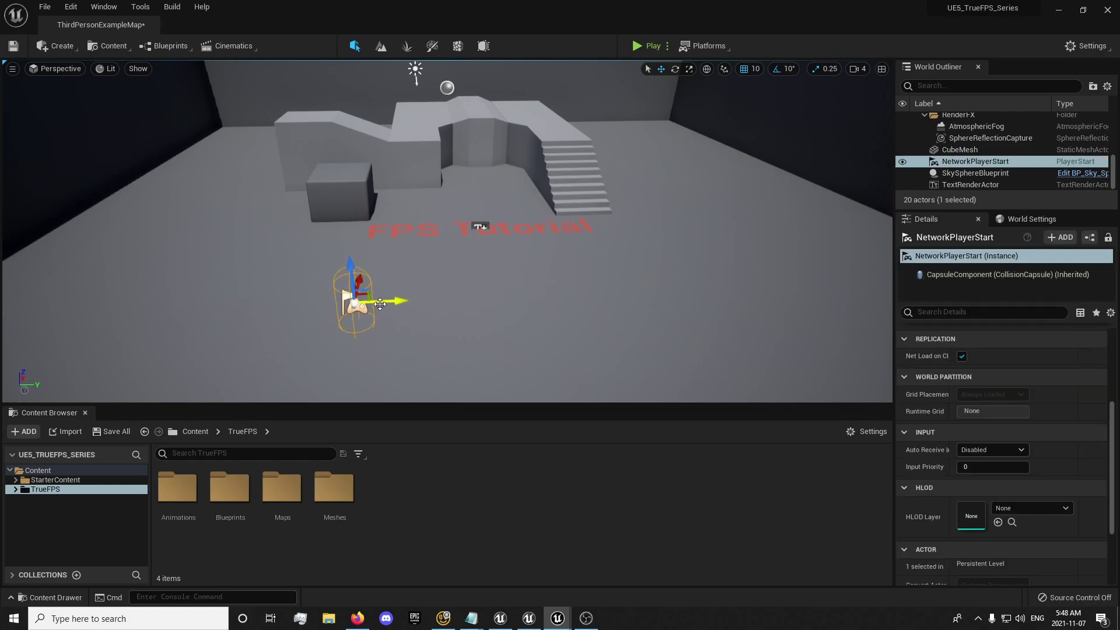
pyautogui.moveTo(365, 328); pyautogui.dragTo(618, 325)
pyautogui.scroll(4, 604, 302)
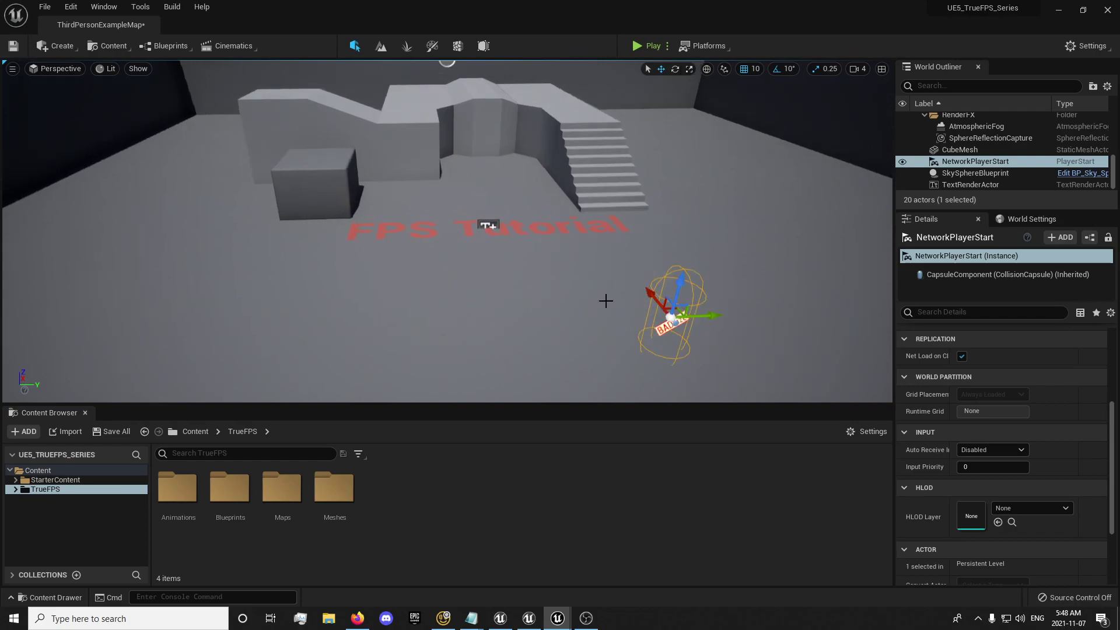
pyautogui.moveTo(610, 186)
pyautogui.mouseDown()
pyautogui.moveTo(599, 160)
pyautogui.moveTo(608, 210)
pyautogui.moveTo(605, 185)
pyautogui.moveTo(617, 179)
pyautogui.mouseUp()
pyautogui.moveTo(562, 275); pyautogui.dragTo(628, 273, button='right')
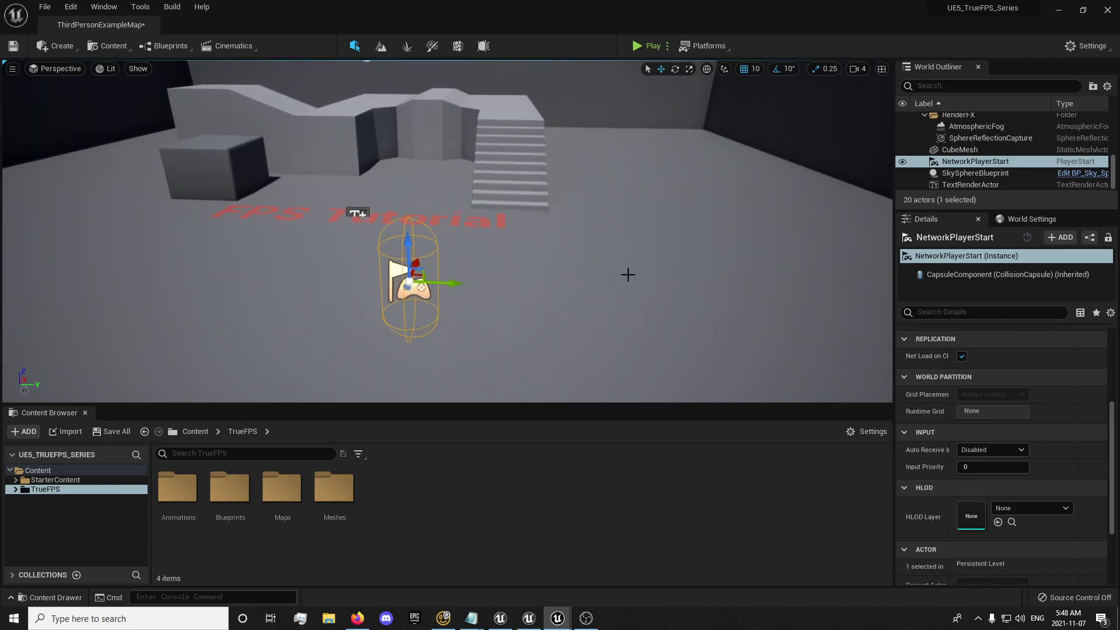
# - In World Settings, set GameMode Override to FPS_GM and expand Selected GameMode
pyautogui.click(1010, 222)
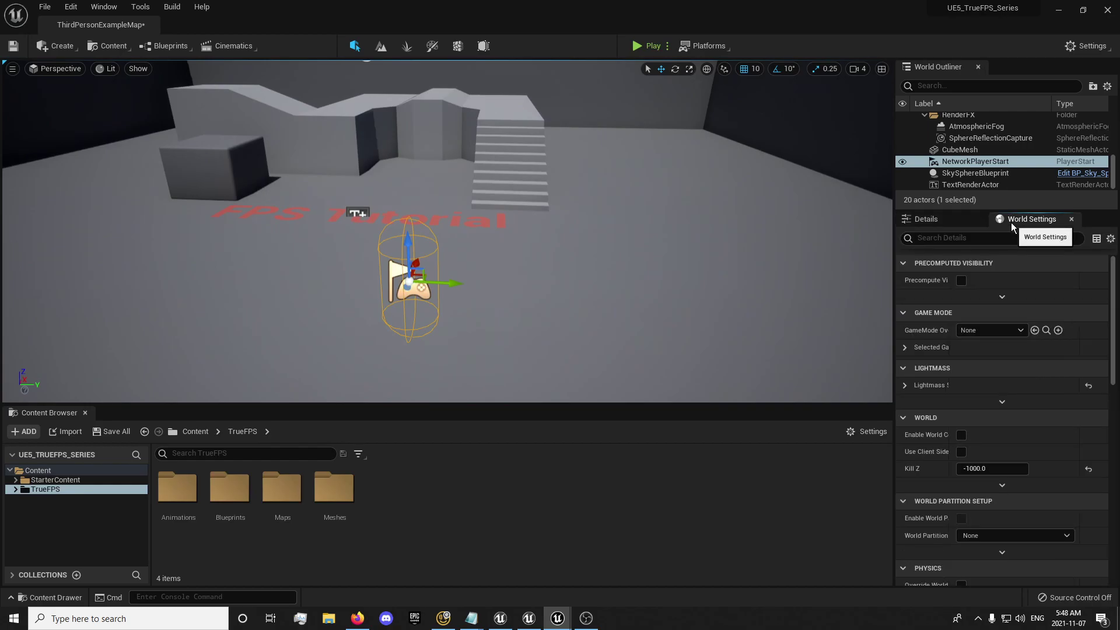
pyautogui.click(103, 8)
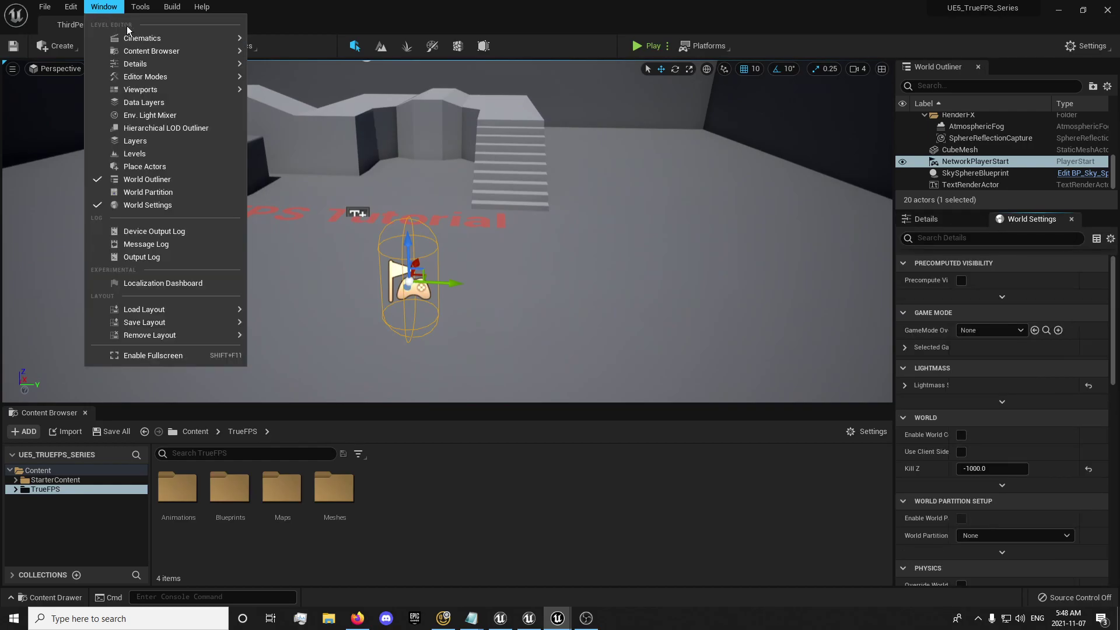
pyautogui.click(159, 206)
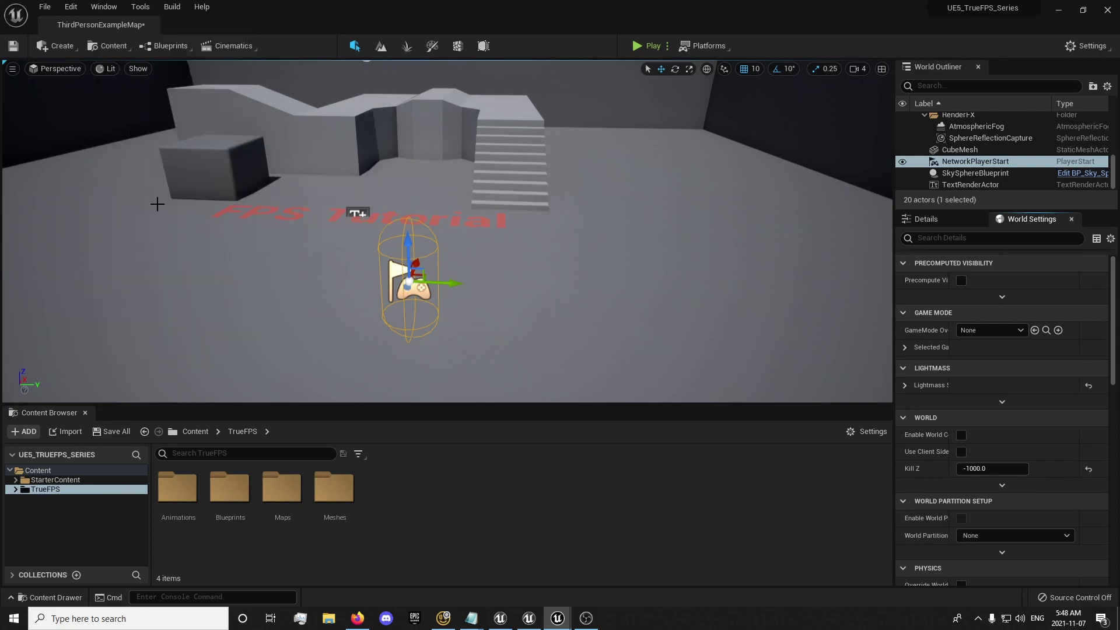
pyautogui.click(973, 331)
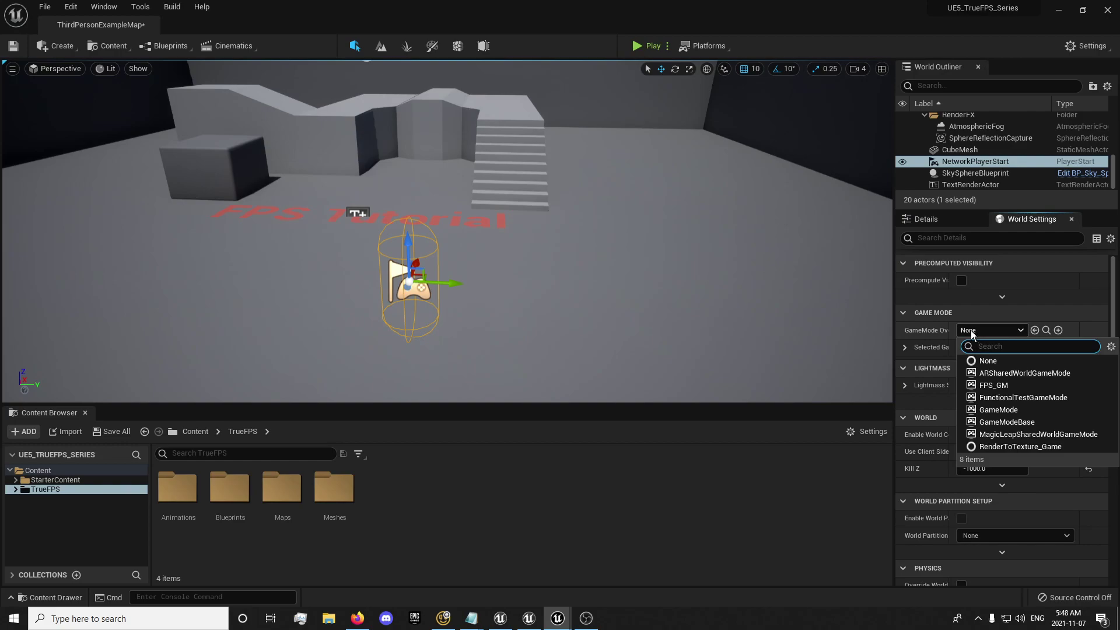
pyautogui.click(991, 385)
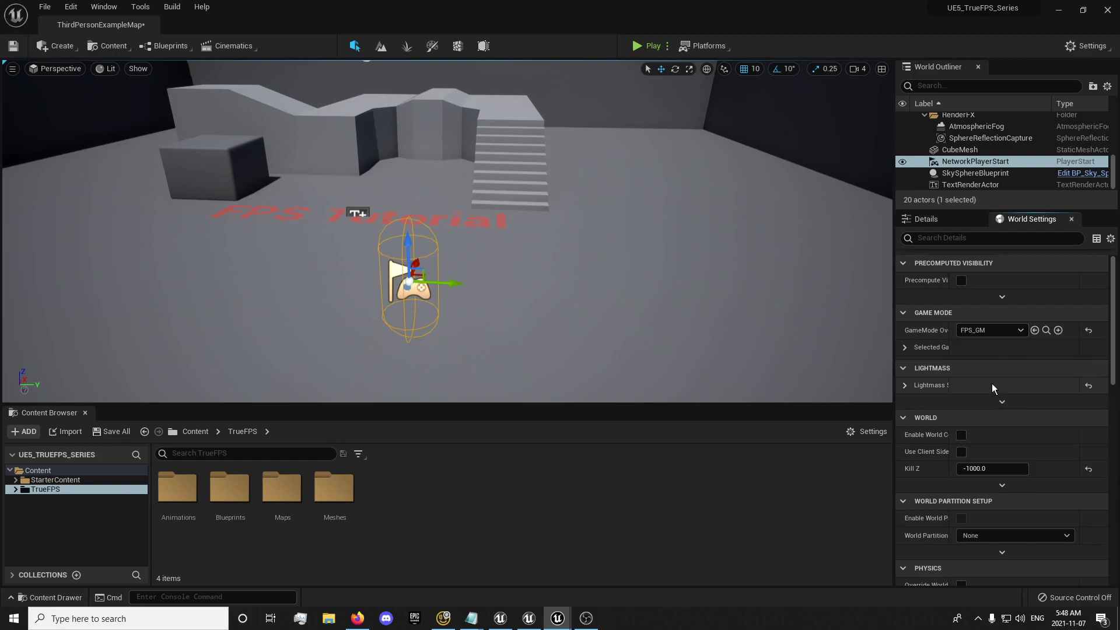
pyautogui.click(921, 351)
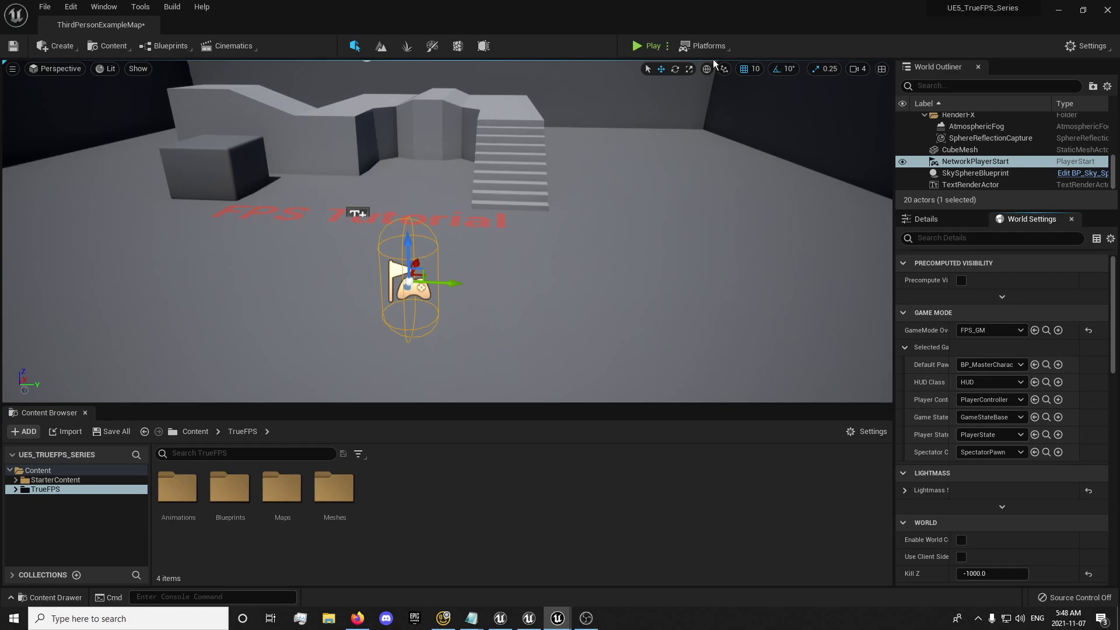
# - Play-test the level, running the character forward, then stop with Esc
pyautogui.click(642, 46)
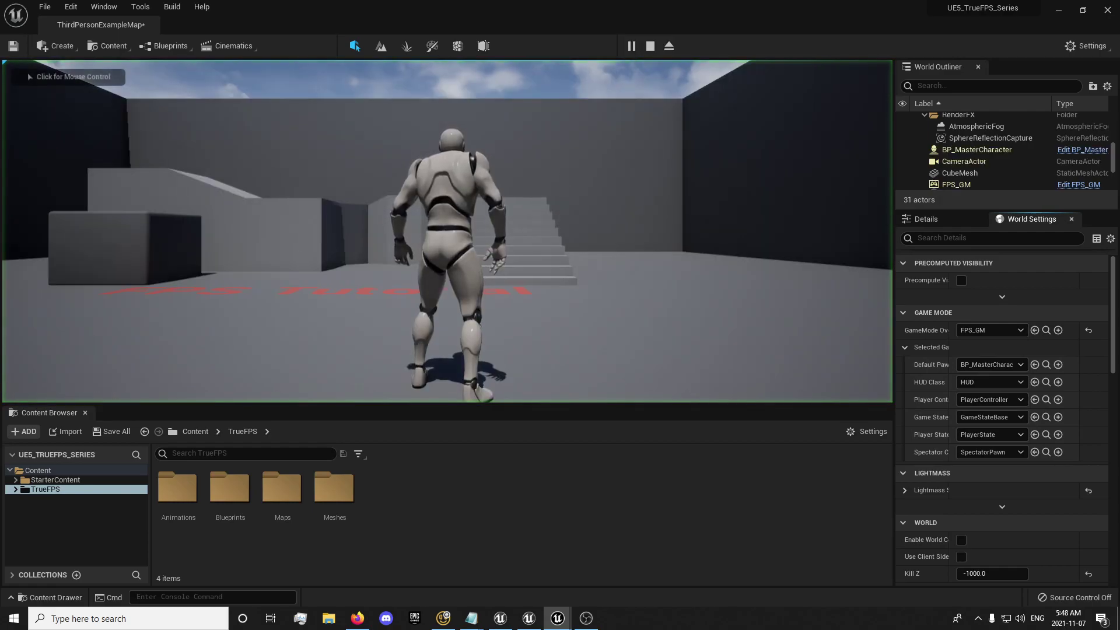
pyautogui.press('w')
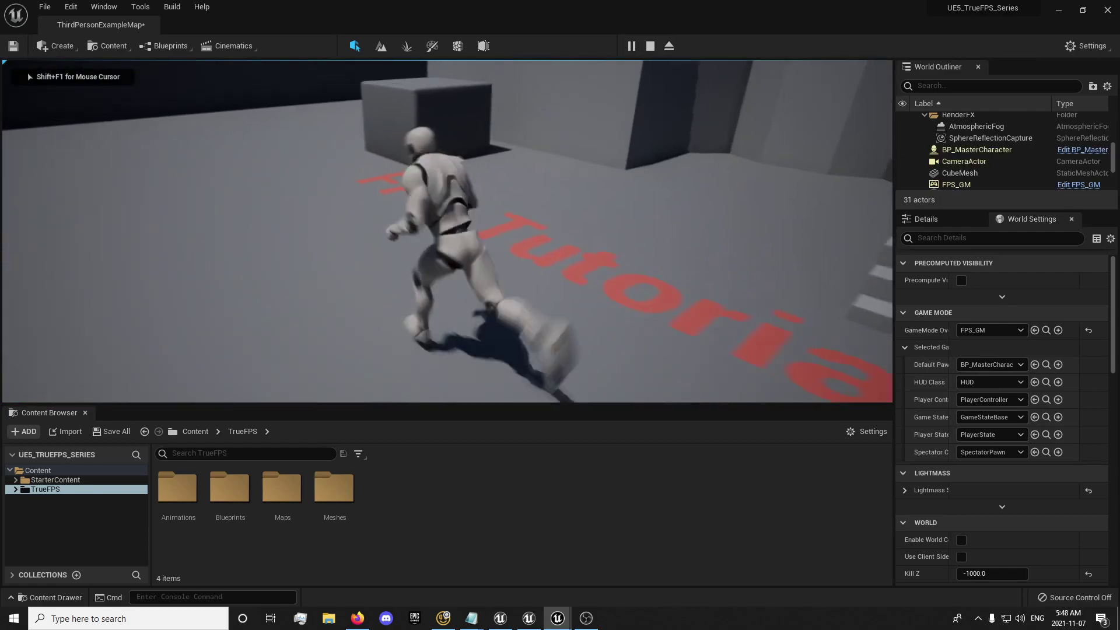
pyautogui.press('Escape')
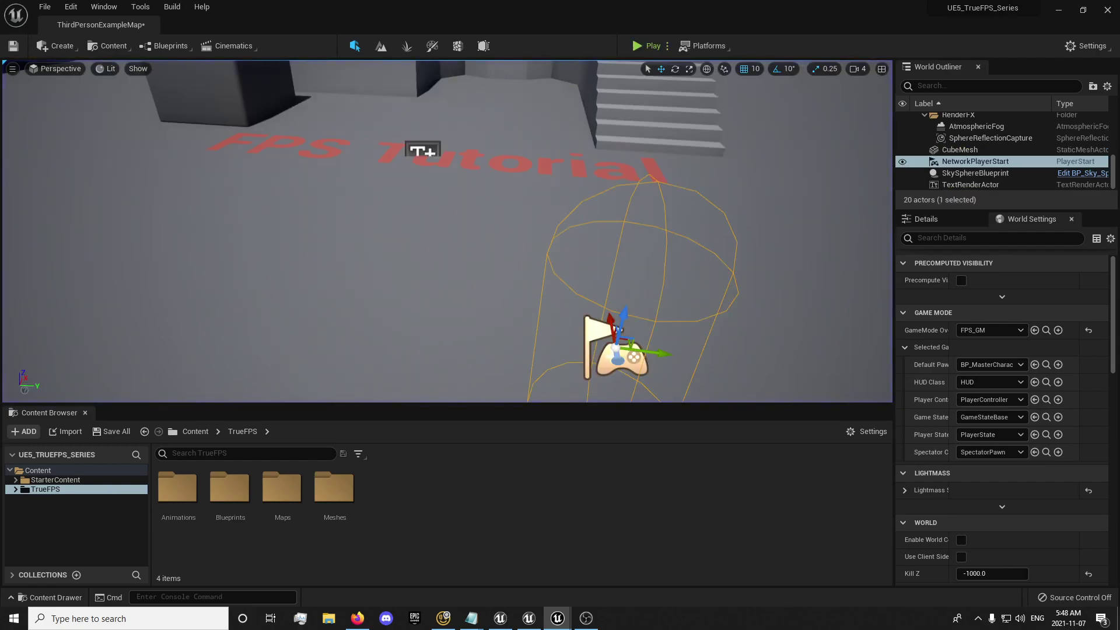
pyautogui.hotkey('alt', 'Tab')
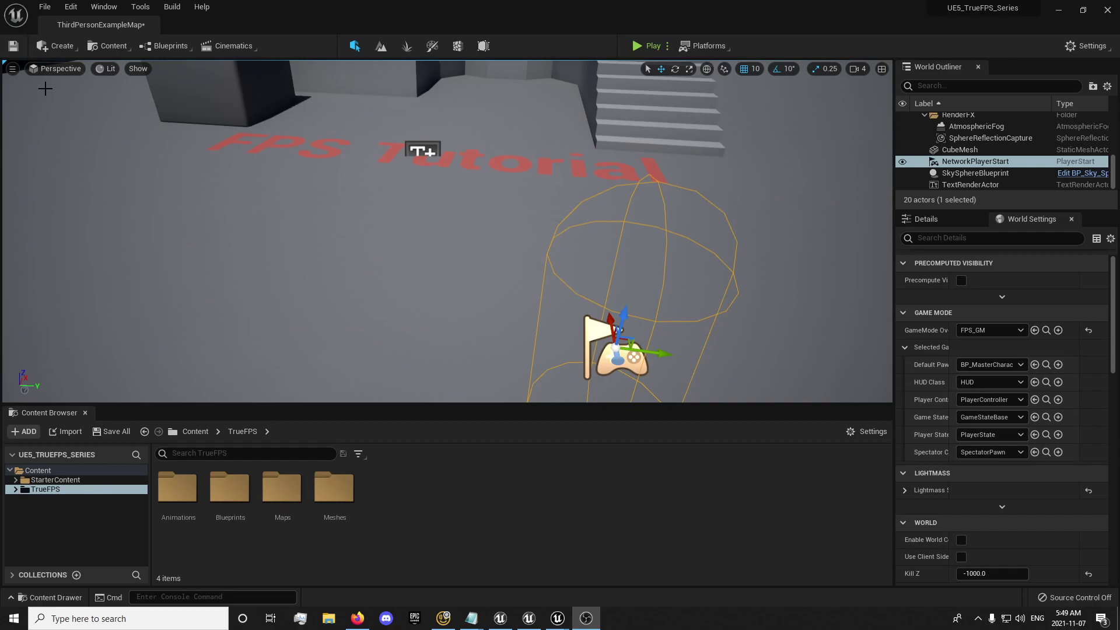
pyautogui.hotkey('alt', 'Tab')
pyautogui.scroll(-5, 179, 216)
# - Turn on Show FPS in the viewport options and play-test again
pyautogui.click(12, 69)
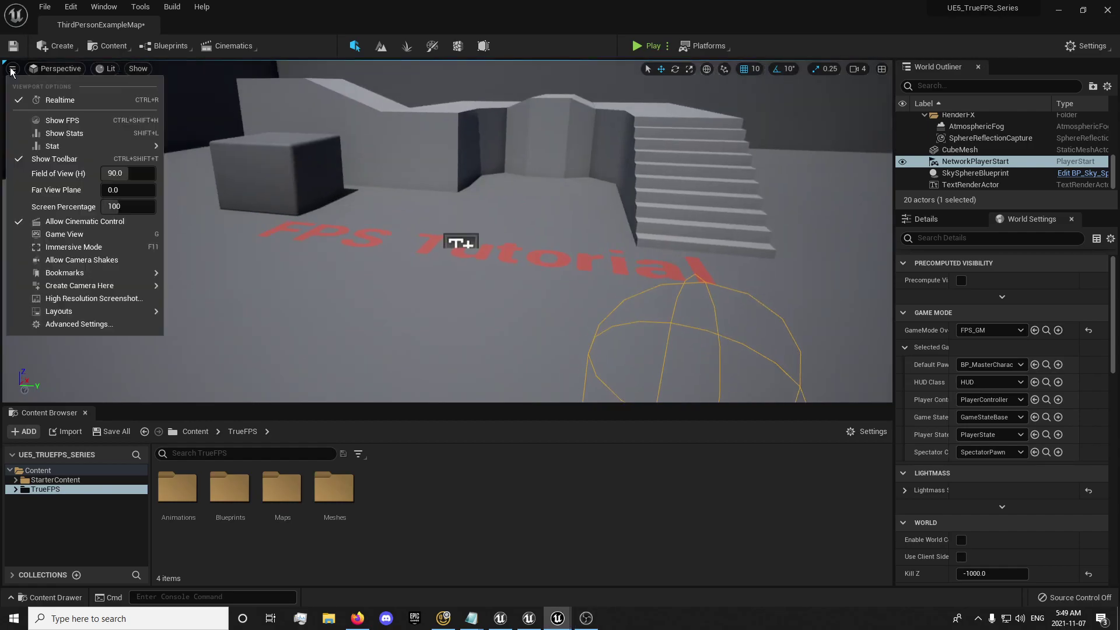
pyautogui.click(58, 121)
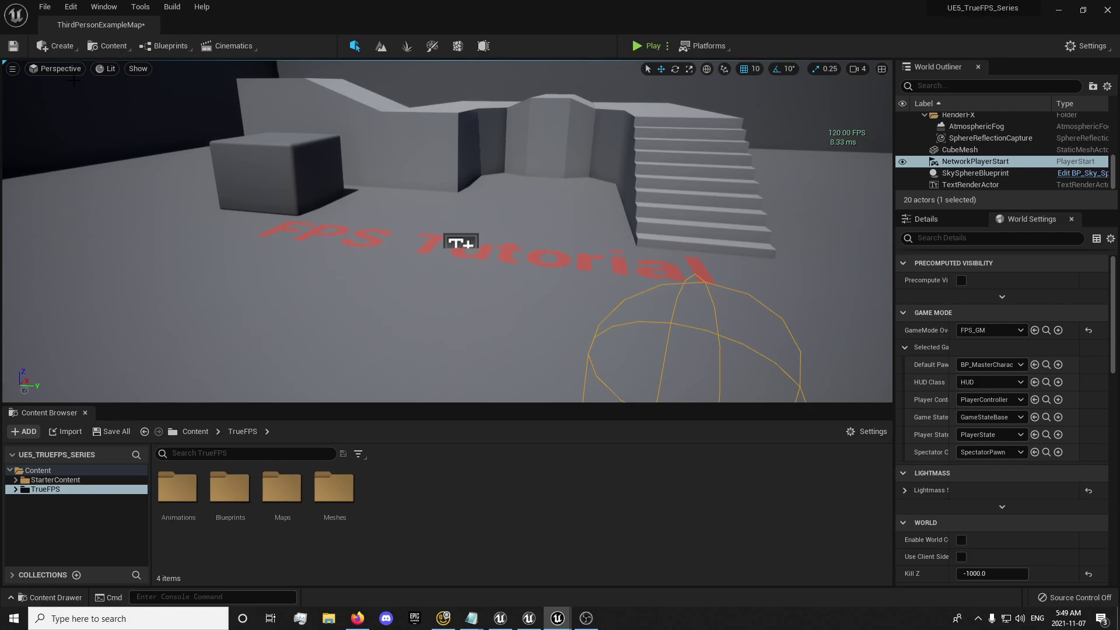
pyautogui.click(638, 47)
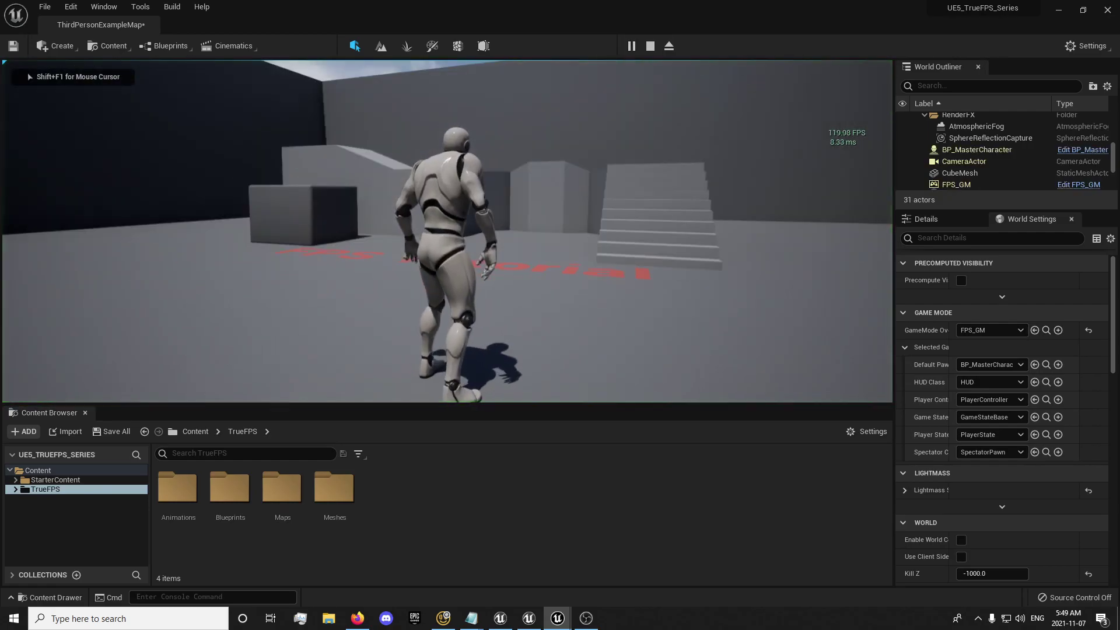
pyautogui.press('Escape')
# - Preview the level in Game View, looking around, then switch Game View back off
pyautogui.click(12, 68)
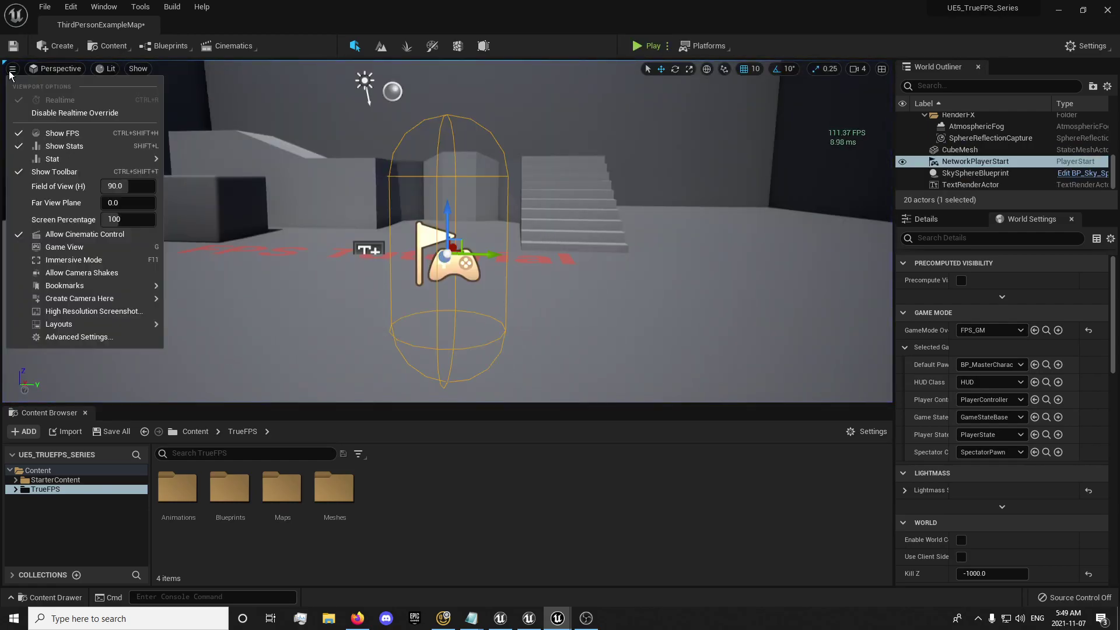
pyautogui.click(83, 245)
pyautogui.moveTo(344, 258); pyautogui.dragTo(350, 222, button='right')
pyautogui.moveTo(381, 266); pyautogui.dragTo(385, 264, button='right')
pyautogui.moveTo(271, 145); pyautogui.dragTo(272, 145, button='right')
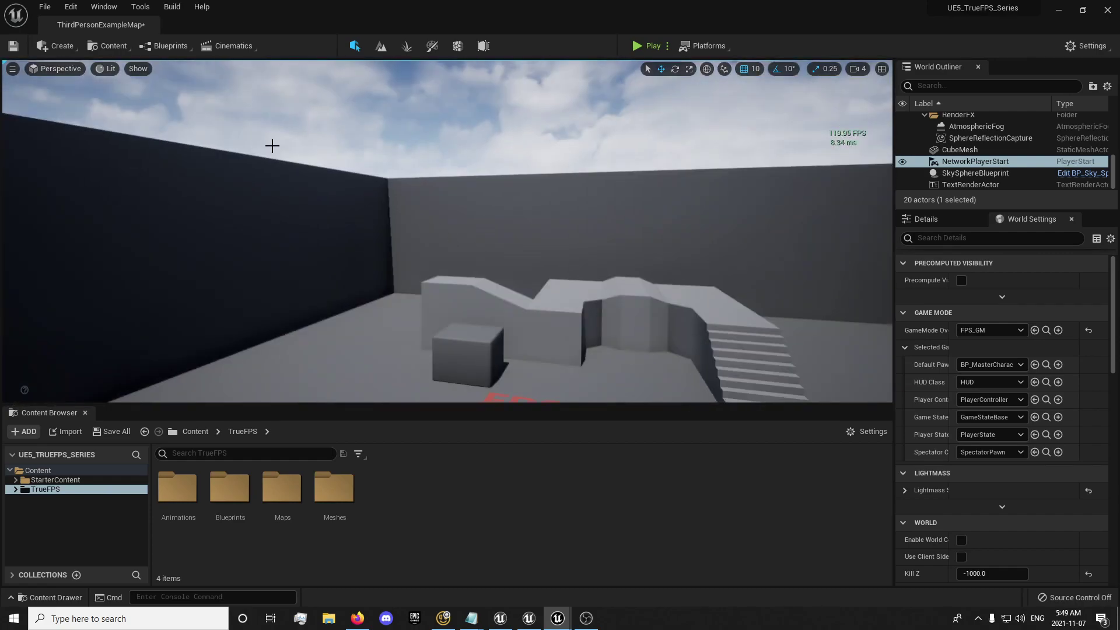
pyautogui.click(12, 69)
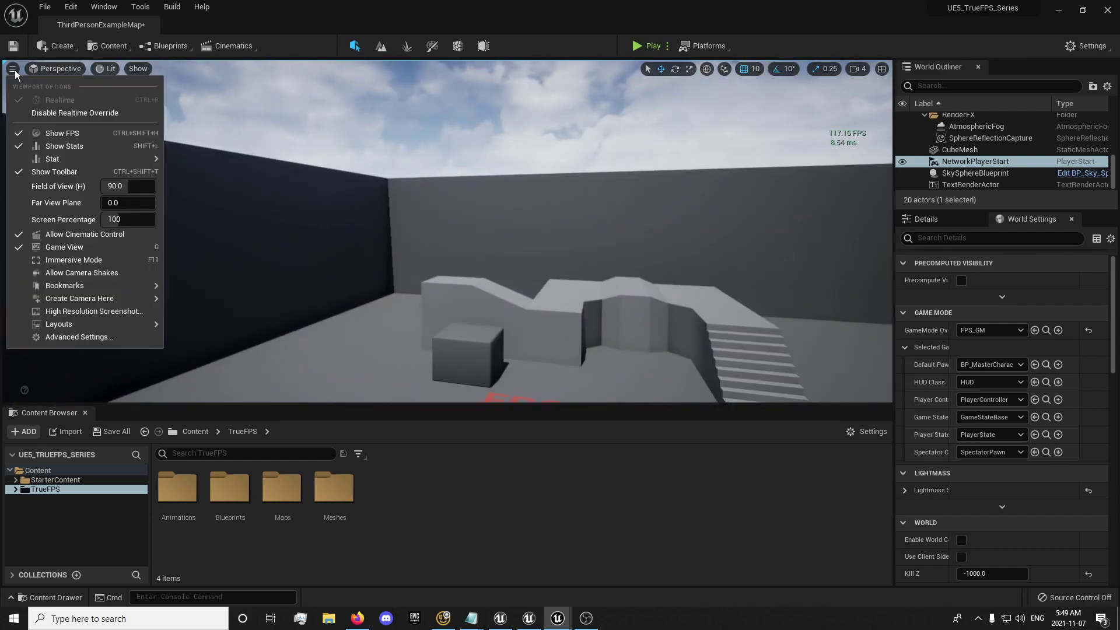
pyautogui.click(56, 245)
pyautogui.moveTo(325, 157); pyautogui.dragTo(536, 279, button='right')
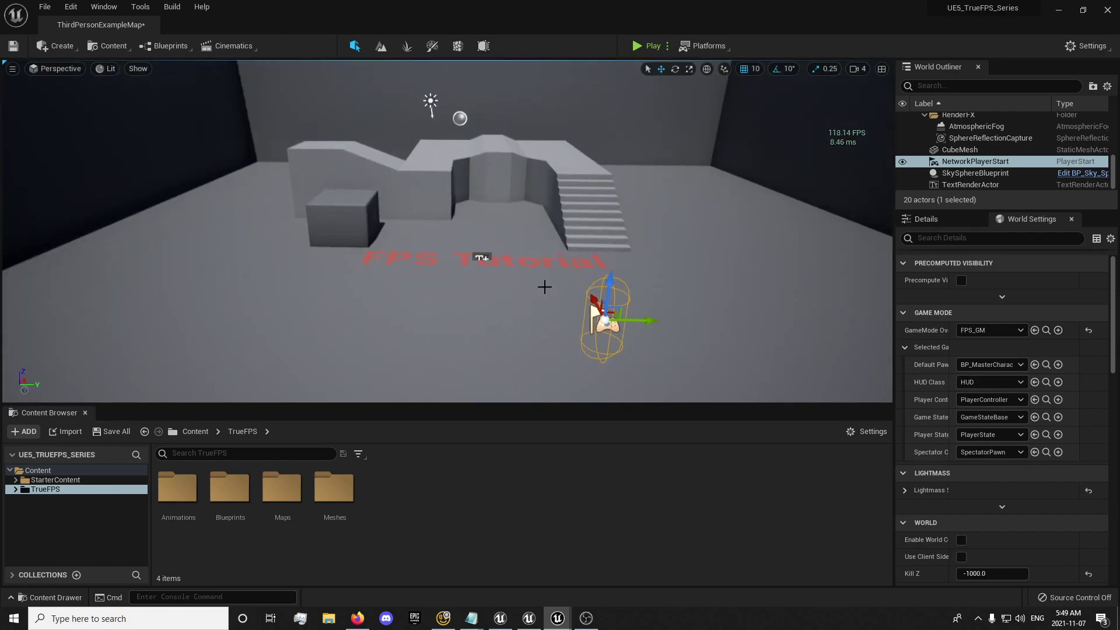
pyautogui.click(13, 68)
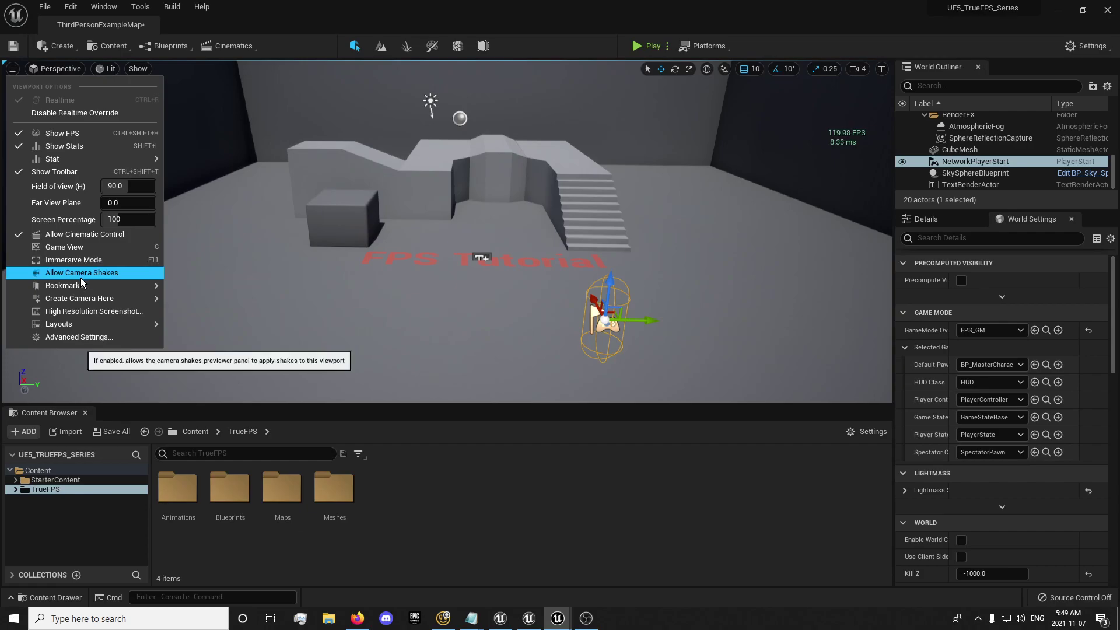
pyautogui.press('Escape')
pyautogui.scroll(-10, 363, 320)
pyautogui.press('F11')
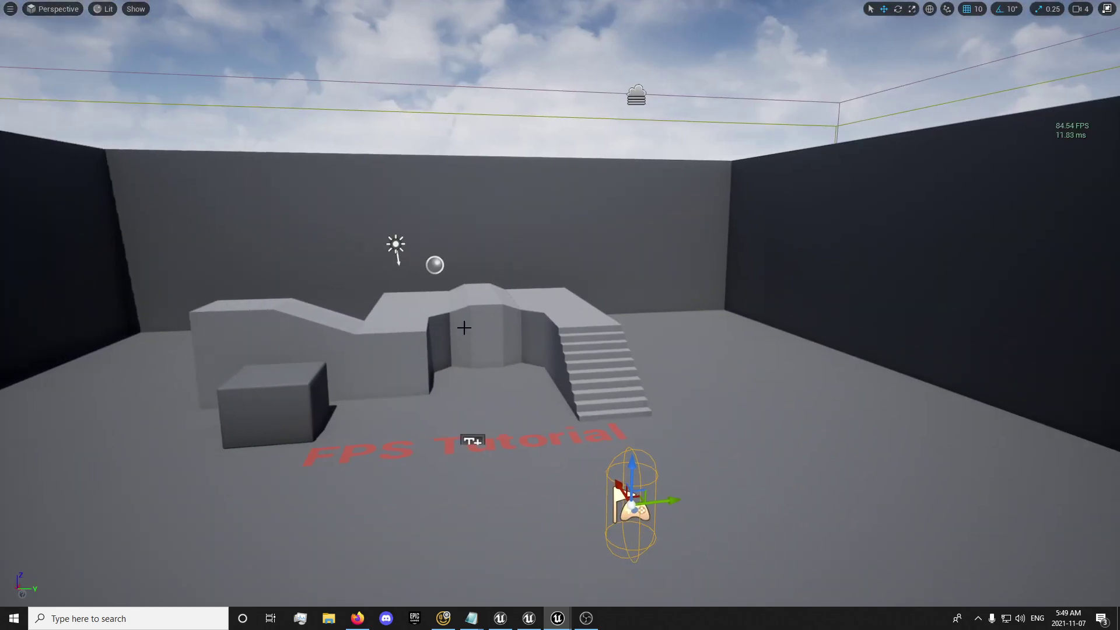
pyautogui.moveTo(464, 328); pyautogui.dragTo(417, 329, button='right')
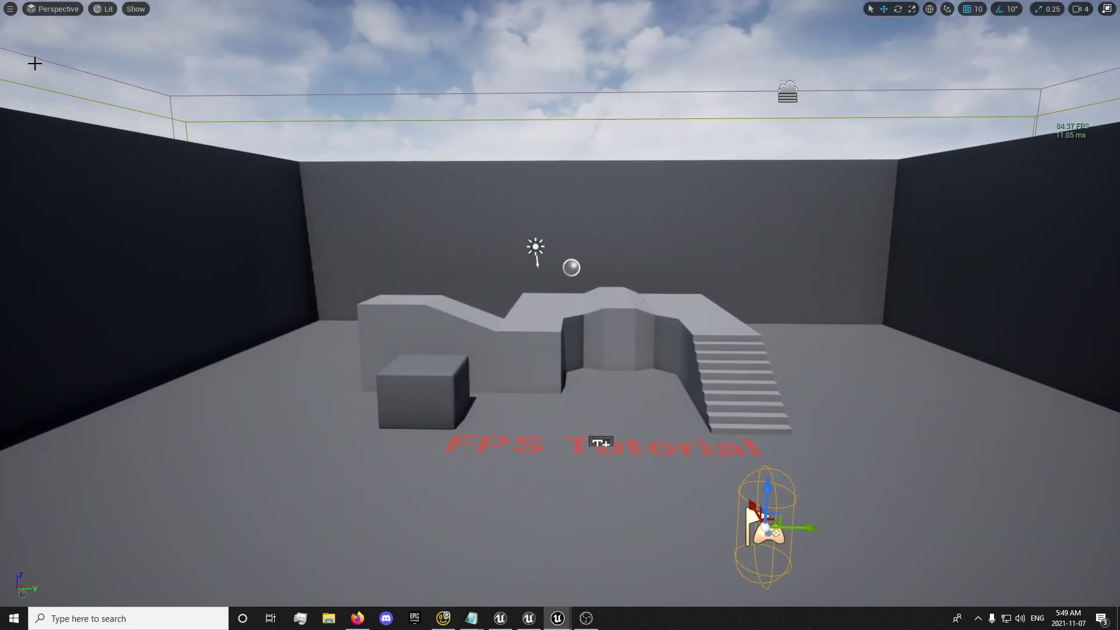
pyautogui.click(10, 9)
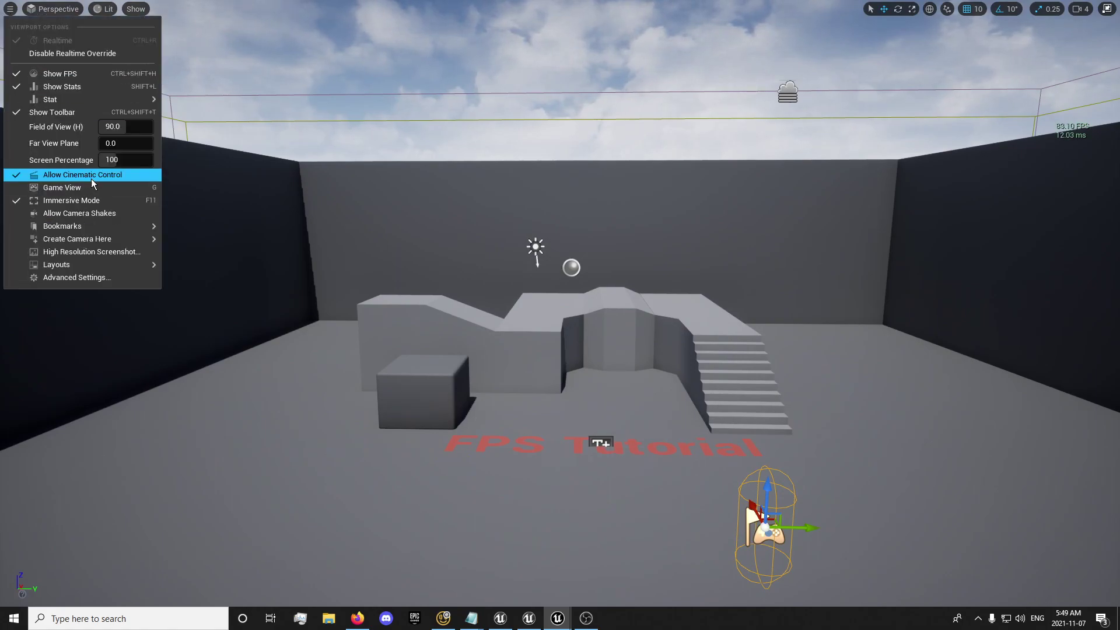
pyautogui.click(82, 184)
pyautogui.moveTo(560, 315); pyautogui.dragTo(352, 256, button='right')
pyautogui.click(10, 9)
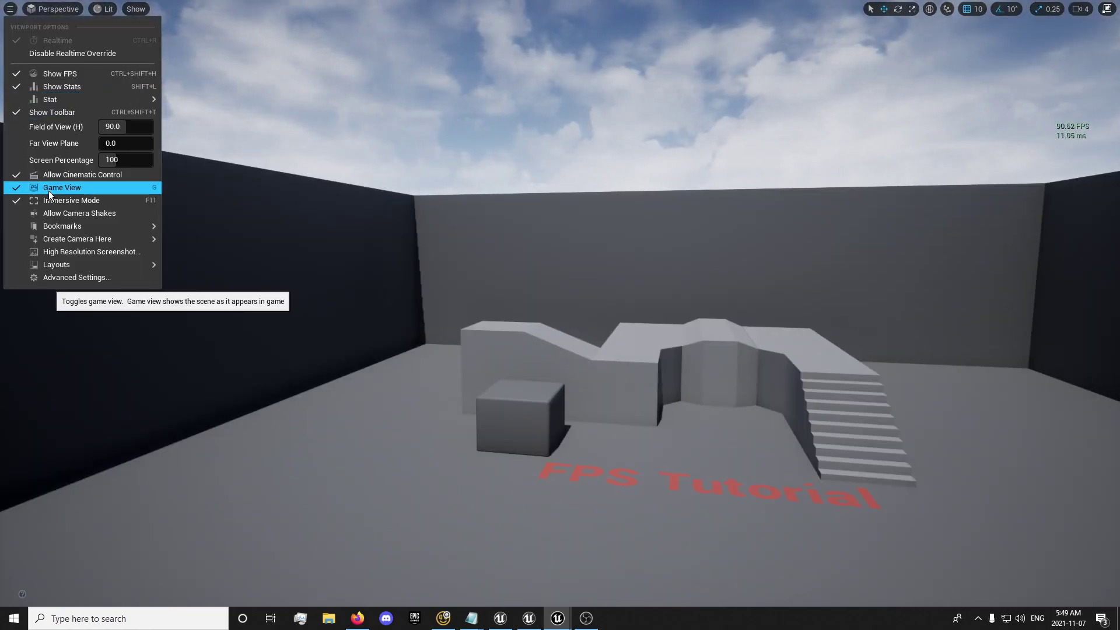
pyautogui.click(49, 190)
pyautogui.click(10, 9)
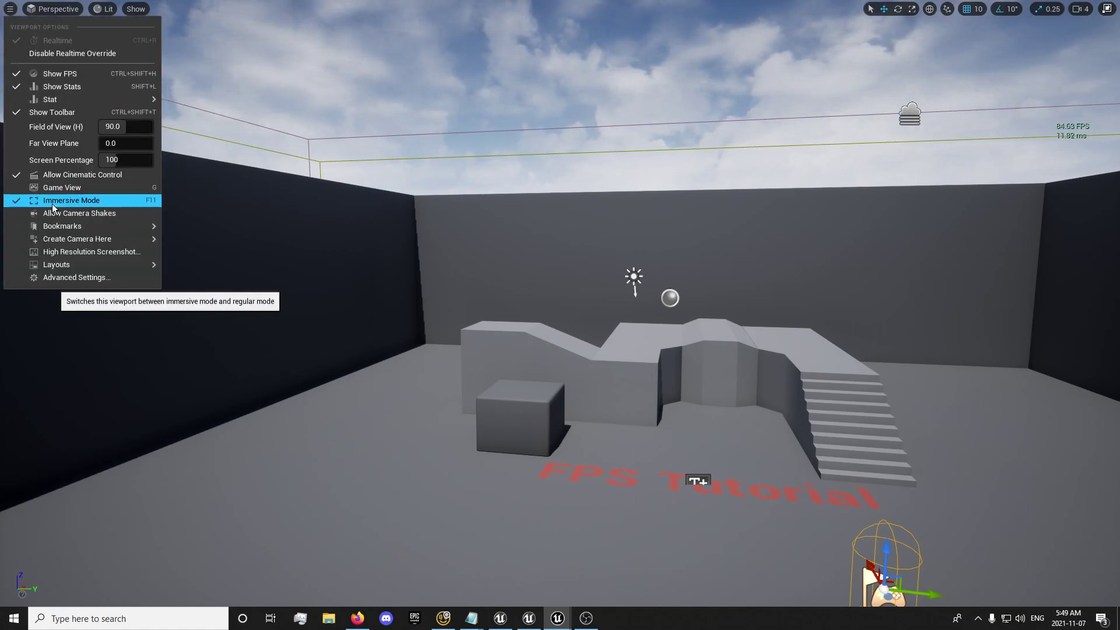
pyautogui.click(54, 201)
pyautogui.moveTo(274, 170)
pyautogui.mouseDown(button='right')
pyautogui.moveTo(282, 164)
pyautogui.moveTo(275, 170)
pyautogui.mouseUp(button='right')
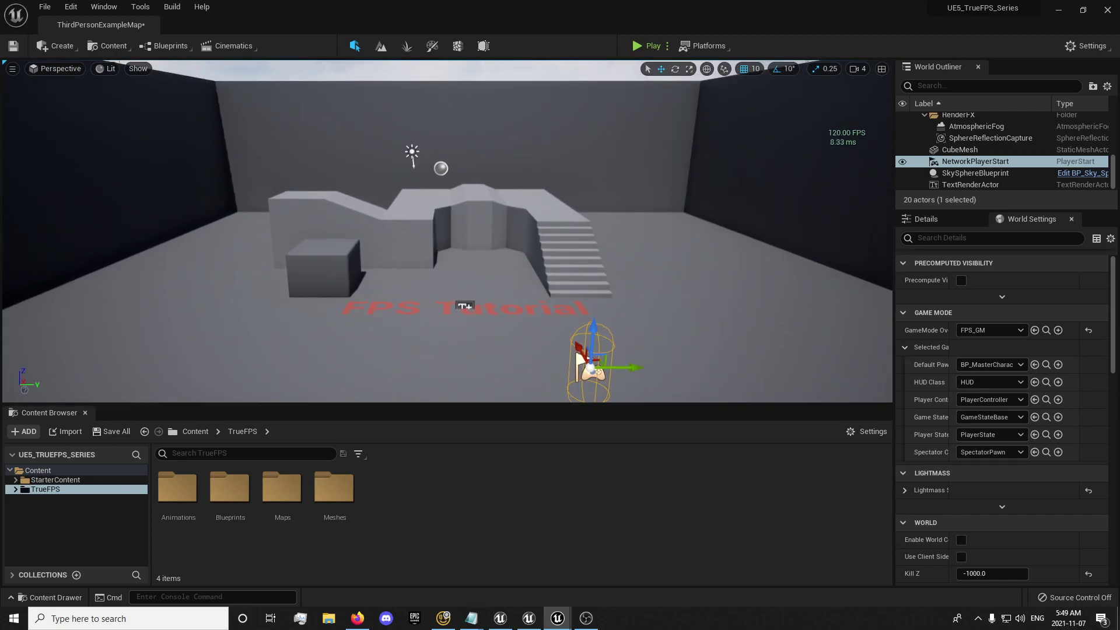